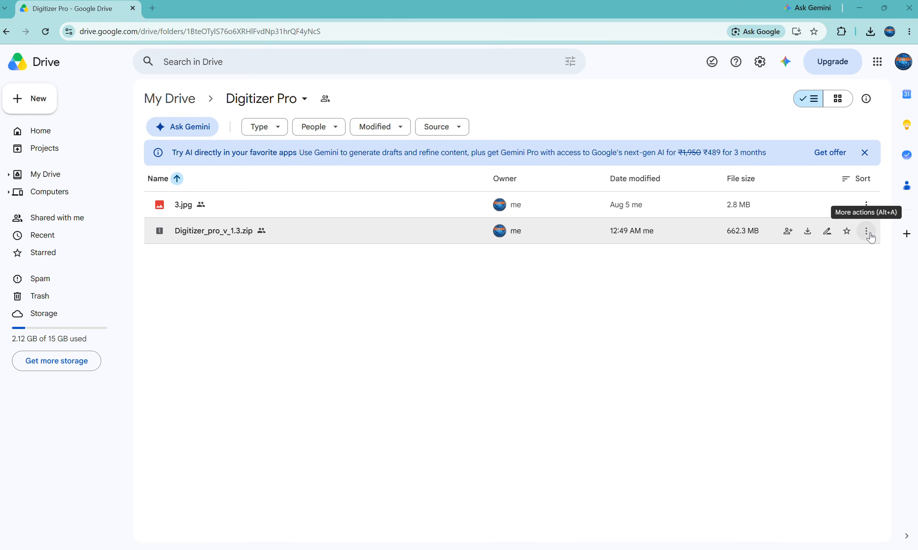
Step: Download Digitizer_pro_v_1.3.zip from the Digitizer Pro folder, accepting the download without a virus scan
left_click(866, 231)
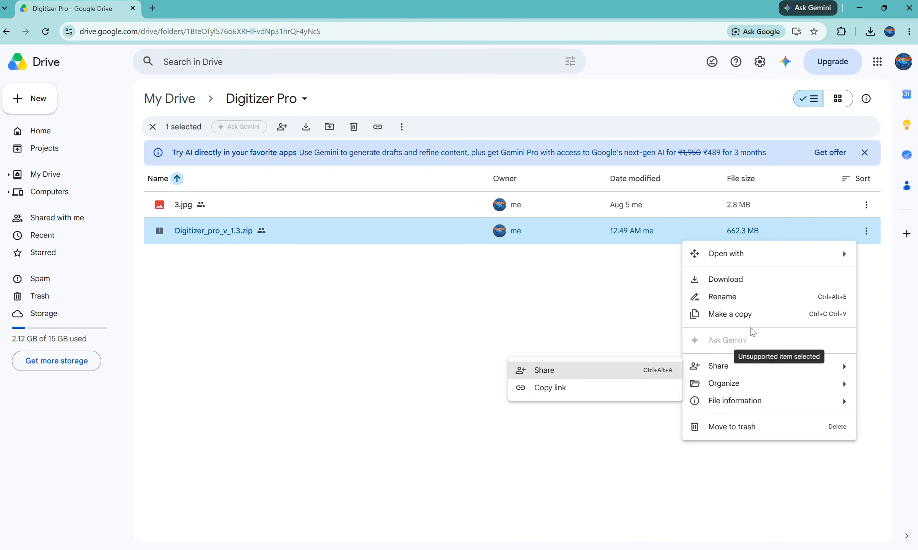
left_click(751, 281)
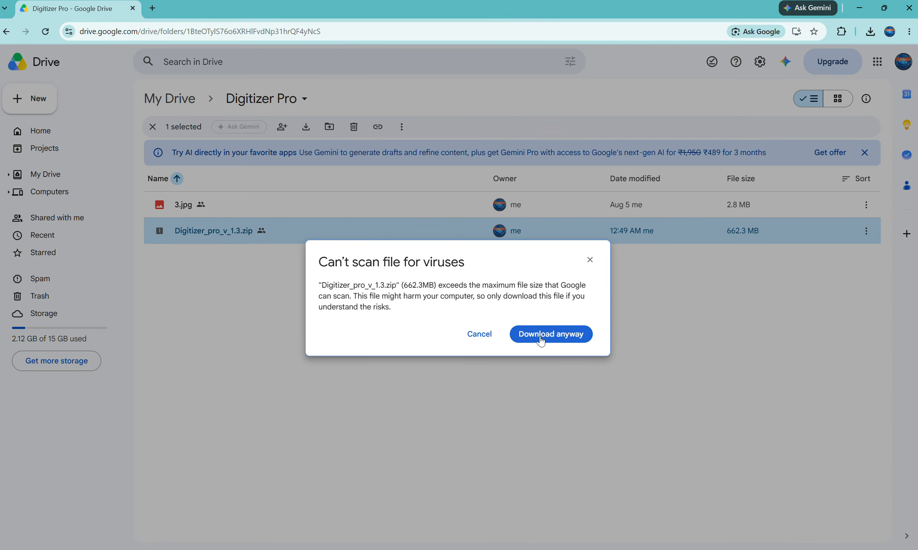
left_click(540, 338)
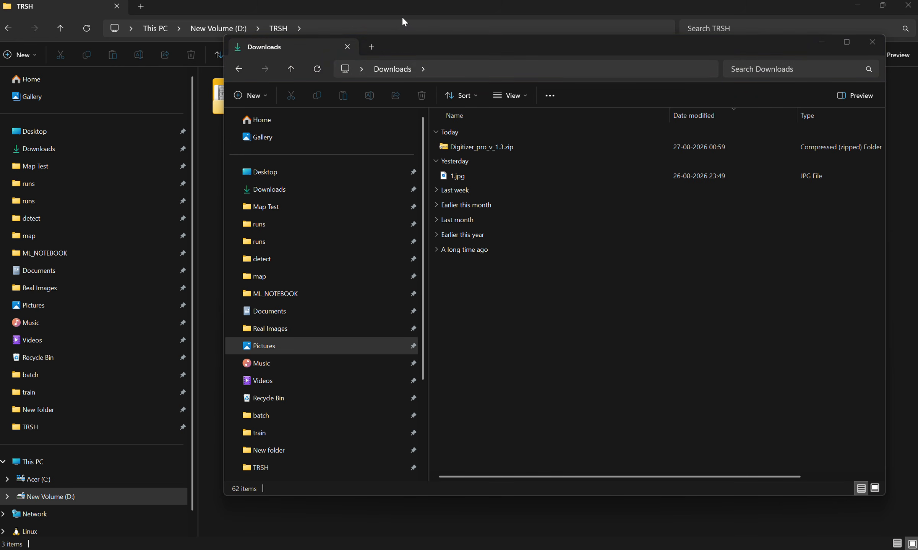
Step: Extract Digitizer_pro_v_1.3.zip in the Downloads folder to its own folder
left_click(506, 149)
right_click(506, 149)
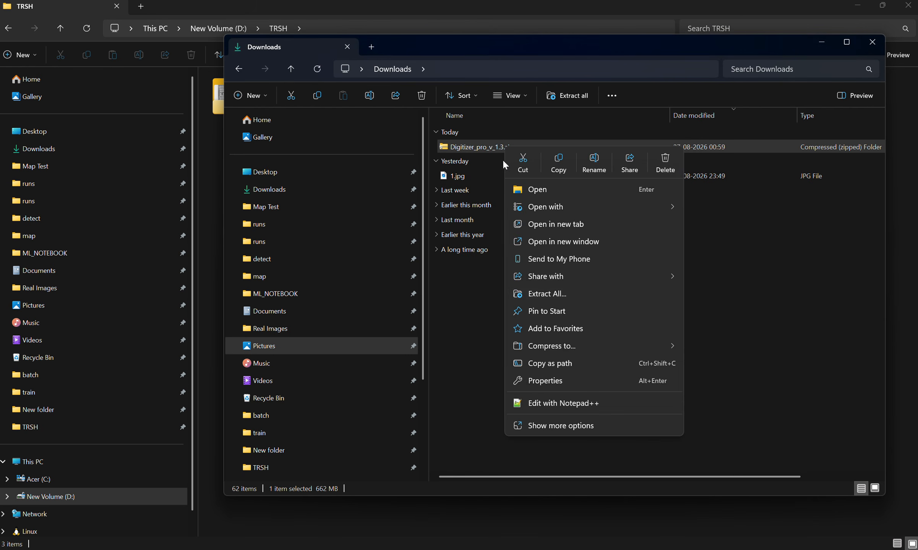
left_click(577, 294)
left_click(549, 393)
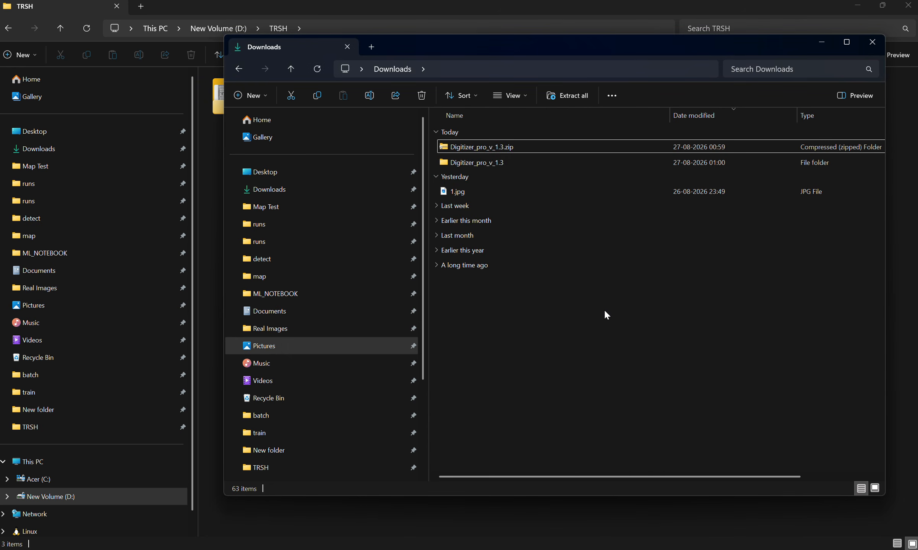
Step: Run Digitizer_pro_v_1.3.exe from the extracted folder and allow it past the Windows protection warning
double_click(480, 148)
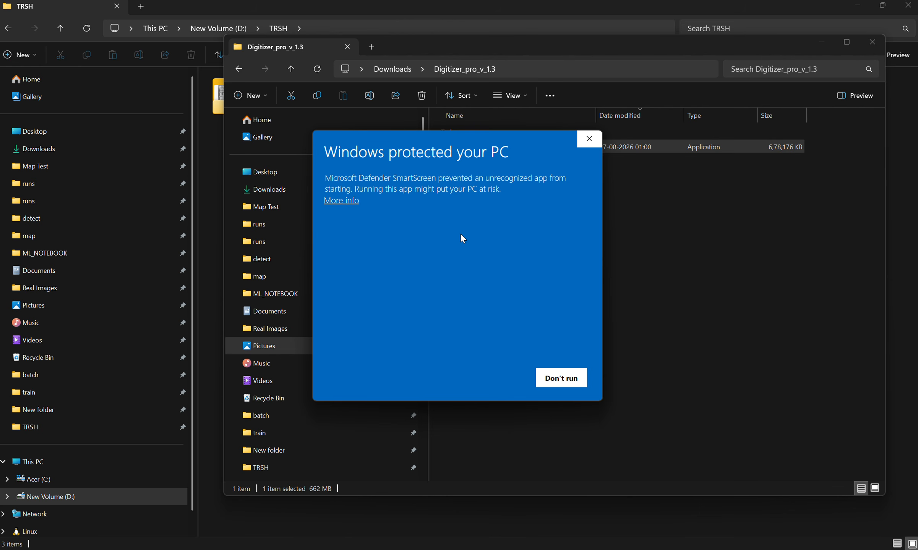
left_click(342, 200)
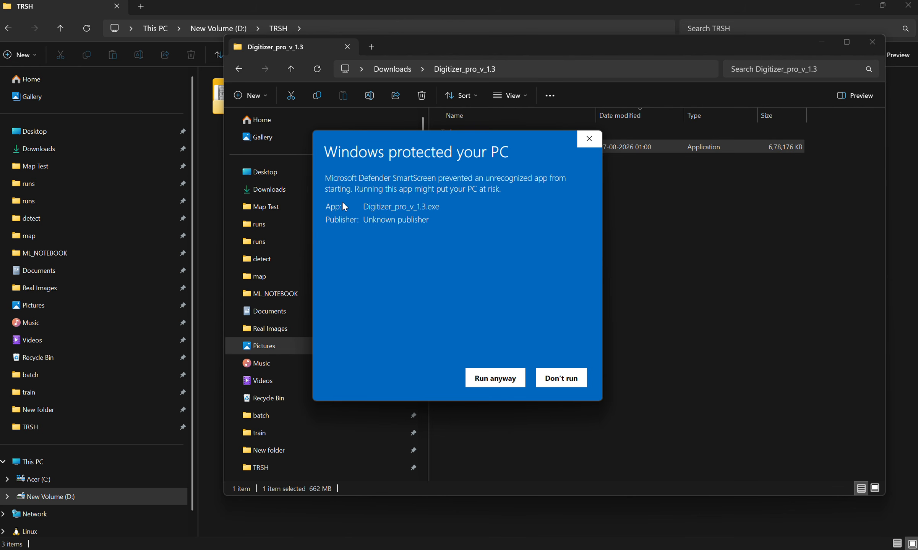
left_click(493, 382)
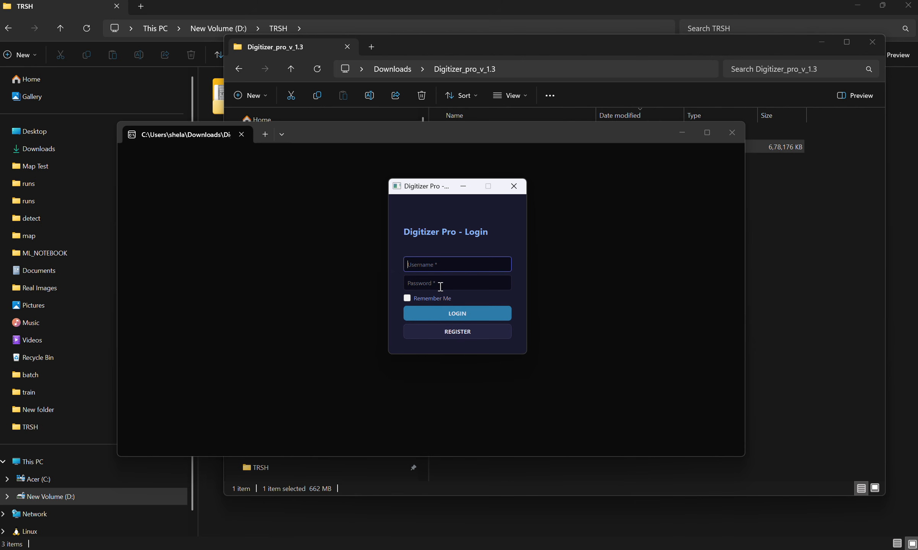
Step: Open the new registration form and enter the account's e-mail address
left_click(460, 331)
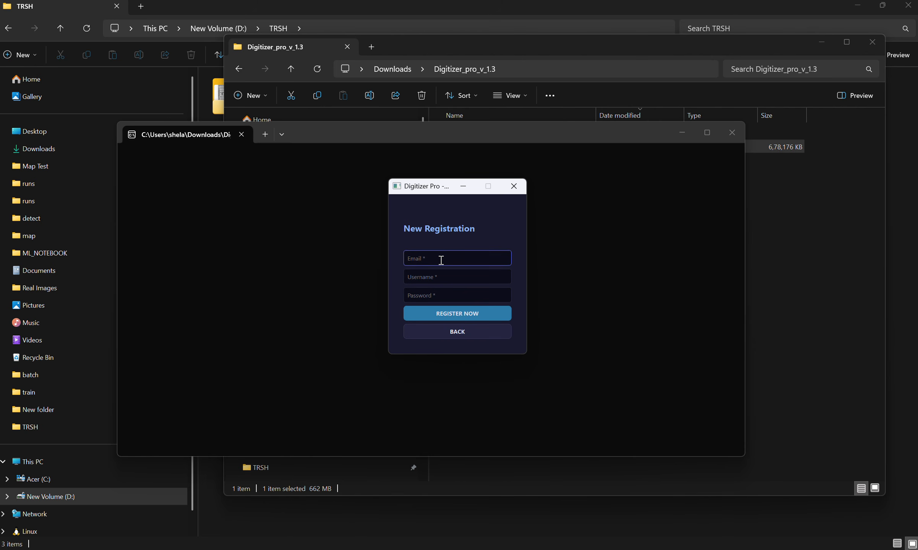
Step: Fill in the registration form's username and account password
left_click(464, 281)
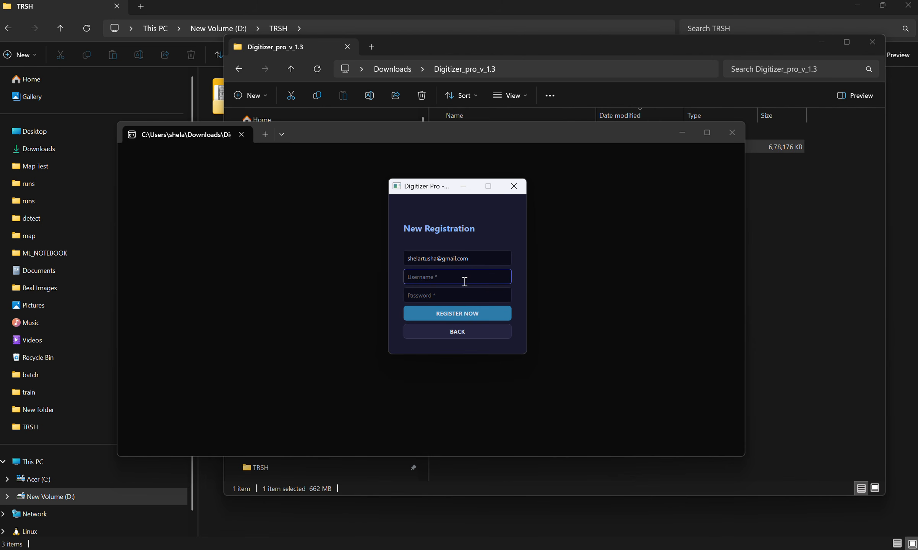
type("1234")
left_click(456, 298)
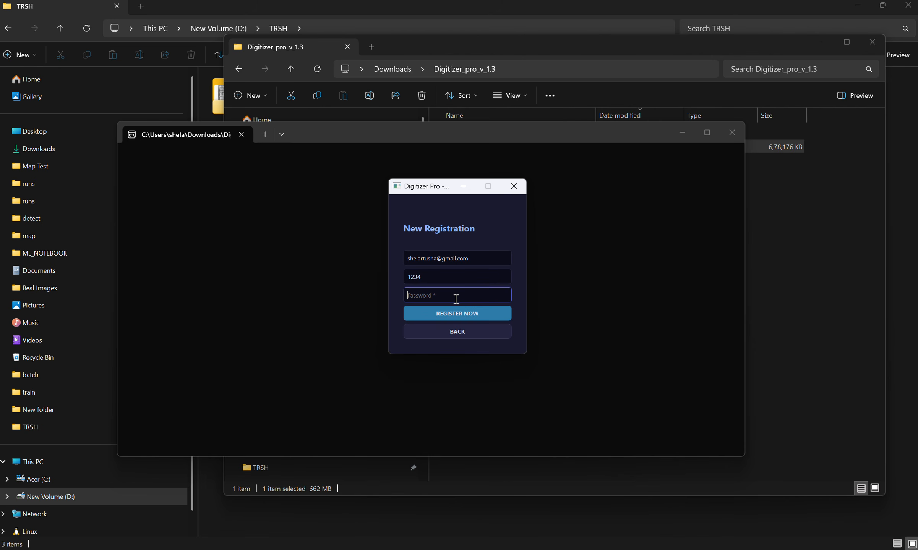
type("1234")
Step: Try to submit the completed registration form
left_click_drag(487, 259, 405, 259)
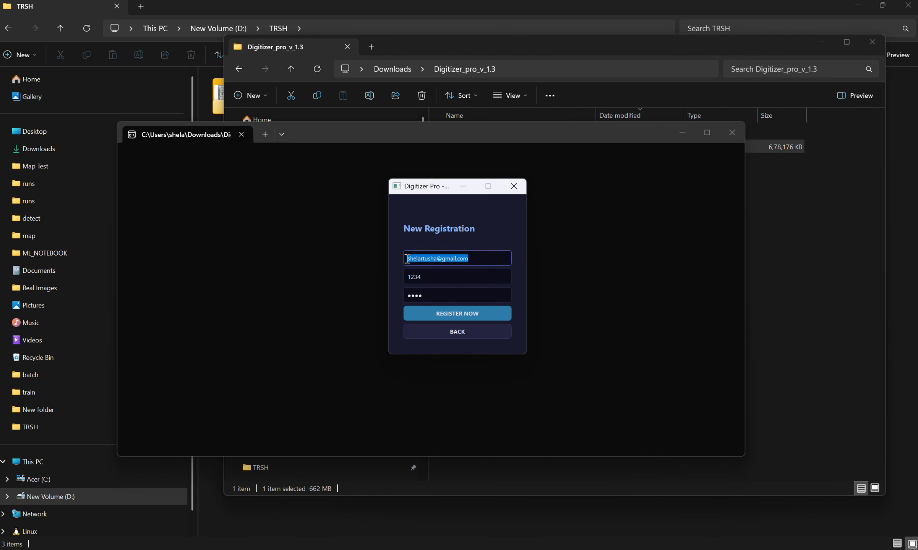
left_click(456, 312)
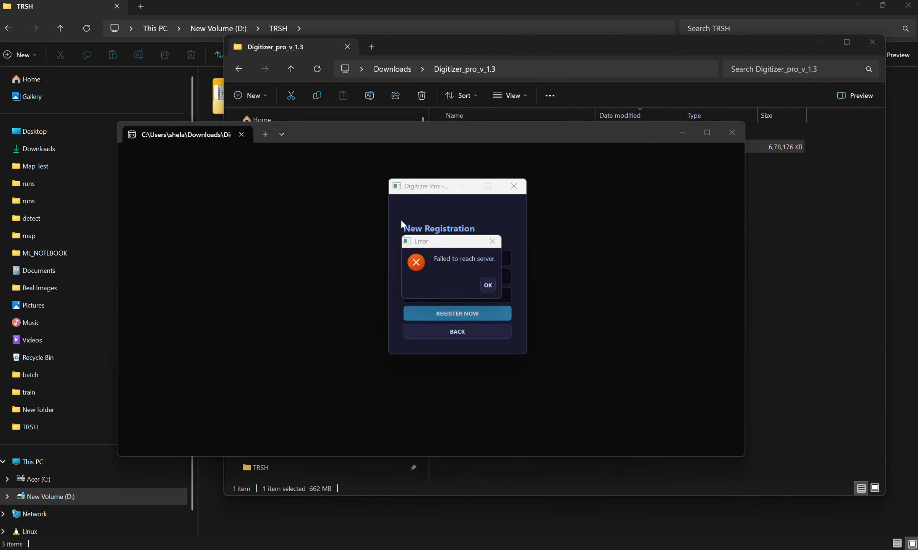
left_click(488, 287)
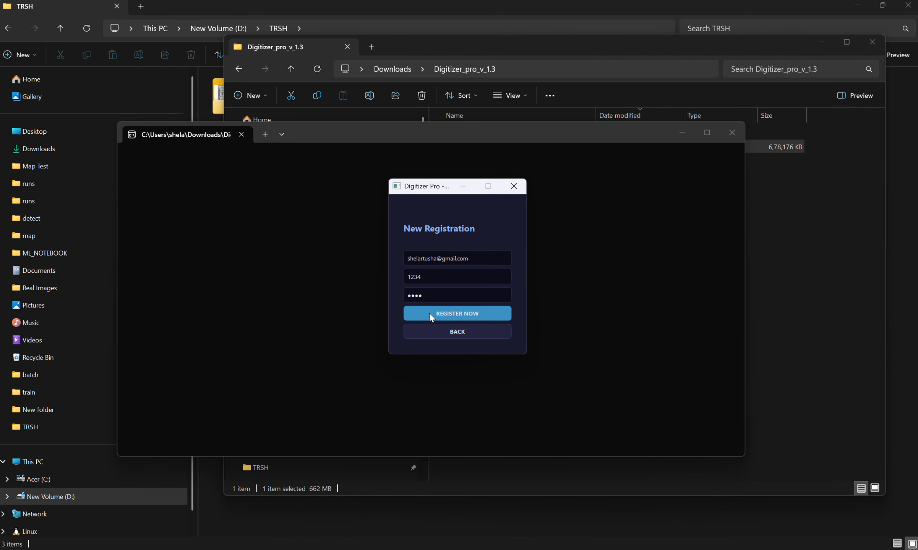
Step: Submit the registration form again and close the status dialog
key("alt+Tab")
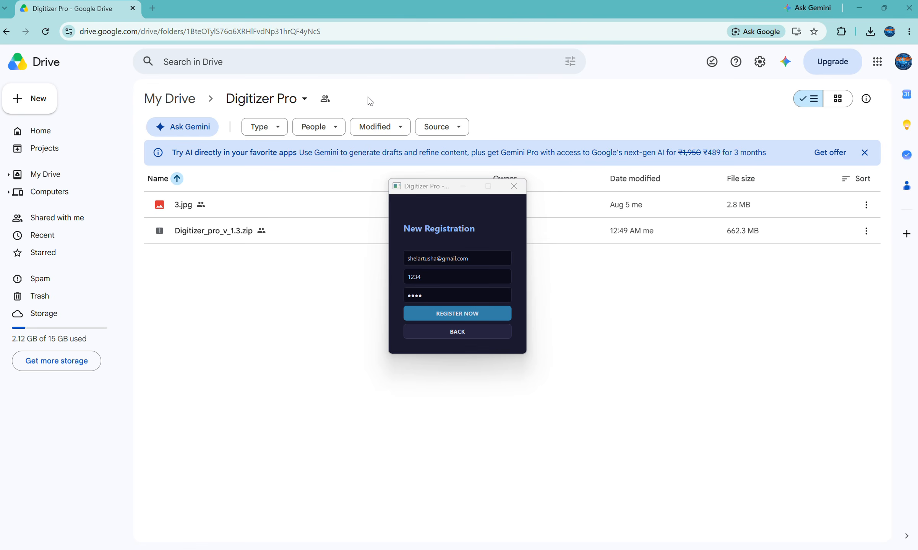
left_click(444, 312)
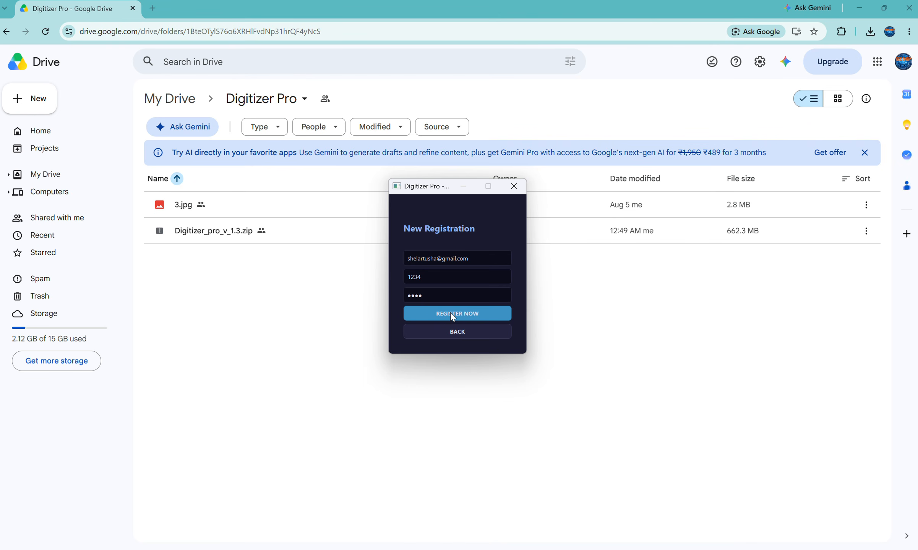
left_click(467, 314)
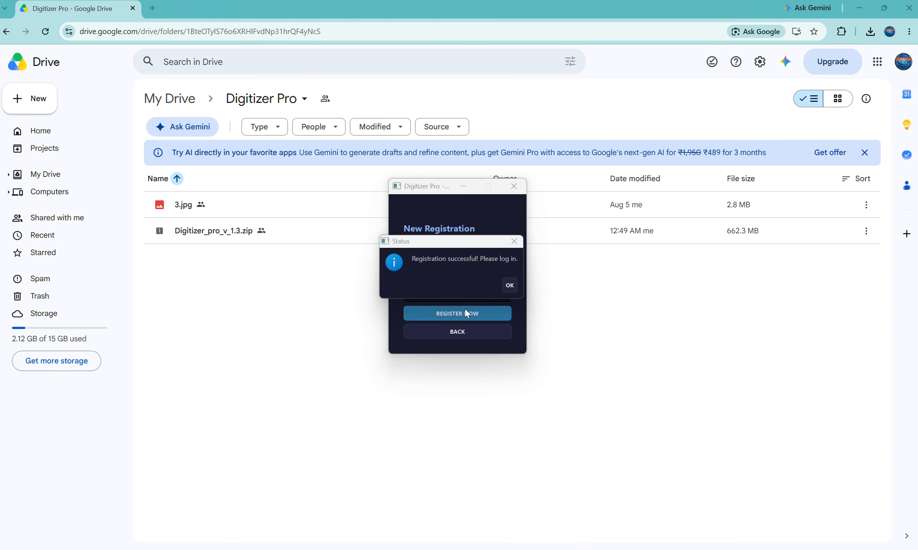
left_click(509, 287)
Step: Log in with the account username and password, with Remember Me enabled
left_click(434, 268)
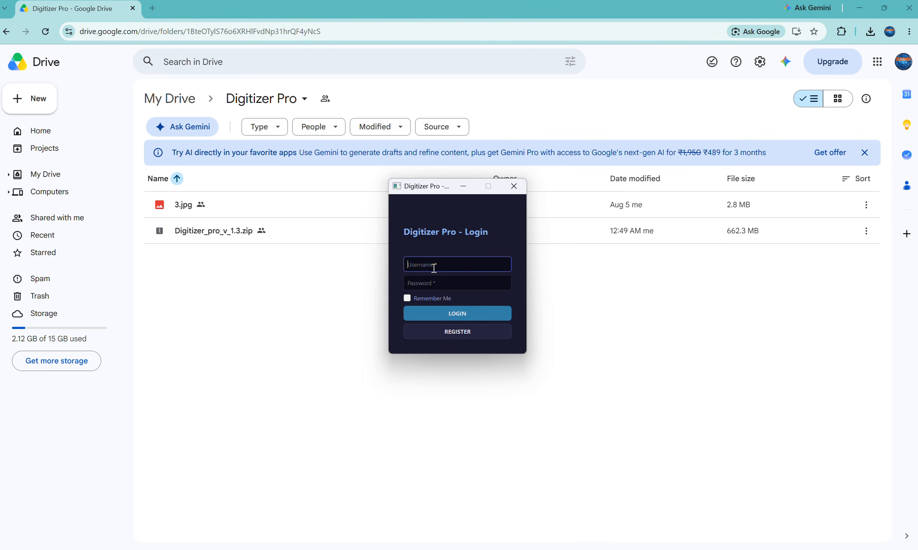
type("1234")
left_click(439, 282)
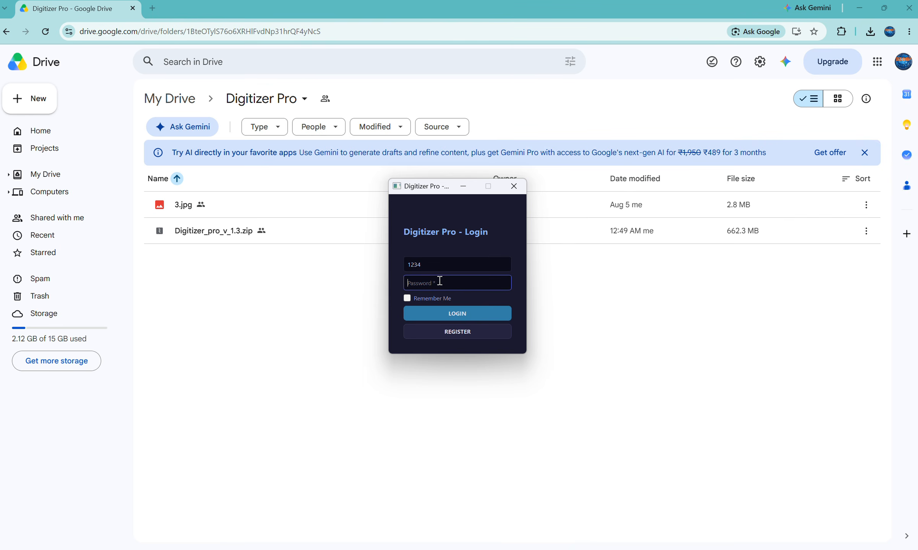
type("1234")
left_click(406, 299)
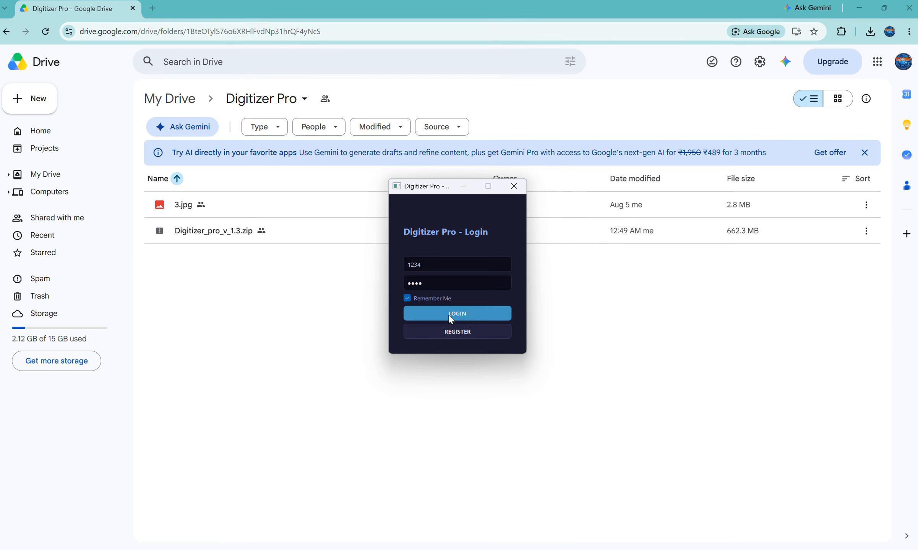
left_click(450, 314)
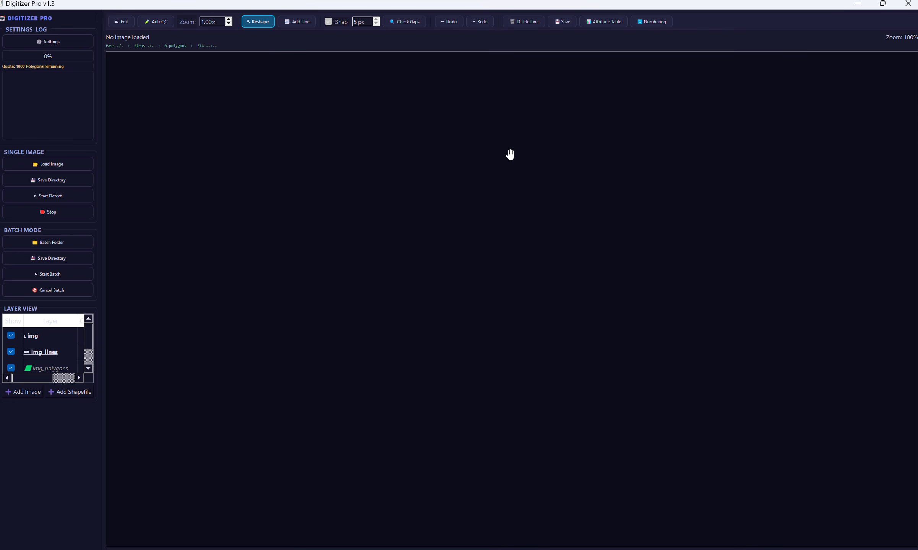
Step: Restore the Digitizer Pro window to a resizable size, stretch it across the screen's full width and extend it upward
left_click(882, 3)
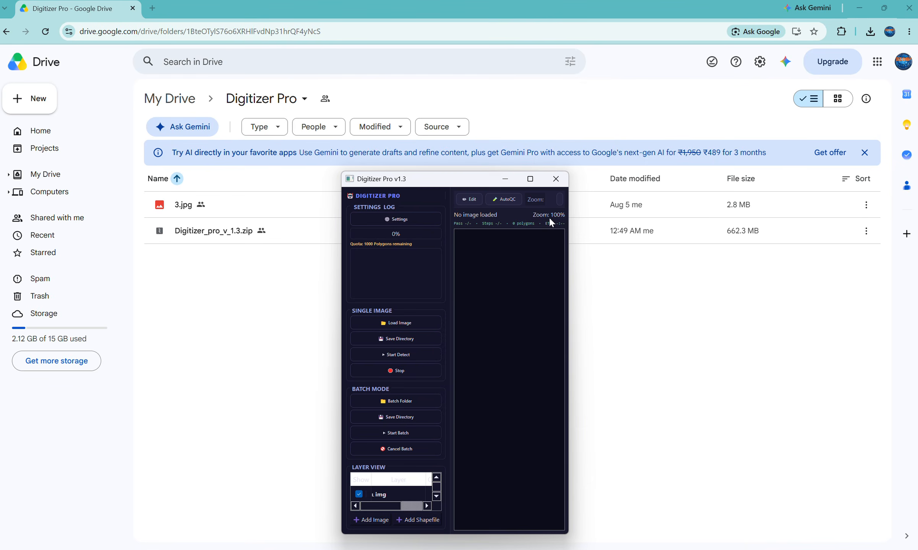
left_click_drag(568, 229, 916, 223)
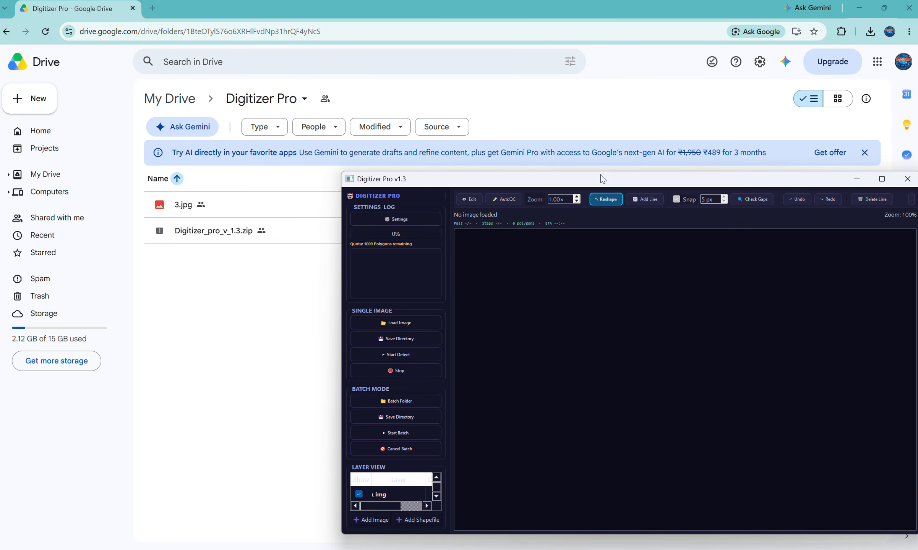
left_click_drag(339, 257, 1, 256)
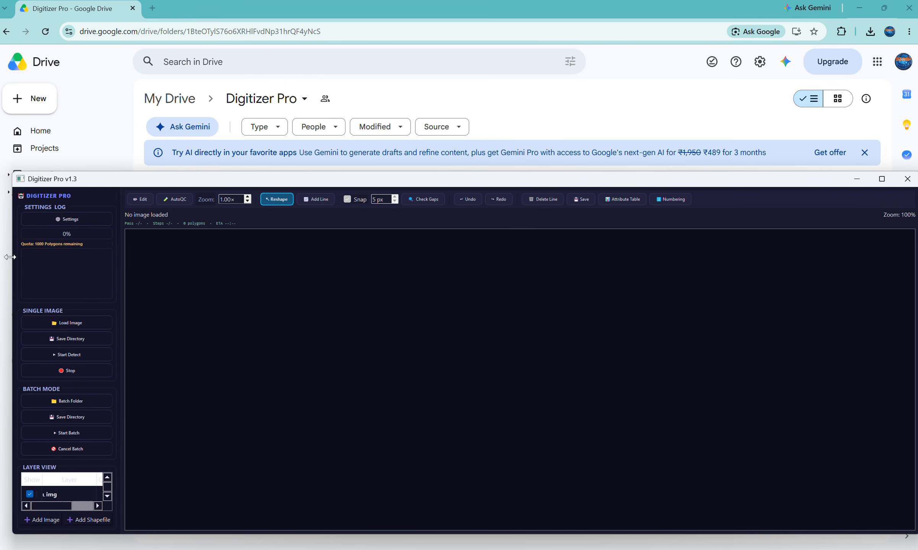
left_click_drag(405, 174, 395, 33)
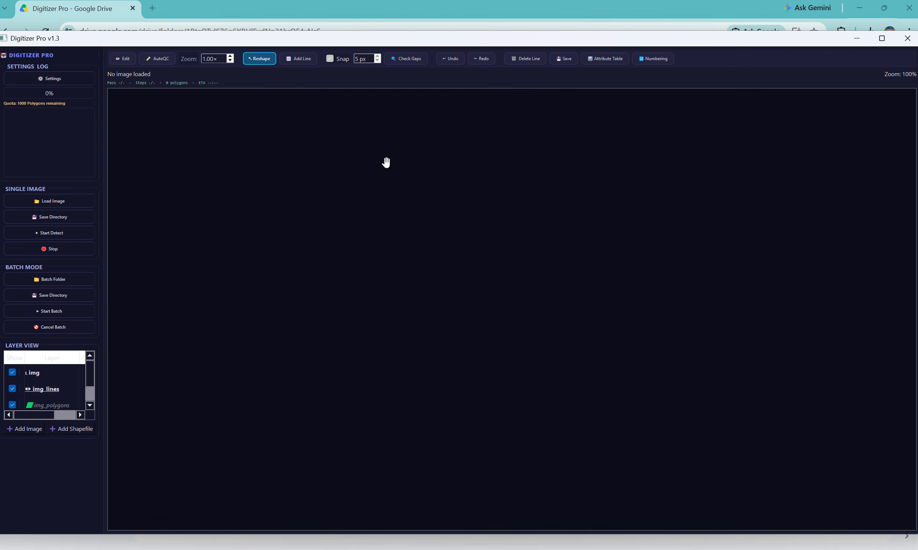
Step: Review the tile size, overlap, adaptive snap, snap buffer, polyline refine cycles and zoom scale settings, and accept them
left_click(64, 77)
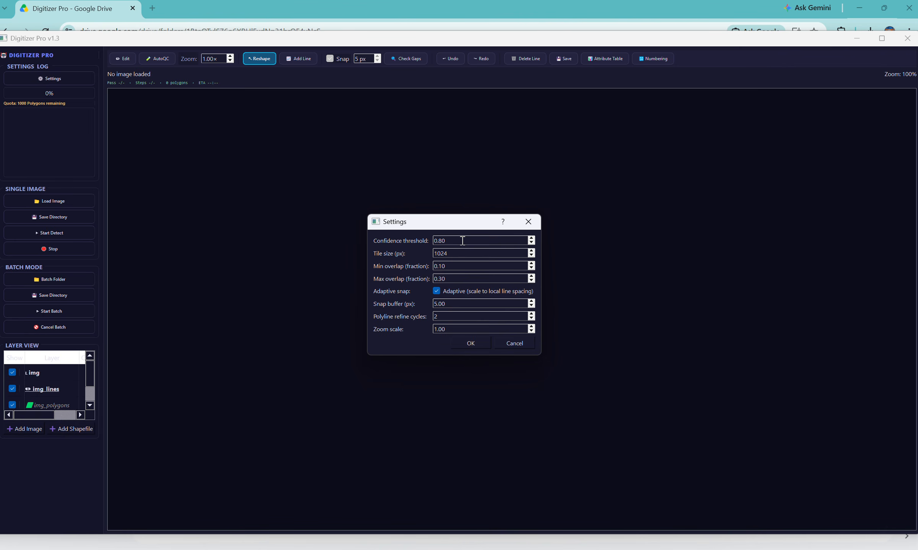
left_click(461, 253)
left_click(459, 268)
left_click(471, 291)
left_click_drag(458, 304, 425, 304)
left_click_drag(452, 318, 417, 318)
left_click(460, 328)
left_click_drag(459, 328, 426, 329)
left_click(471, 343)
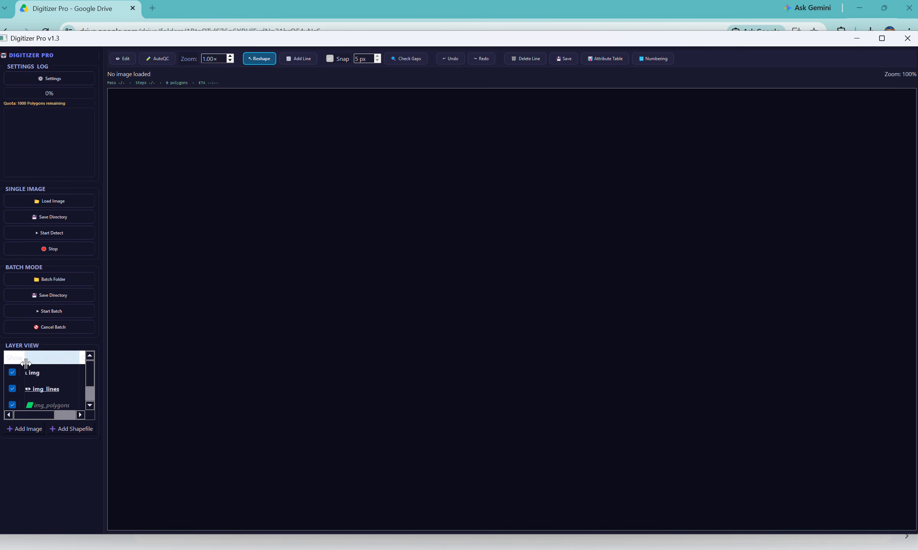
left_click(14, 373)
Step: Choose the batch folder inside TRSH on drive D as the source of images for batch processing
left_click(70, 282)
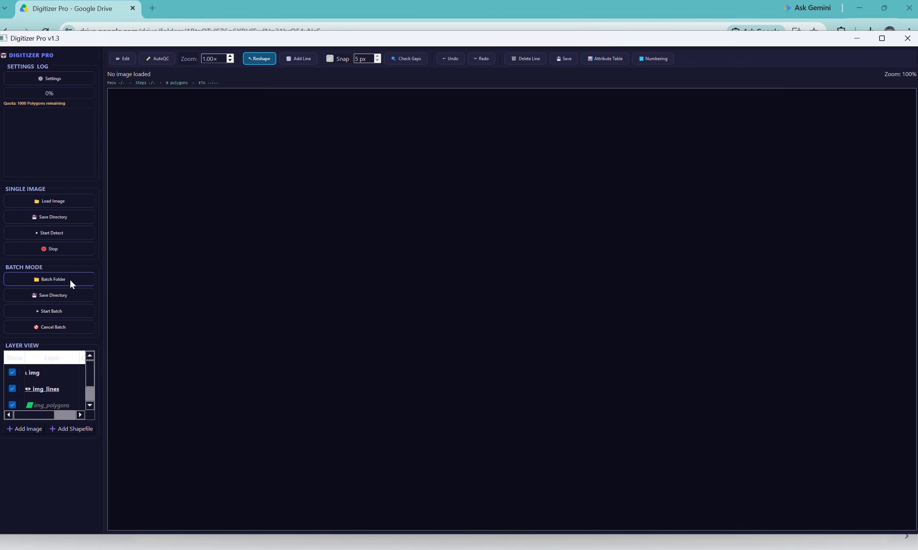
scroll(54, 225, "down", 5)
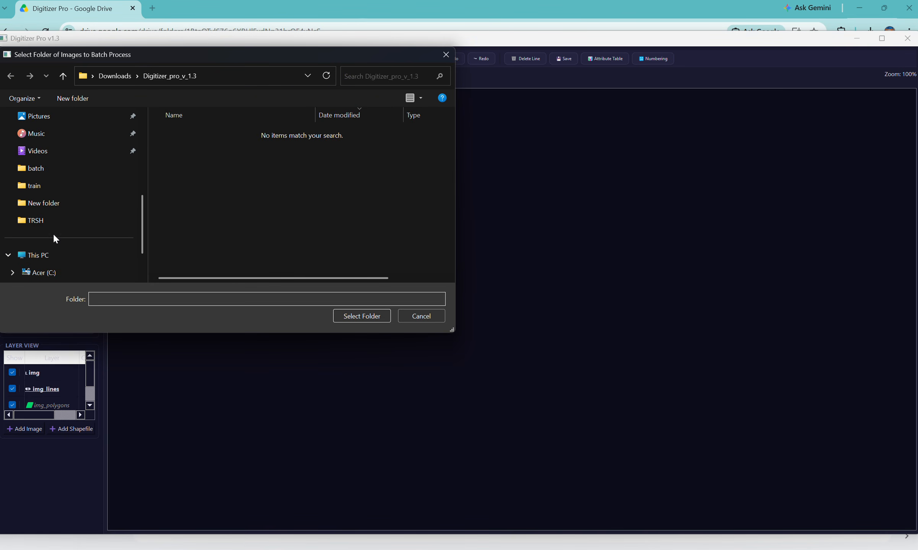
left_click(64, 173)
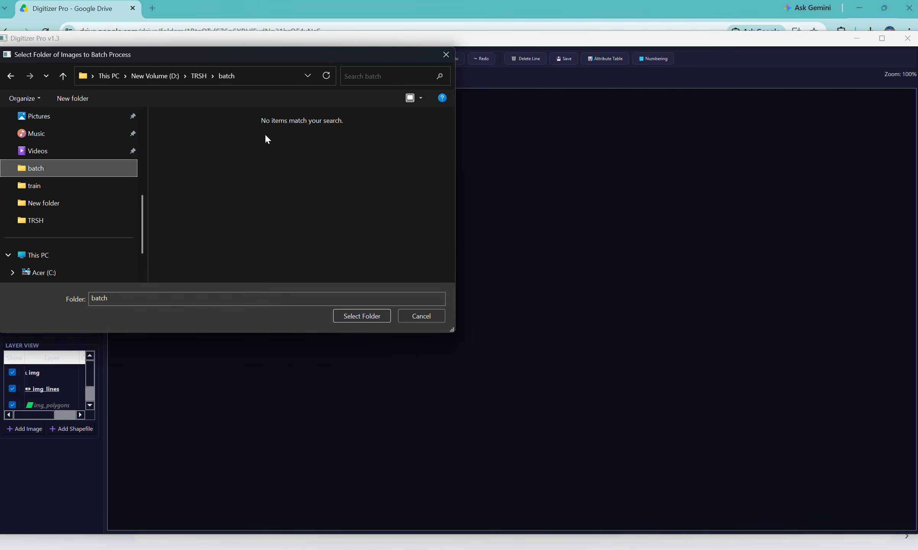
left_click(354, 316)
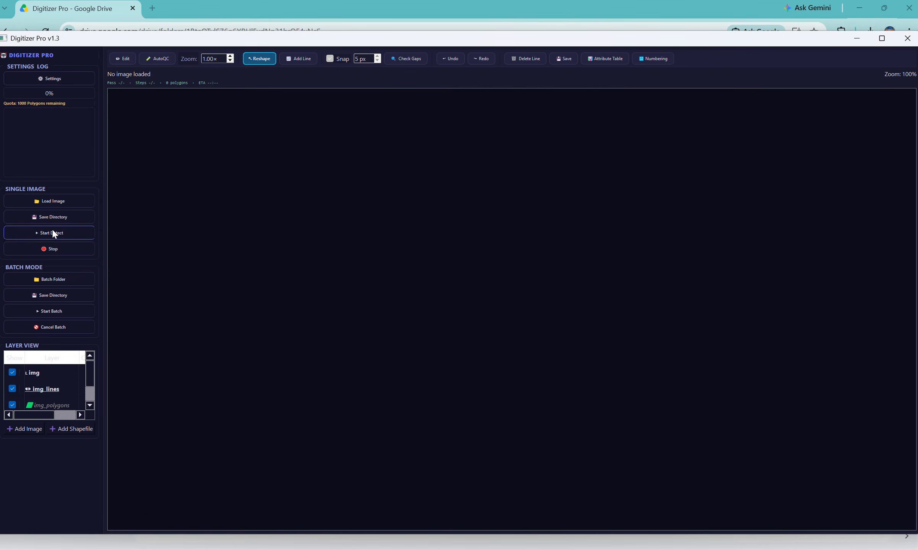
Step: Set New folder inside TRSH as the batch save directory and start the batch detection
left_click(80, 295)
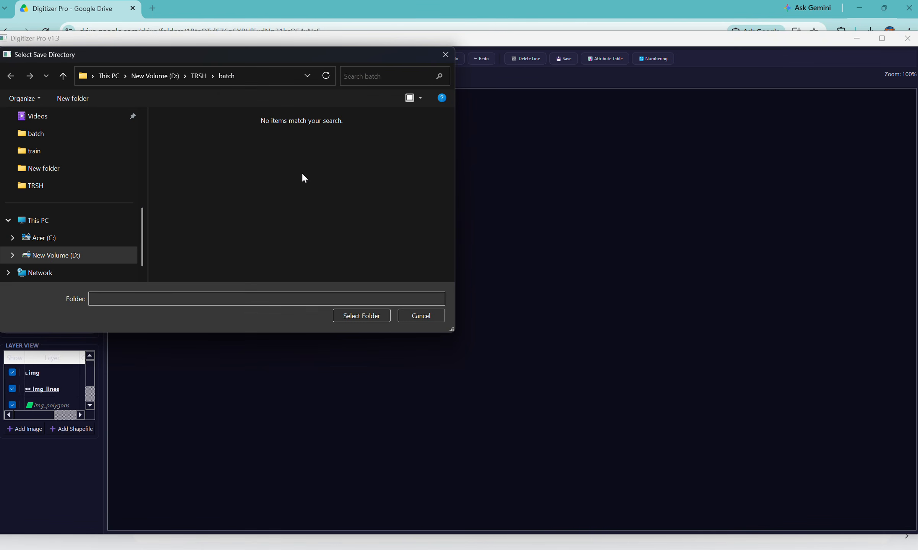
left_click(193, 77)
left_click(207, 149)
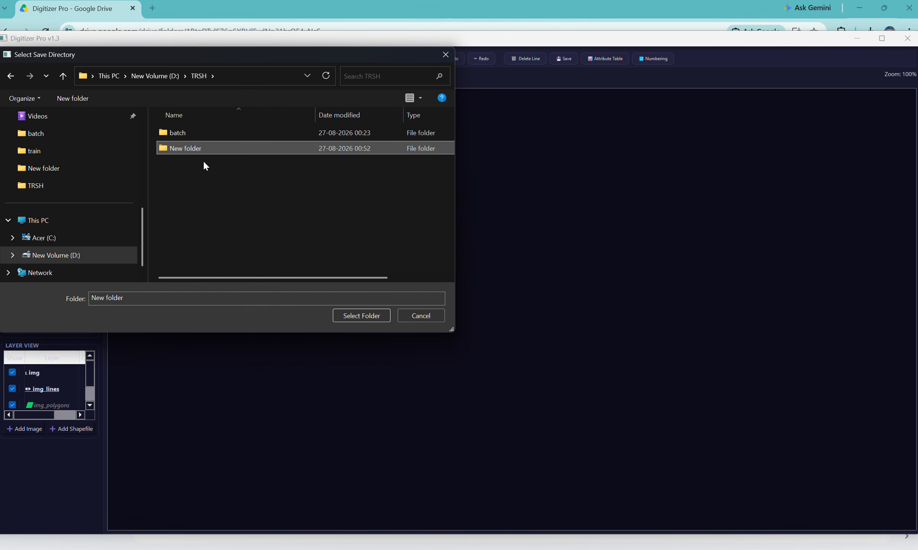
left_click(363, 316)
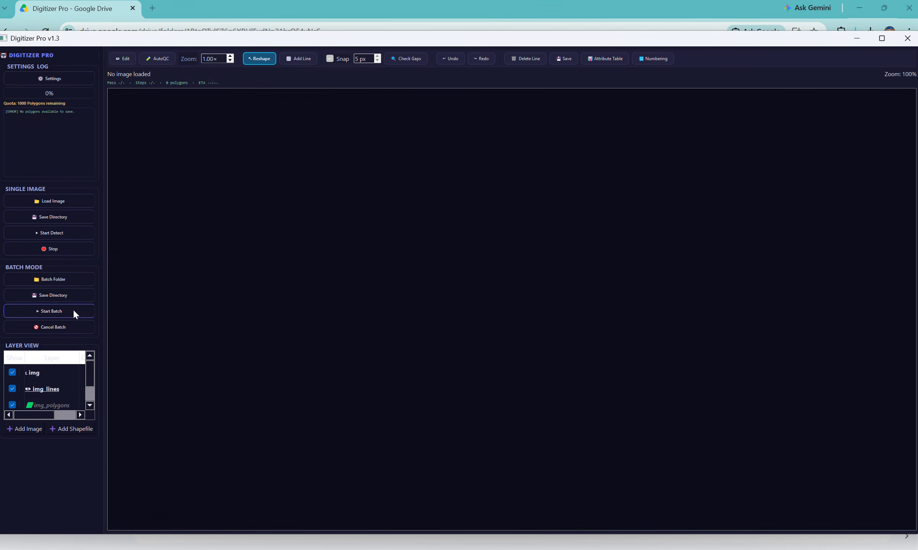
left_click(73, 312)
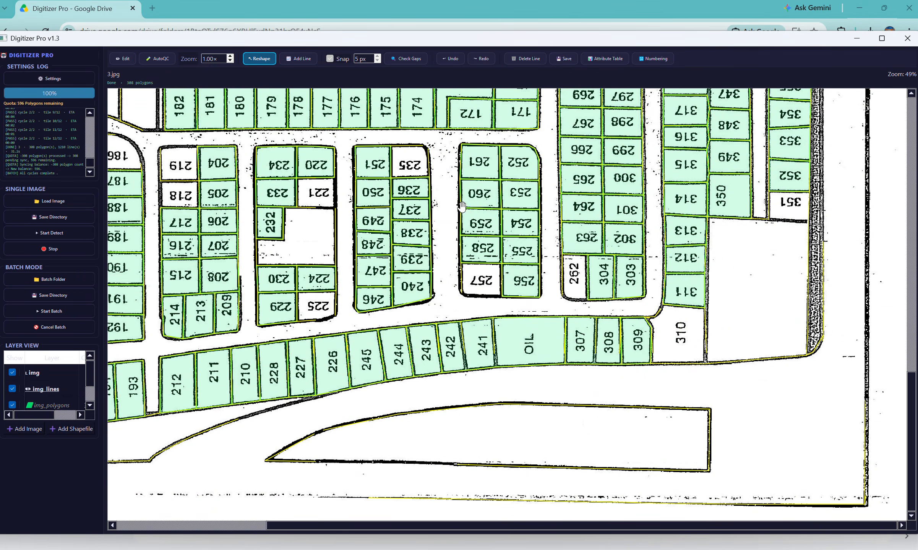
Step: Switch to File Explorer and review the batch output files in New folder inside TRSH on drive D
left_click(471, 549)
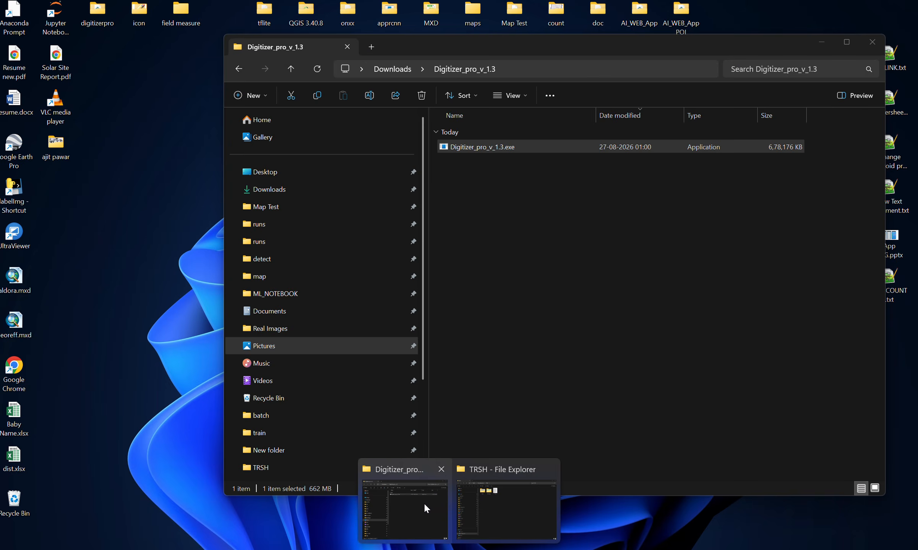
left_click(425, 503)
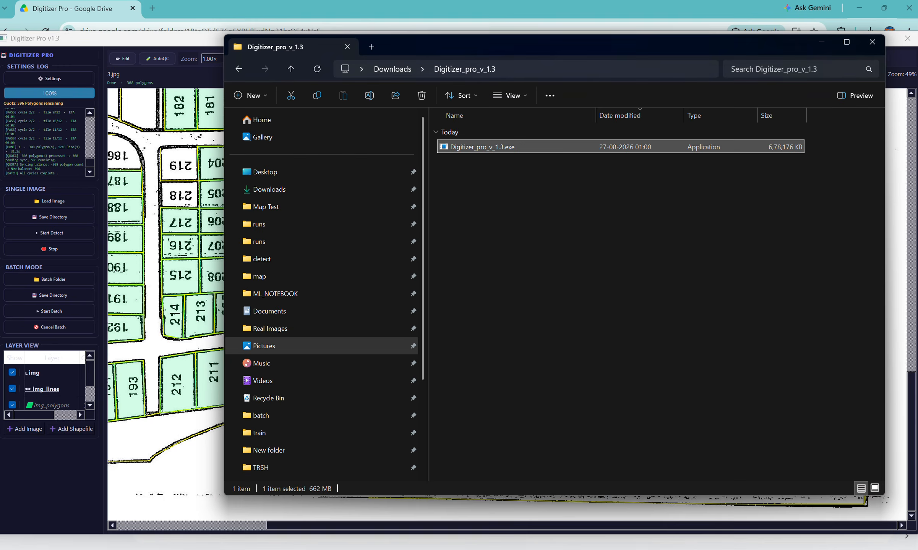
left_click(487, 525)
double_click(302, 121)
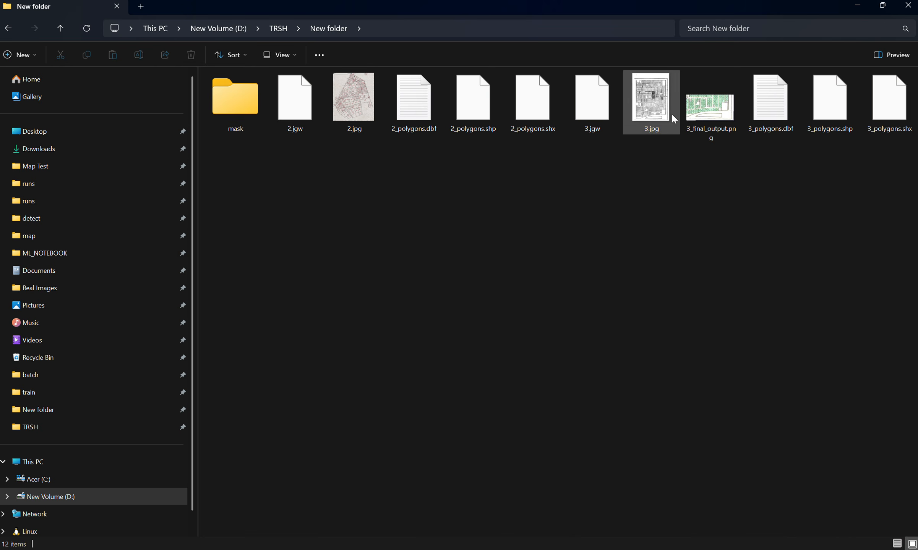
left_click_drag(575, 146, 394, 112)
left_click_drag(529, 175, 441, 183)
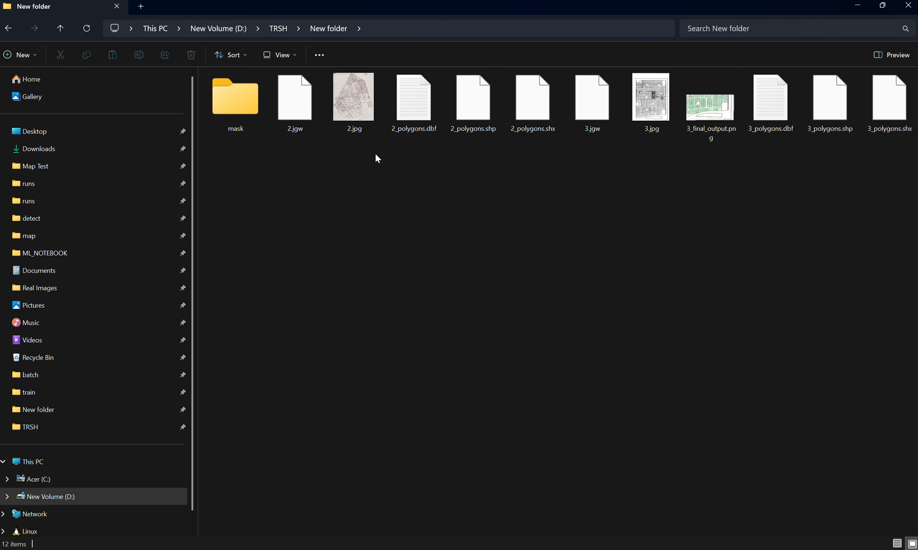
mouse_move(507, 549)
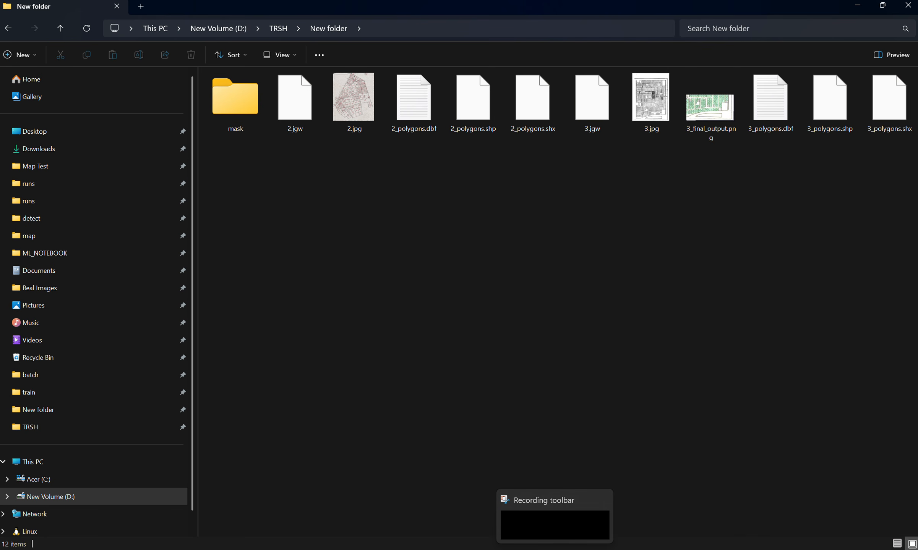
Step: Return to Digitizer Pro and load 1.jpg from the TRSH folder as a single image
left_click(602, 549)
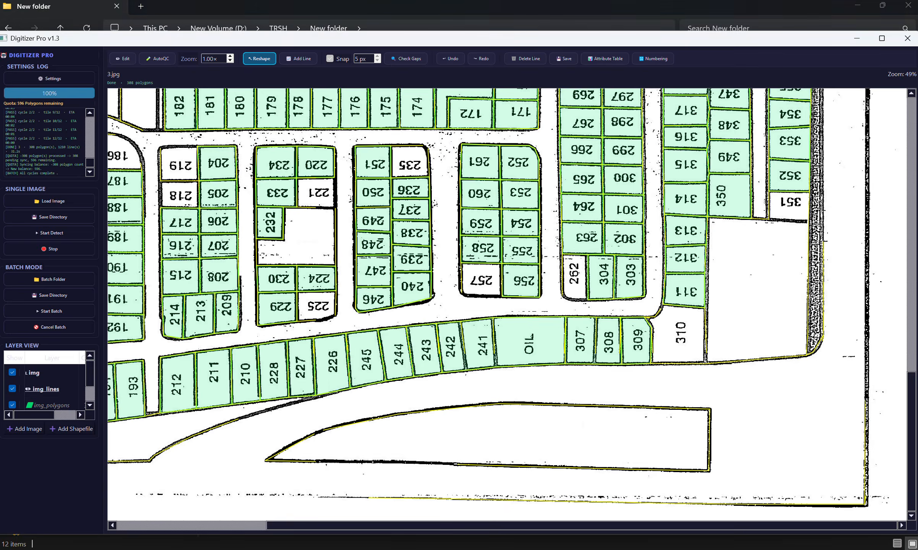
left_click(62, 200)
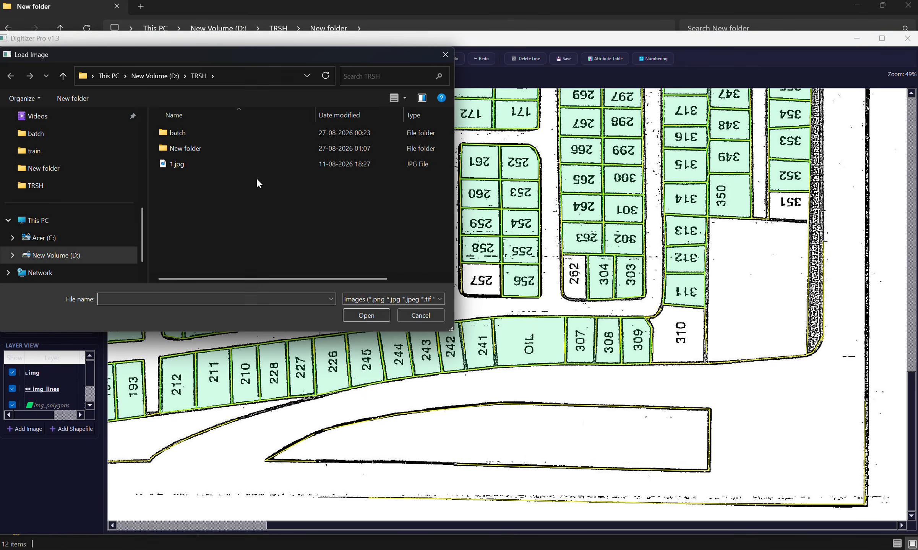
left_click(207, 165)
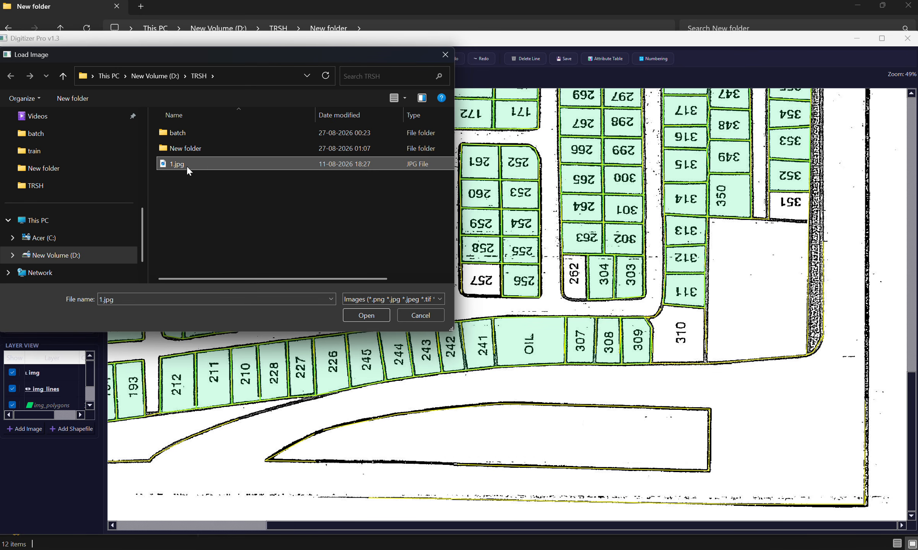
left_click(358, 315)
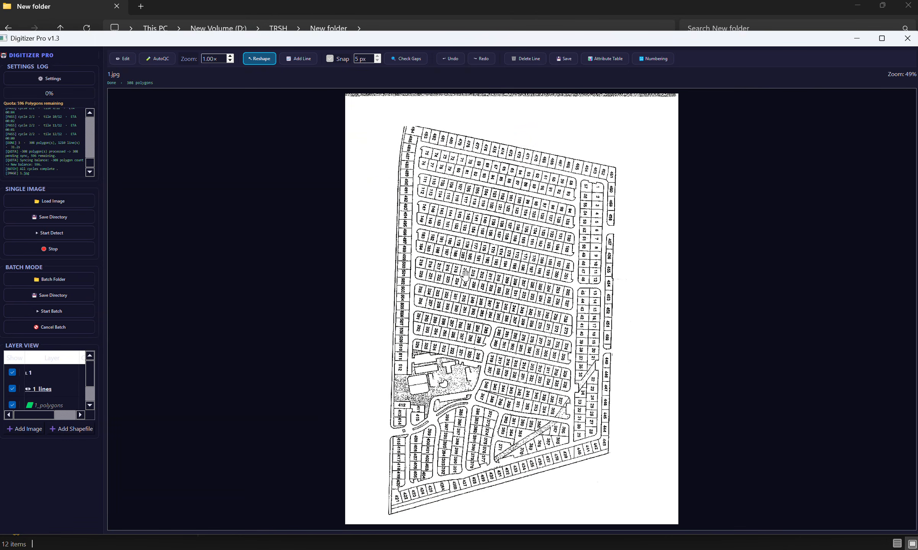
Step: Set New folder inside TRSH as the single-image save directory and start the detection
left_click(72, 214)
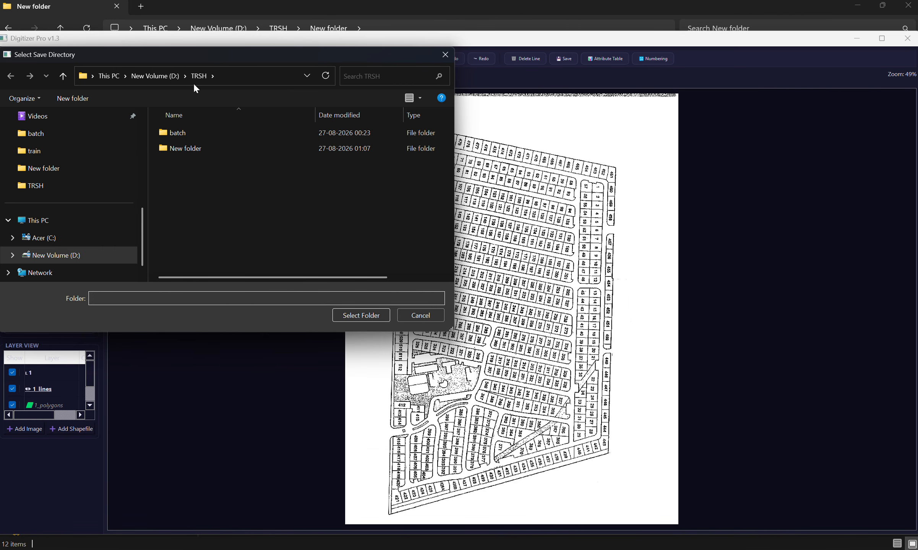
left_click(190, 149)
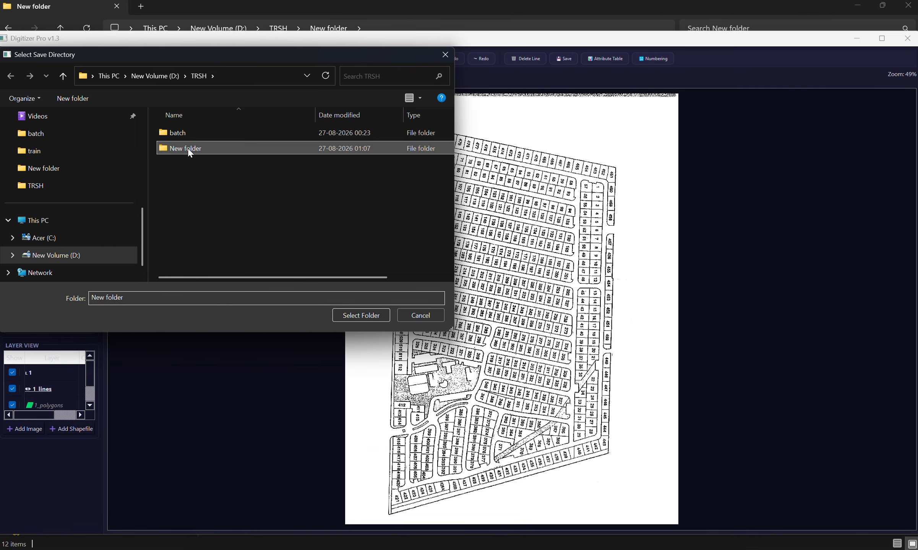
left_click(367, 315)
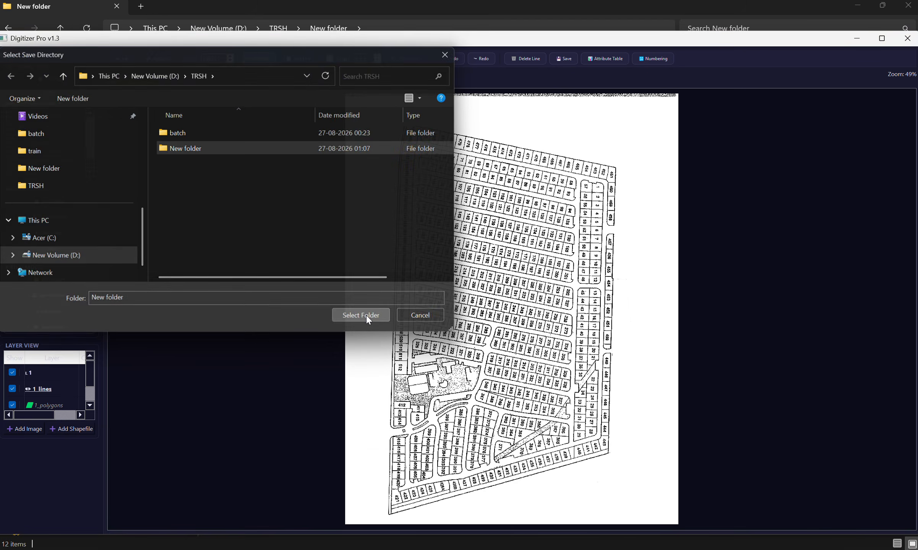
left_click(68, 231)
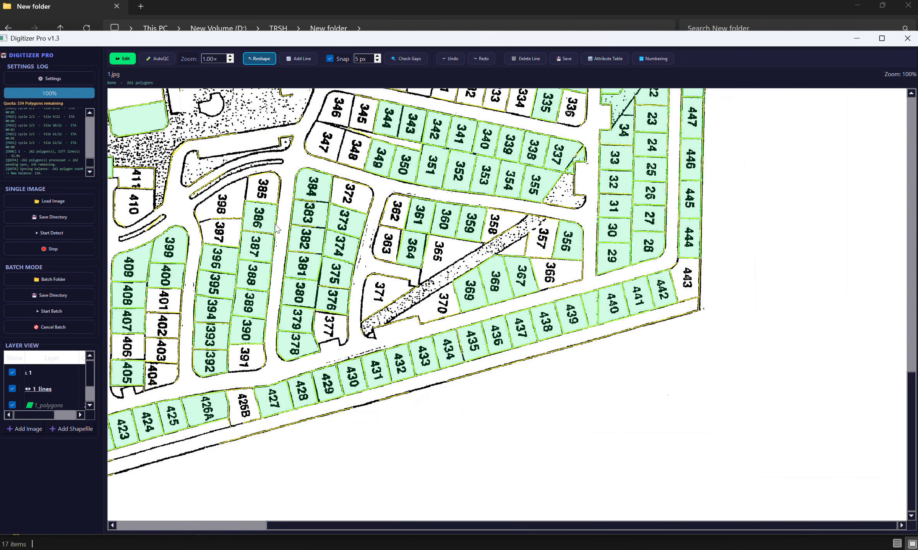
Step: Examine the detected parcel polygons across 1.jpg and compare filled parcels with those left unfilled
scroll(385, 208, "down", 5)
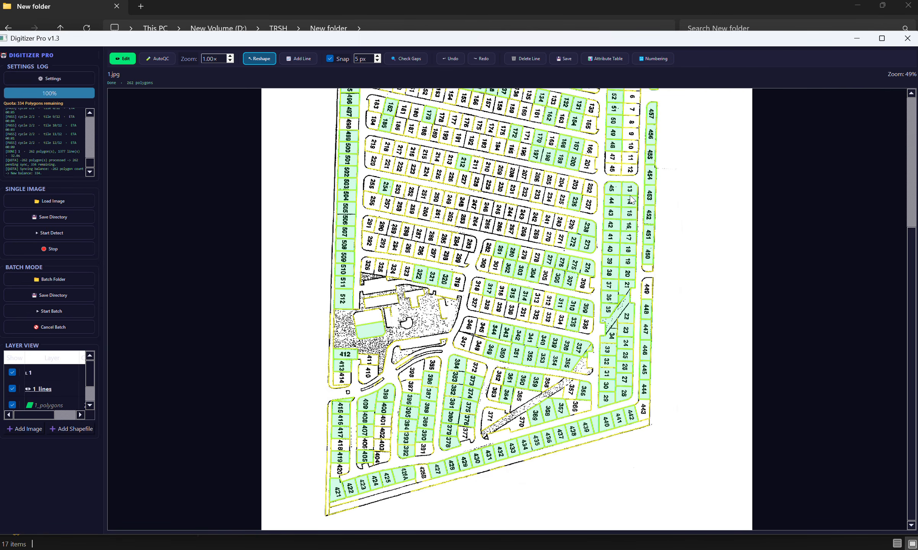
scroll(660, 309, "up", 3)
scroll(433, 236, "up", 3)
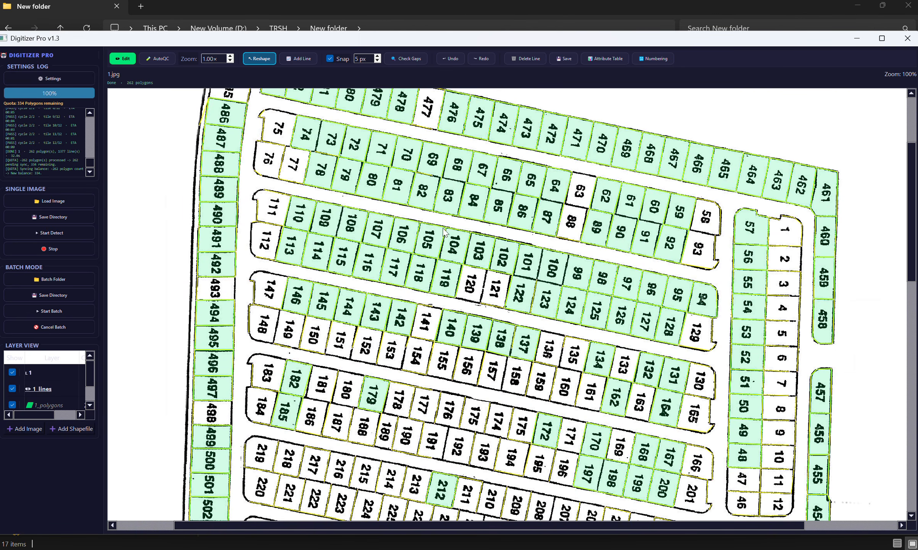
scroll(526, 298, "up", 2)
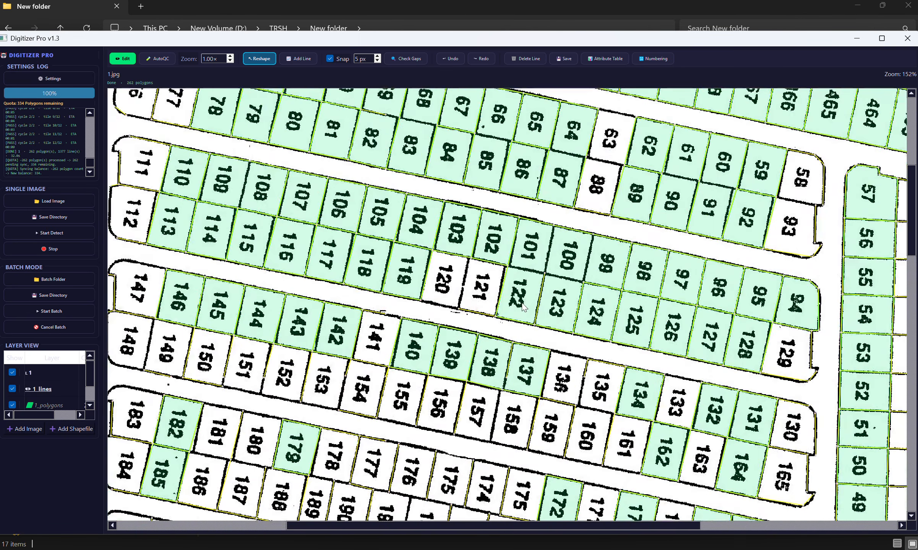
scroll(525, 308, "up", 2)
left_click_drag(458, 261, 441, 243)
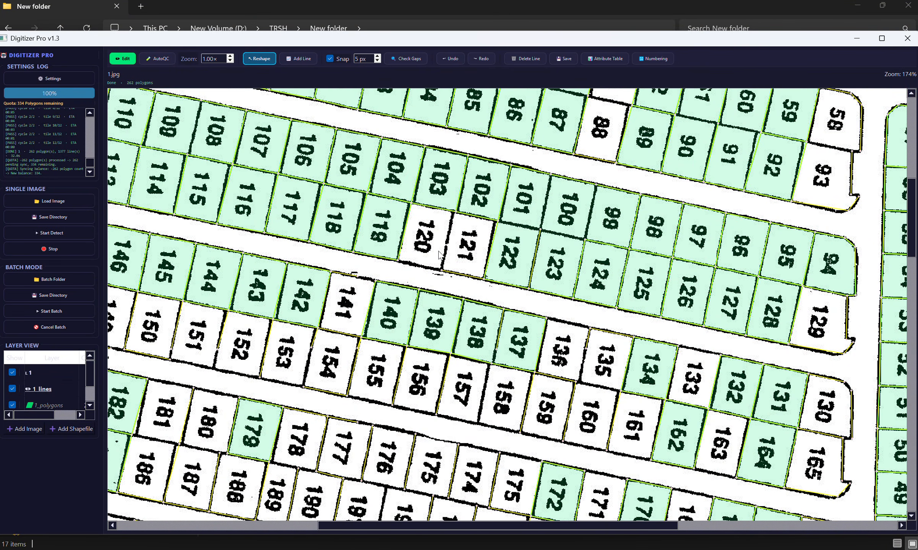
left_click_drag(349, 295, 283, 257)
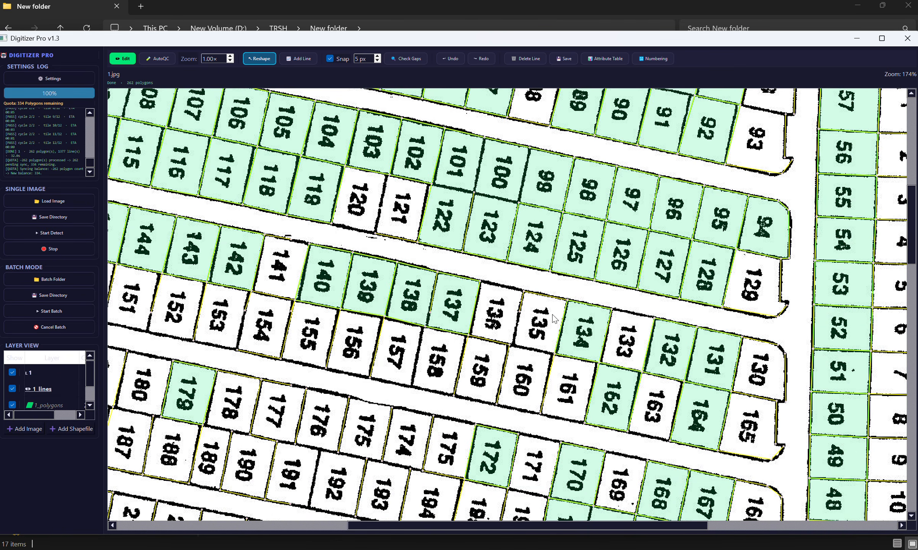
scroll(506, 292, "up", 4)
scroll(512, 287, "up", 3)
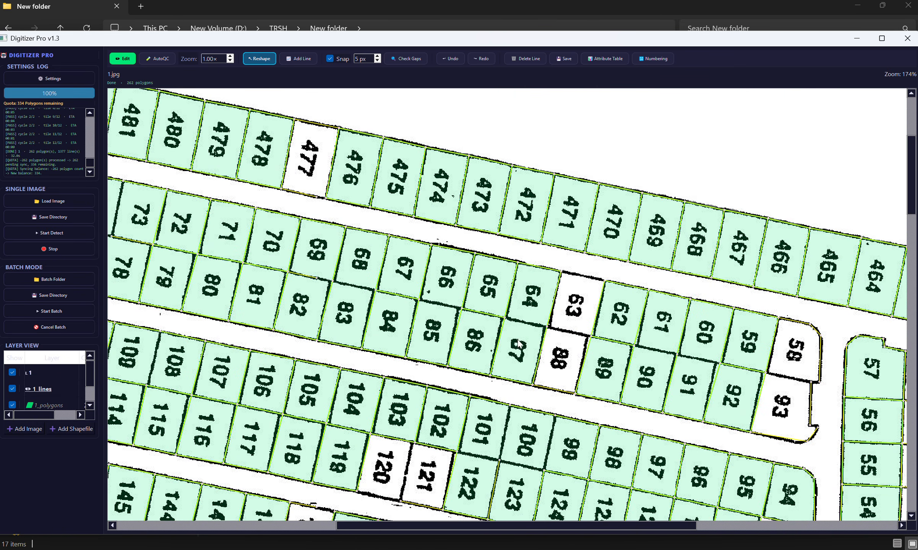
left_click_drag(584, 250, 700, 291)
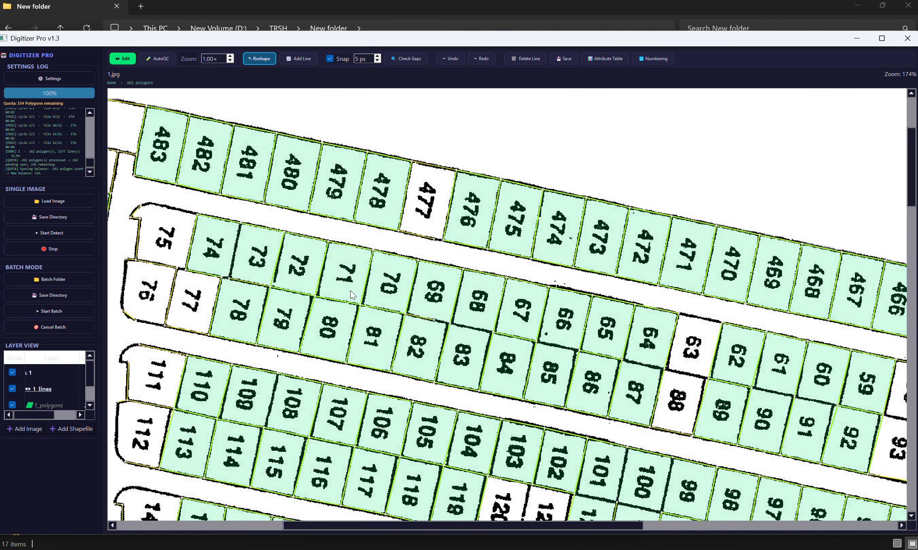
left_click_drag(188, 306, 412, 265)
left_click_drag(378, 324, 354, 212)
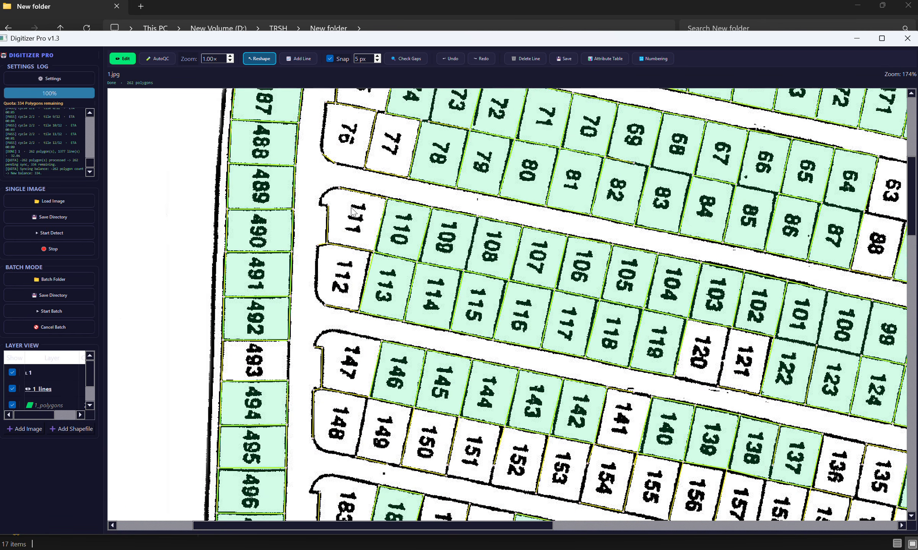
left_click_drag(329, 304, 303, 150)
left_click_drag(466, 341, 176, 222)
left_click_drag(361, 282, 313, 194)
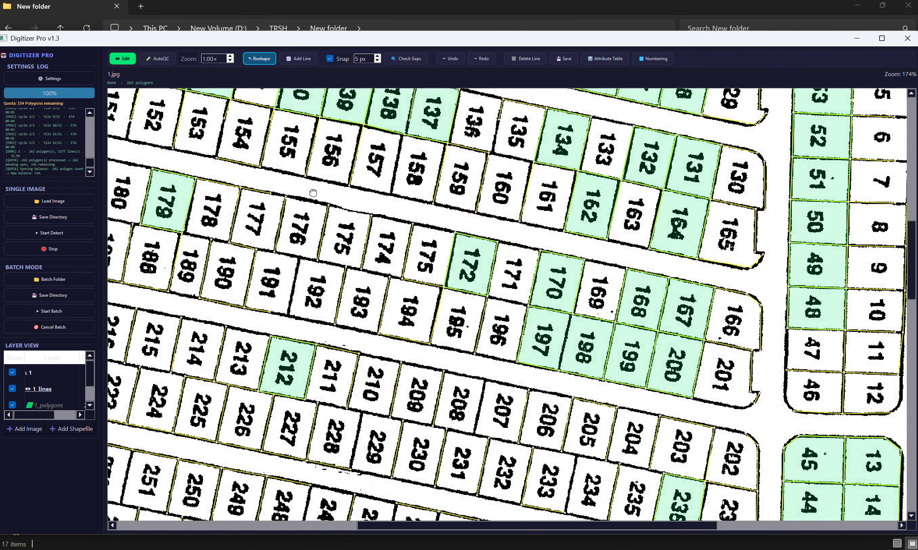
left_click_drag(320, 275, 298, 211)
left_click_drag(334, 276, 520, 283)
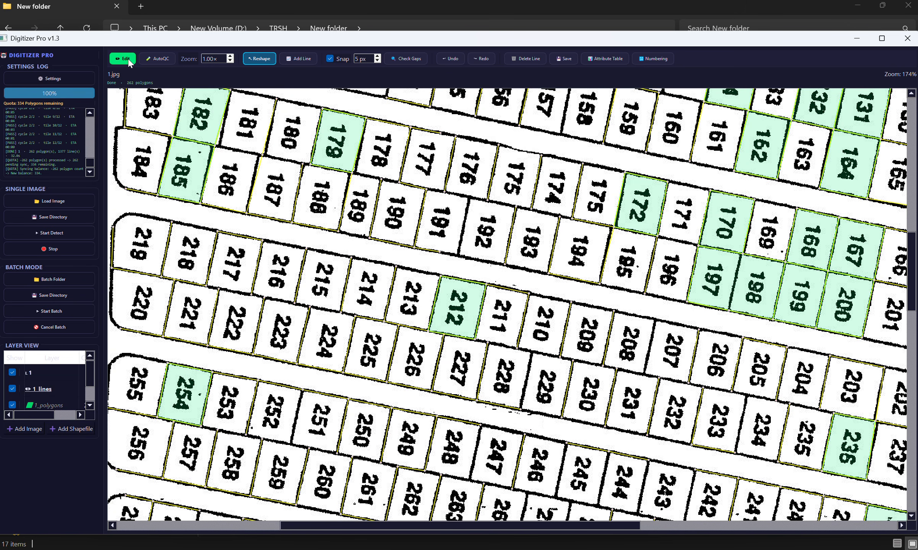
Step: Inspect the detected lines and vertices up close around parcels 174 to 192 for missing boundary segments
scroll(302, 181, "up", 4)
scroll(306, 176, "up", 1)
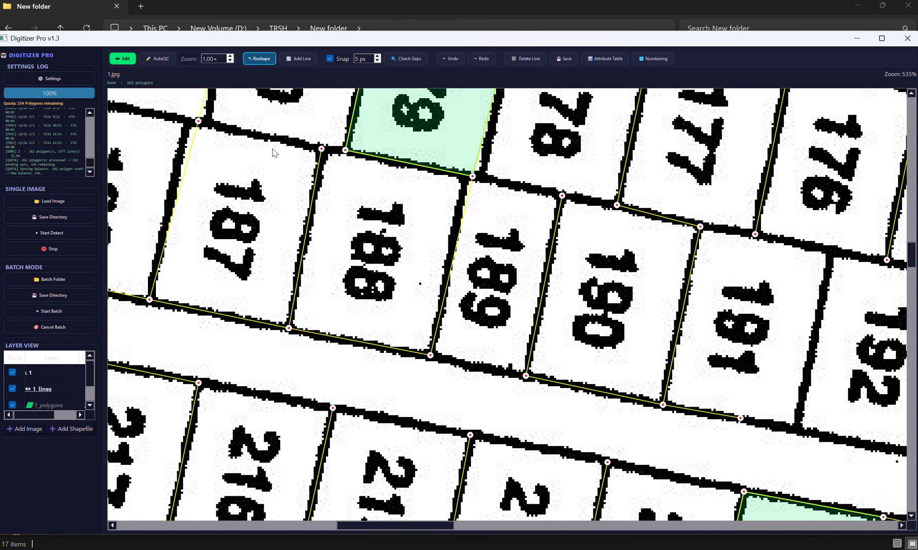
scroll(241, 148, "up", 1)
scroll(449, 208, "right", 5)
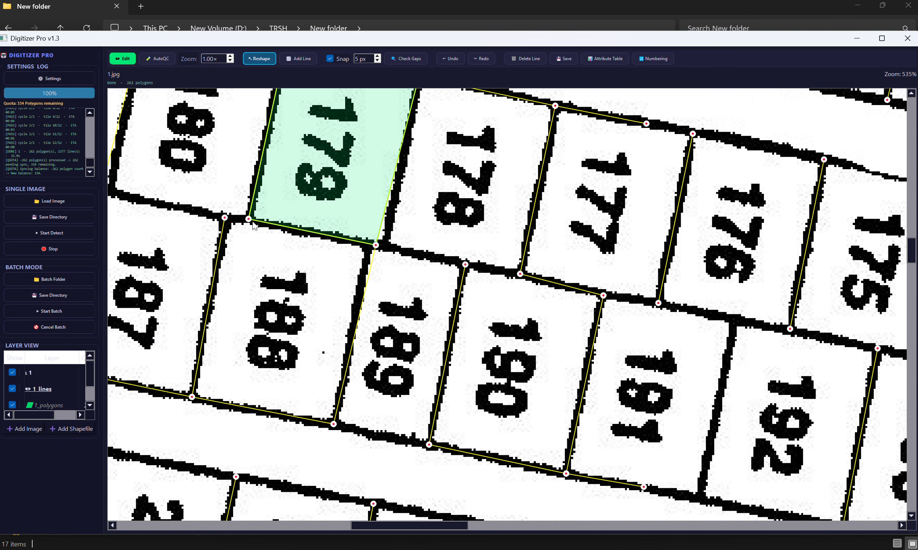
scroll(405, 244, "right", 4)
left_click_drag(312, 229, 327, 197)
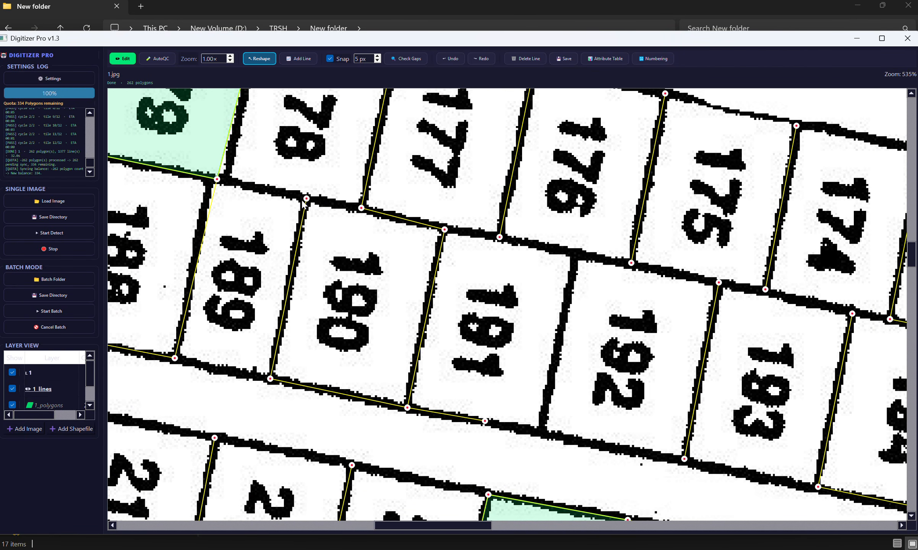
left_click_drag(327, 208, 321, 240)
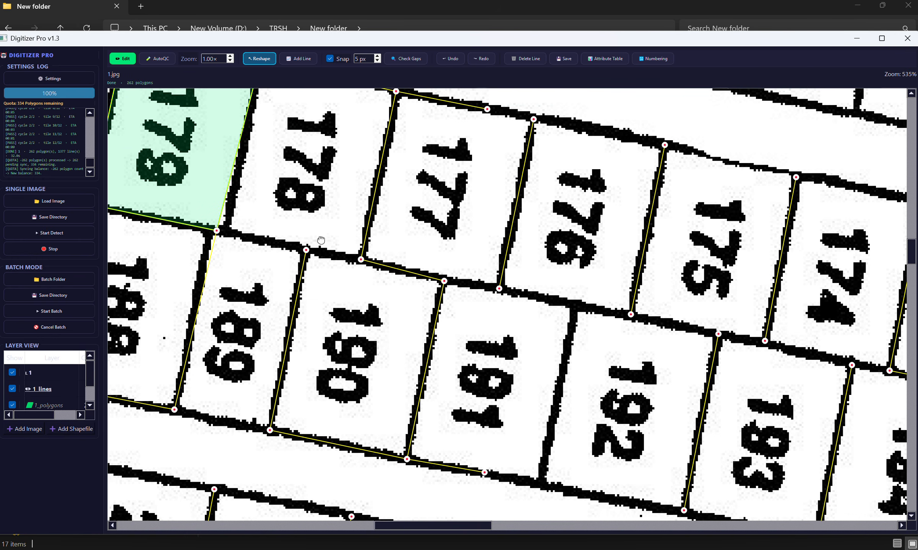
scroll(329, 220, "up", 2)
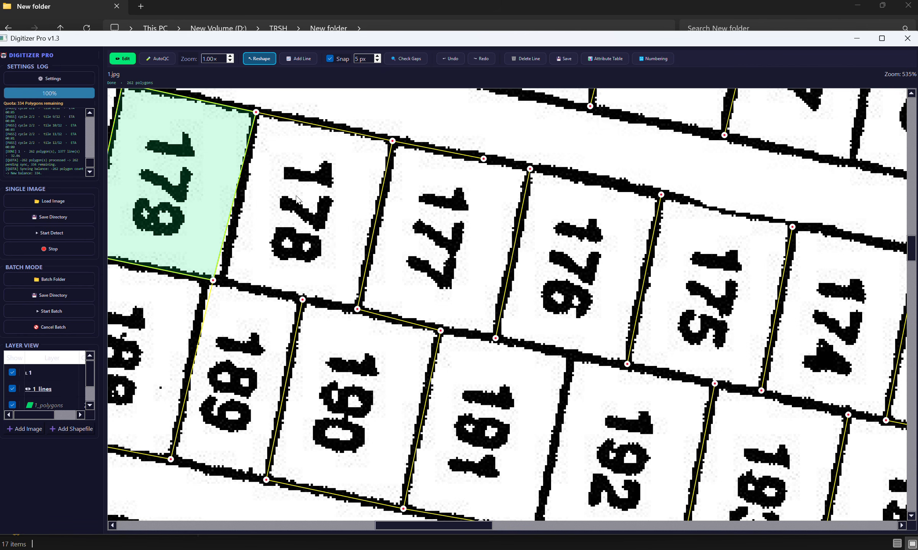
left_click_drag(303, 300, 266, 319)
left_click_drag(460, 209, 349, 241)
left_click_drag(404, 246, 377, 235)
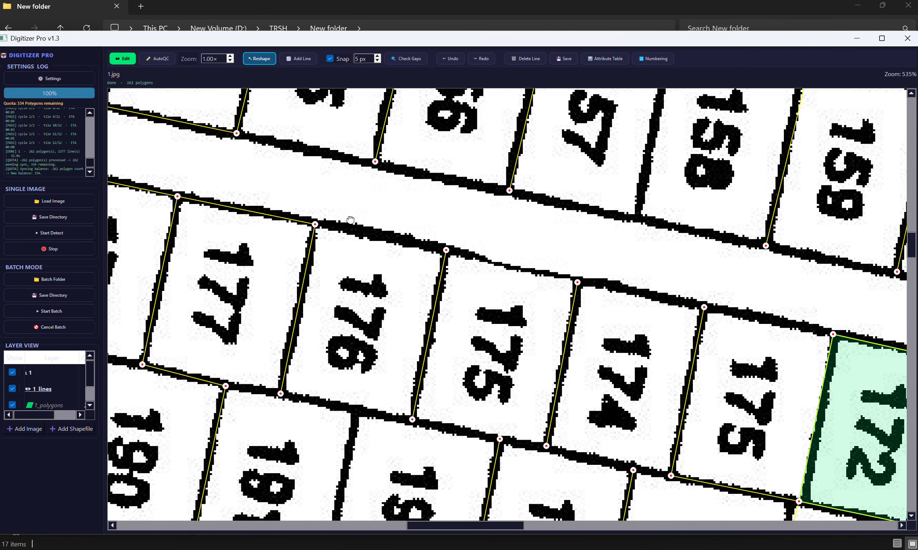
left_click_drag(350, 220, 331, 169)
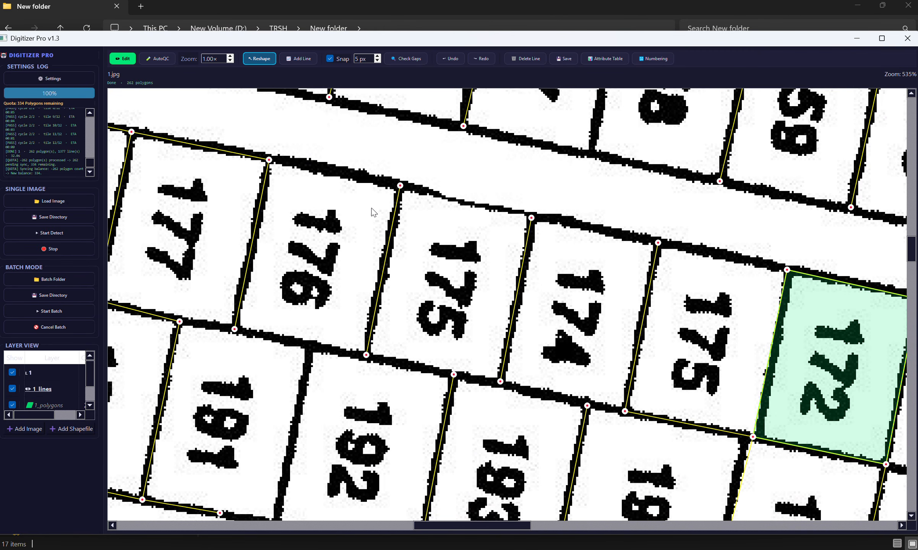
left_click_drag(363, 210, 445, 176)
left_click_drag(362, 246, 166, 325)
left_click_drag(407, 225, 508, 286)
left_click_drag(316, 249, 472, 252)
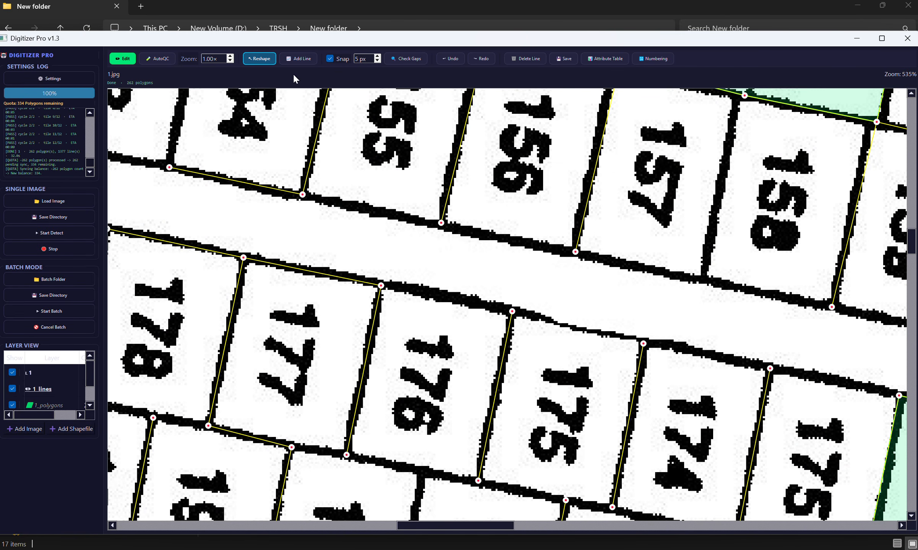
Step: Add a line closing the gap in the street-side boundary at the corner between parcels 149 and 150
left_click(298, 58)
left_click_drag(324, 218, 546, 328)
left_click_drag(281, 275, 445, 286)
left_click_drag(406, 263, 482, 274)
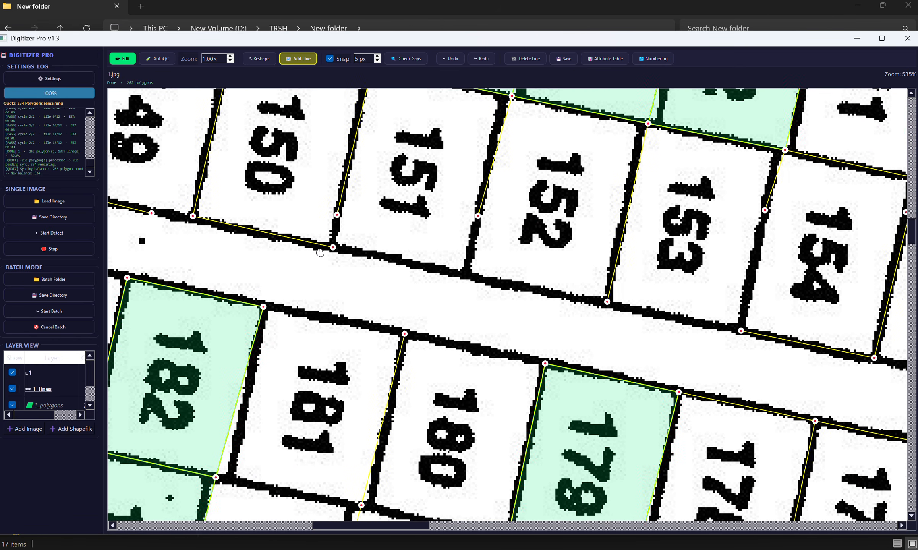
left_click_drag(318, 254, 501, 305)
left_click(331, 263)
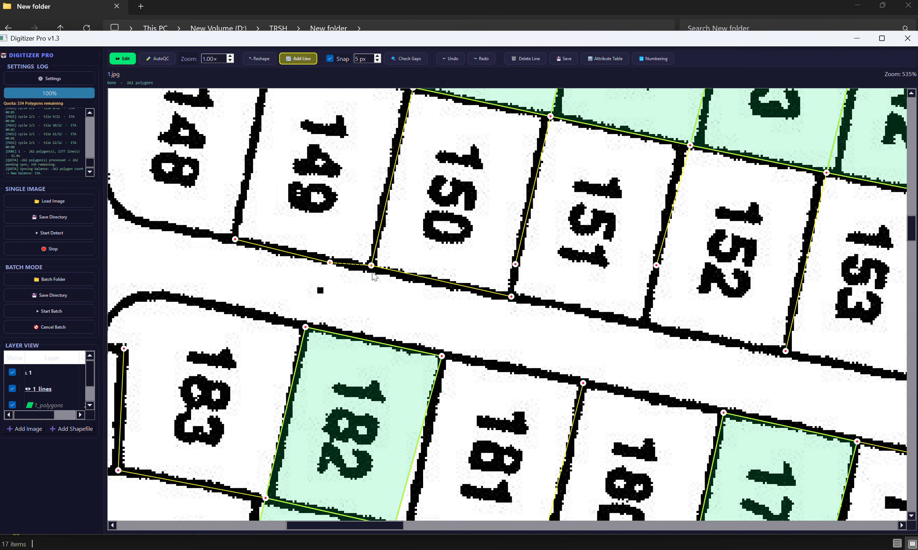
left_click(372, 272)
Step: Add a boundary line along the street side of parcels 151 to 153, from the 150/151 corner to the 153/154 corner
left_click_drag(444, 303, 172, 241)
left_click(243, 236)
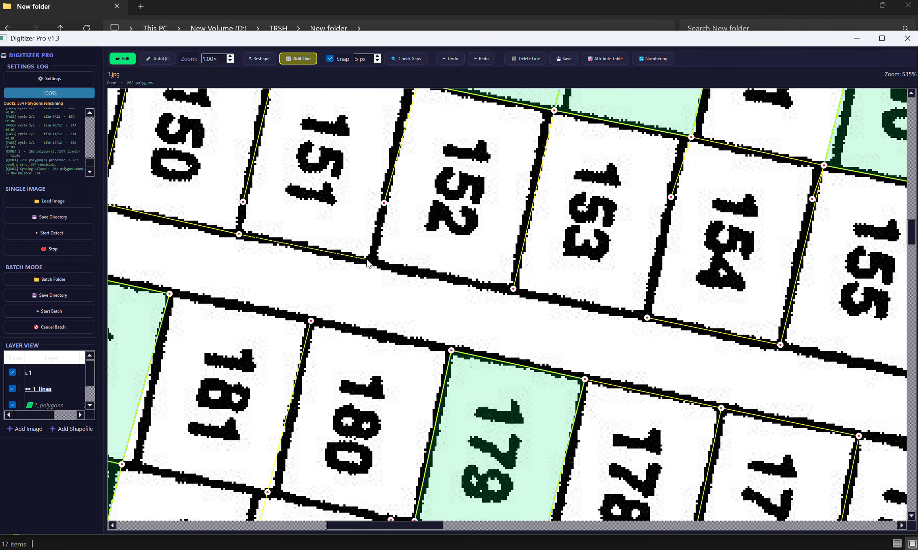
left_click(514, 289)
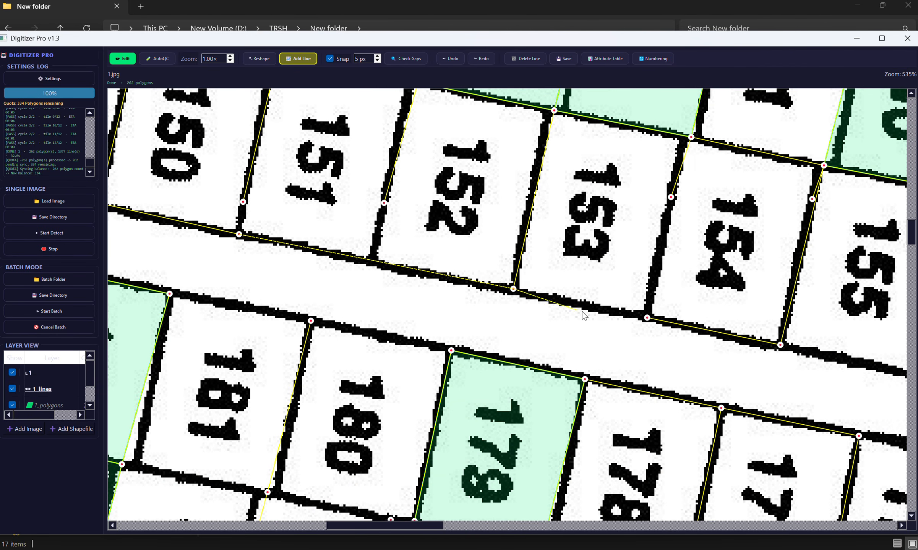
right_click(648, 312)
Step: Add a line along the street side of parcels 155 to 157 and up the shared boundary between parcels 157 and 158
left_click_drag(649, 293, 358, 281)
left_click(414, 193)
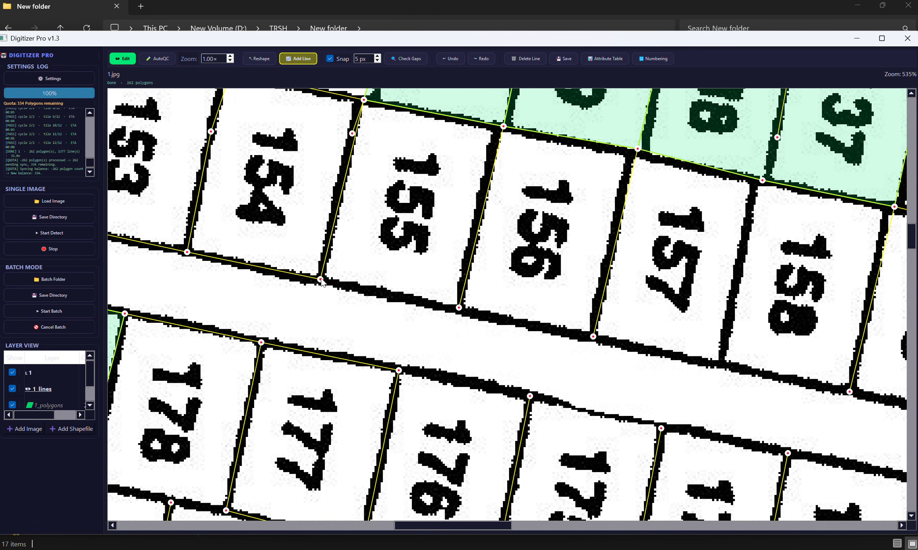
left_click(320, 280)
left_click(459, 308)
left_click(593, 336)
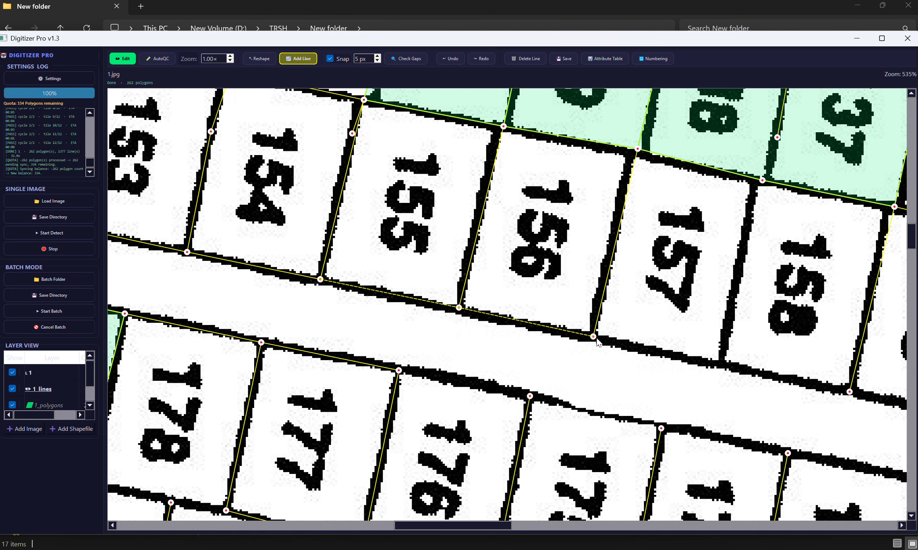
left_click(720, 365)
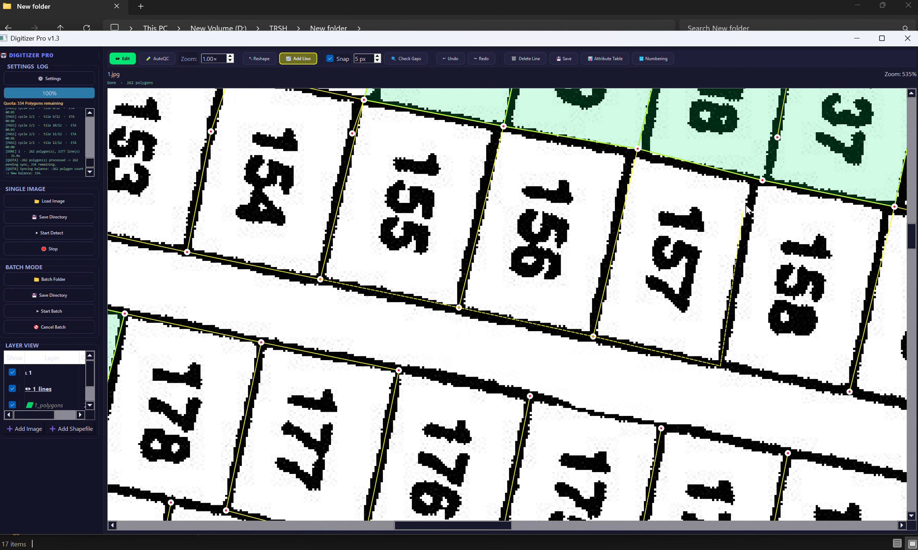
left_click(765, 170)
Step: Save the added boundary lines and check the updated polygons along parcels 150 to 157
scroll(740, 153, "down", 3)
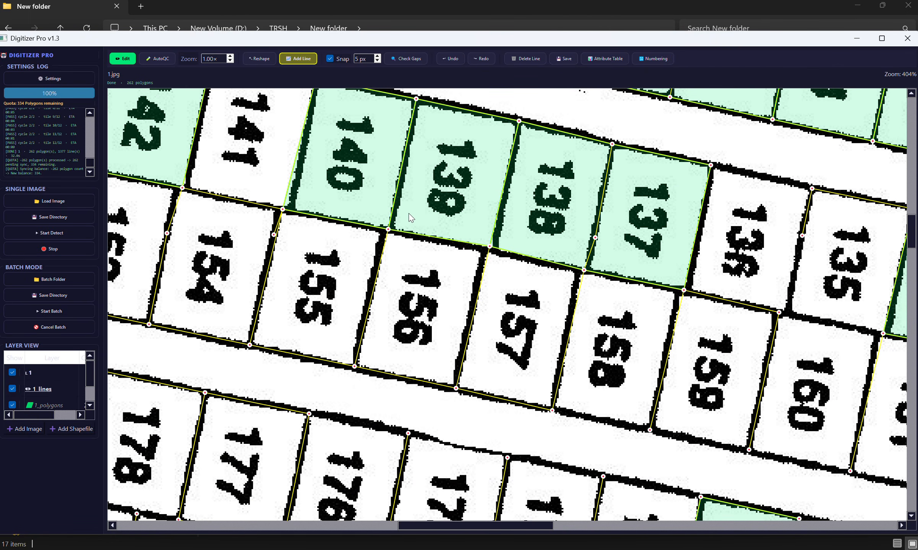
left_click_drag(330, 261, 394, 207)
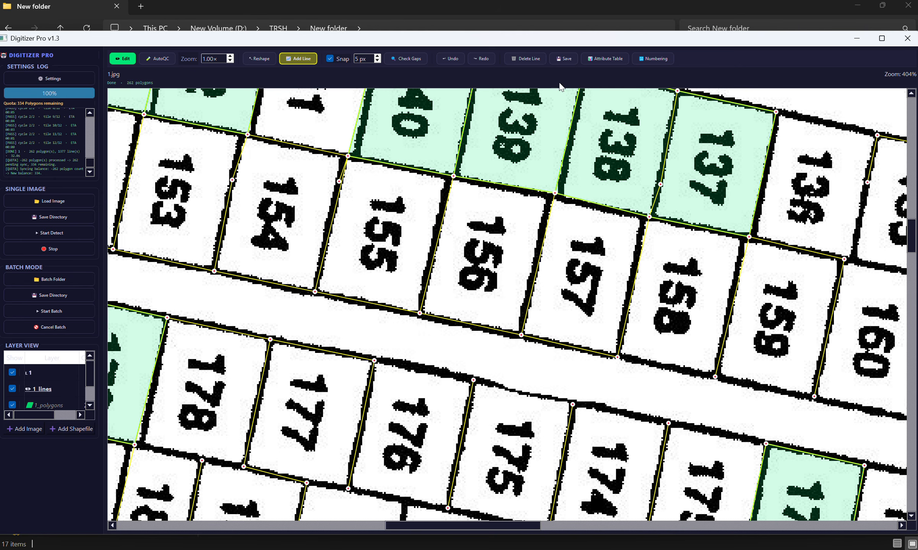
left_click(566, 60)
left_click_drag(220, 140, 394, 211)
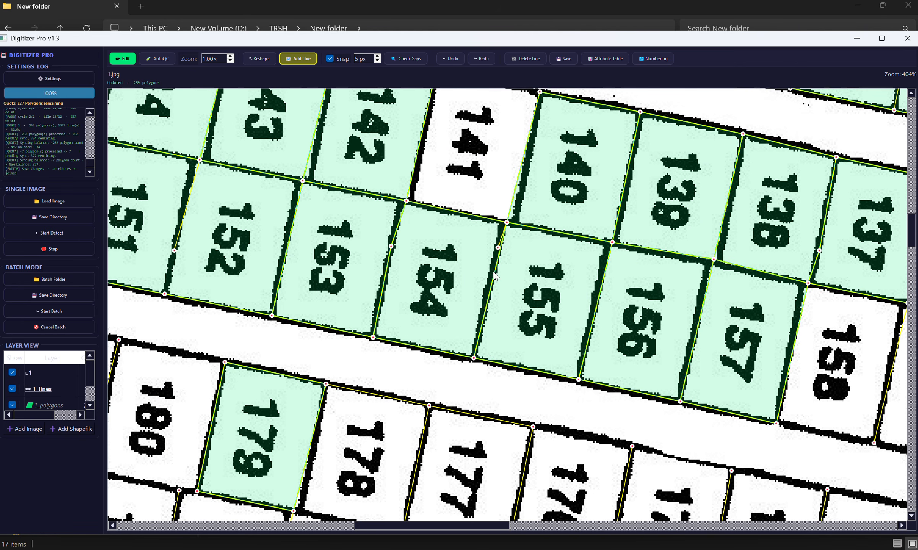
left_click_drag(475, 296, 169, 239)
left_click_drag(294, 254, 722, 307)
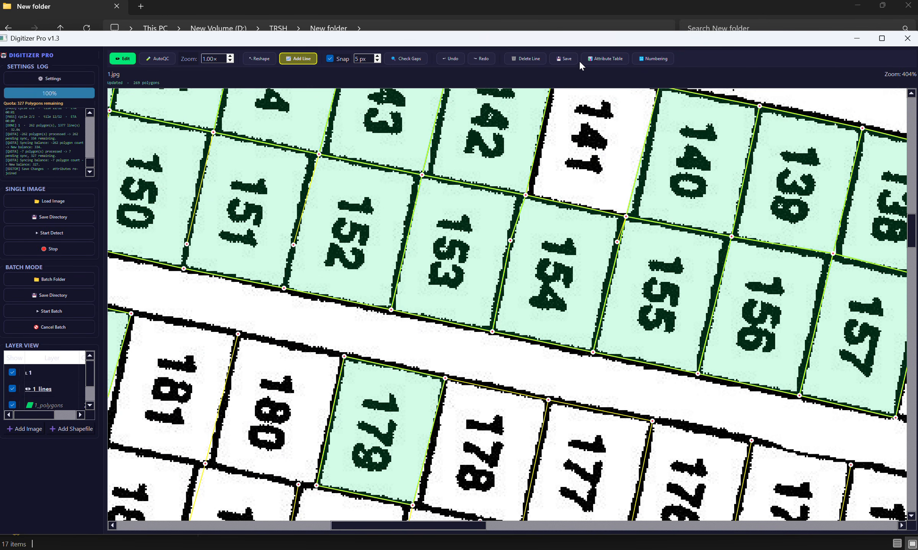
Step: Turn off snapping and reshape the lines at parcel 141's two rear corners, shared with parcels 154 and 155
left_click_drag(507, 153, 390, 295)
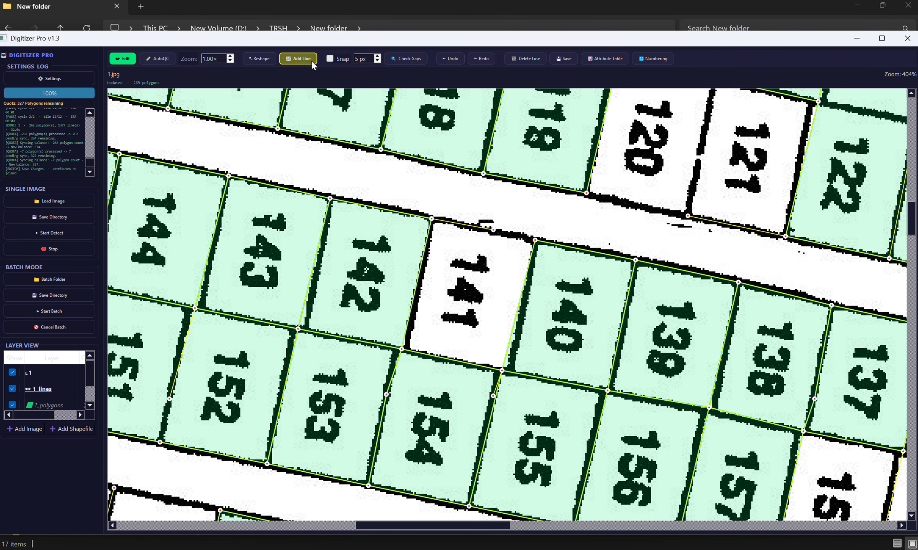
left_click(255, 59)
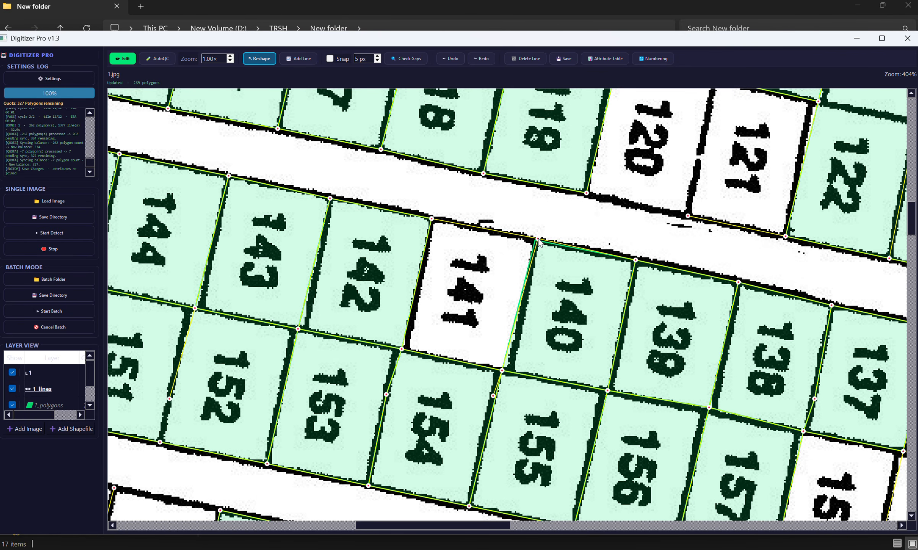
scroll(535, 241, "right", 3)
left_click_drag(401, 388, 419, 365)
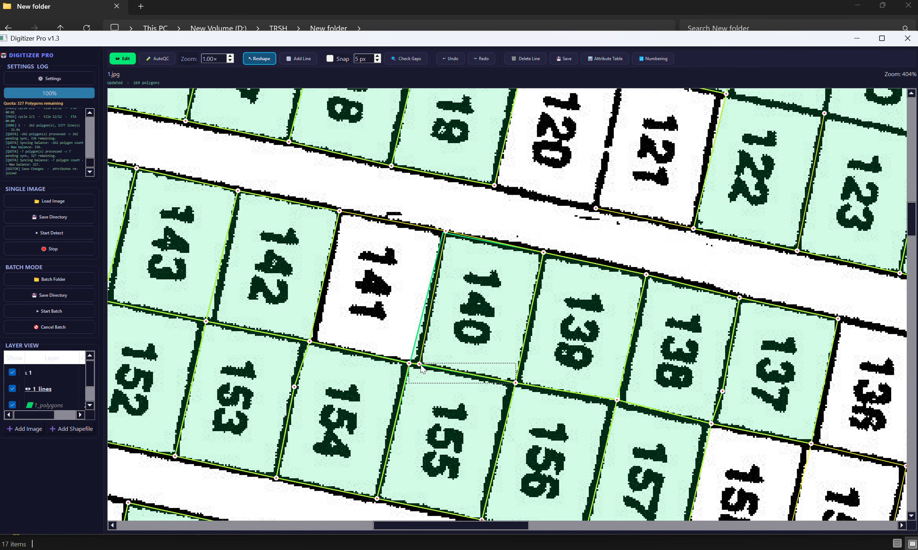
mouse_move(309, 342)
left_mouse_down()
mouse_move(311, 312)
mouse_move(315, 334)
left_mouse_up()
left_click(315, 343)
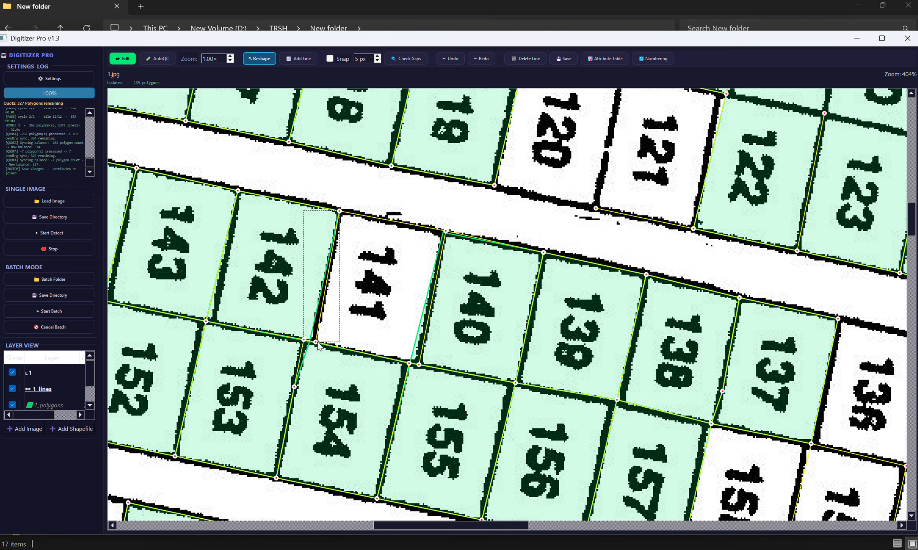
Step: Reshape the street-side corner between parcels 119 and 120 and save the line edits
left_click_drag(402, 309, 513, 311)
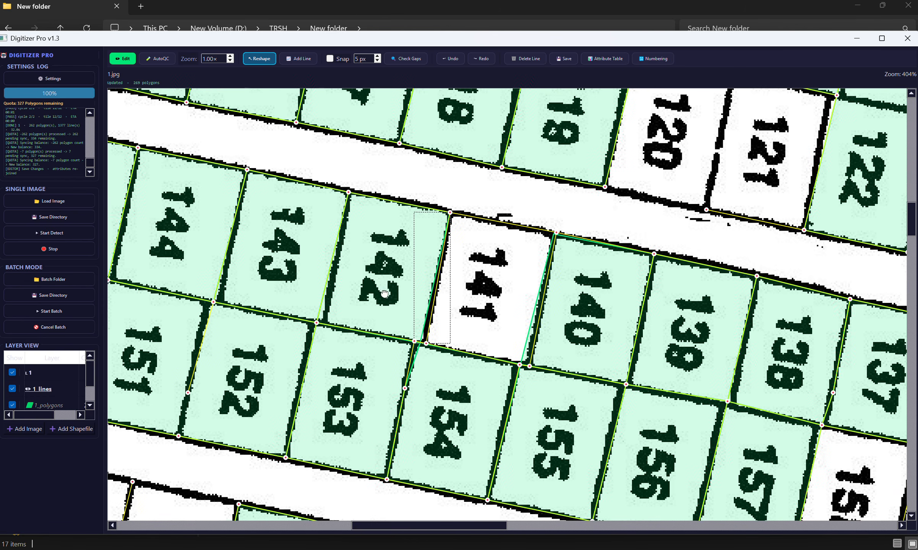
left_click_drag(709, 229, 241, 288)
left_click_drag(317, 226, 327, 296)
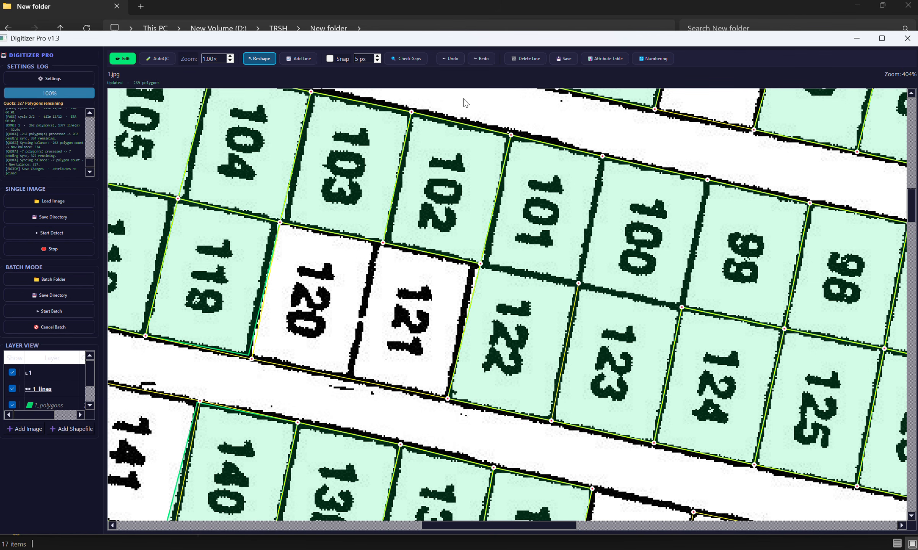
left_click(563, 60)
Step: Reshape the line at the street-side corner between parcels 476 and 477
scroll(382, 183, "down", 6)
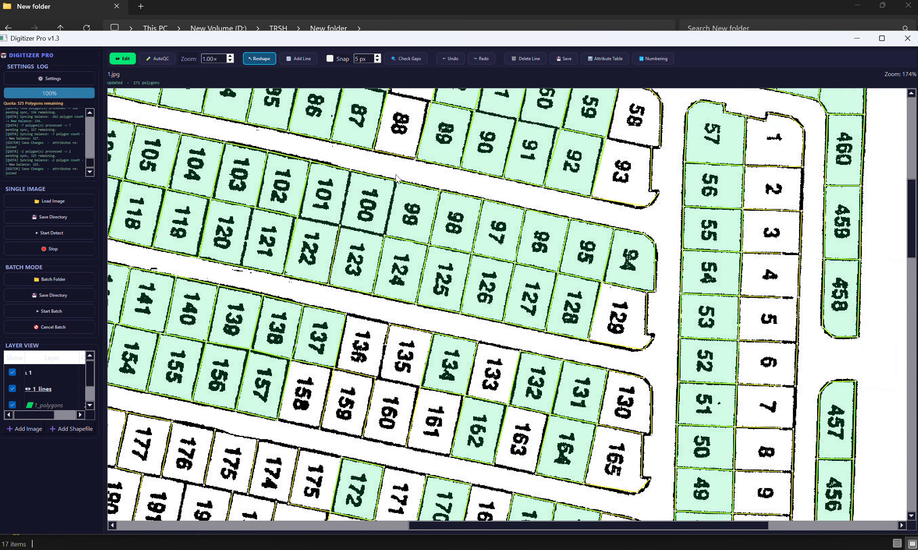
left_click_drag(494, 165, 372, 401)
left_click_drag(345, 245, 604, 216)
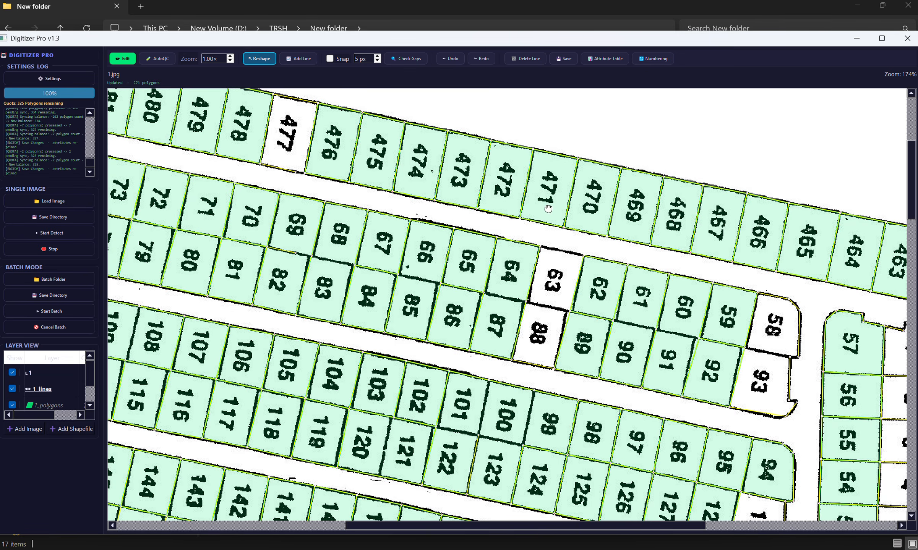
left_click_drag(548, 209, 380, 214)
left_click_drag(410, 246, 550, 271)
scroll(361, 209, "up", 5)
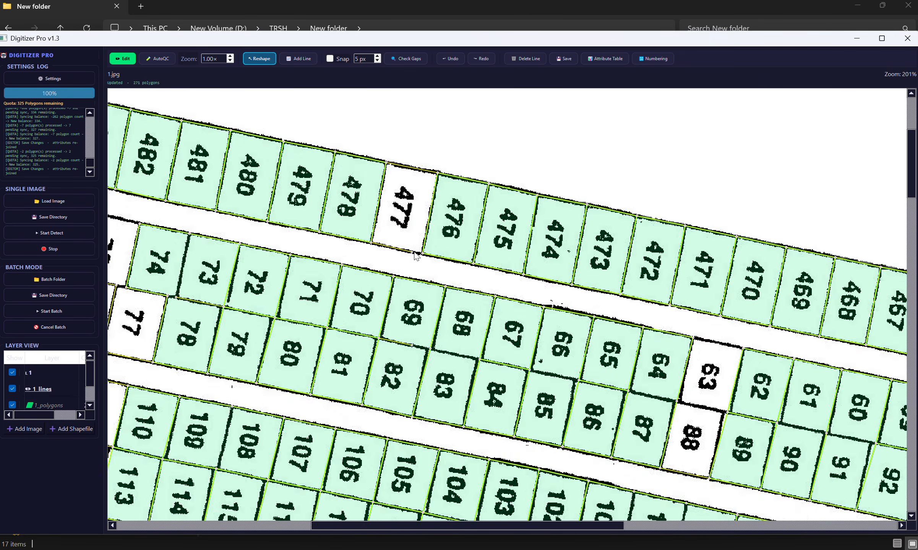
scroll(427, 241, "down", 2)
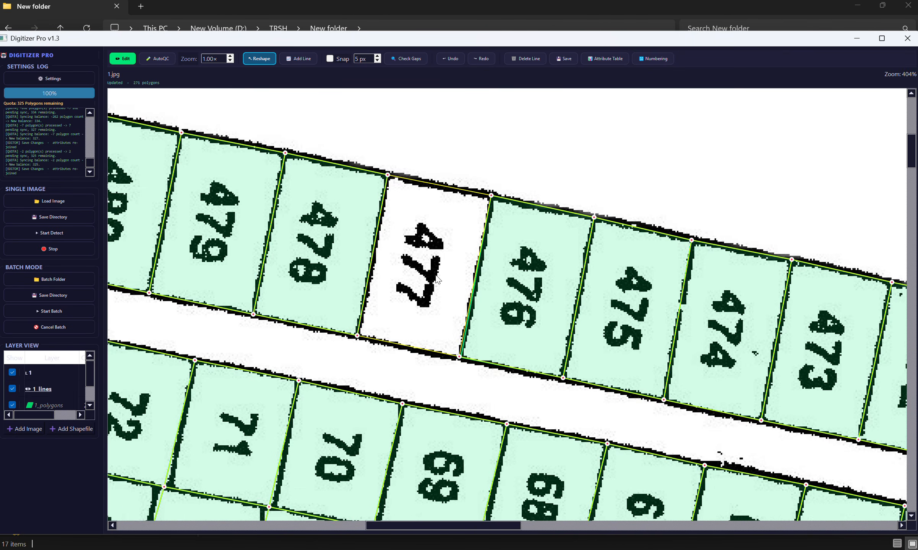
Step: Reshape the stray line beside parcel 485 so it follows the parcel's outer edge, and save the edits
left_click_drag(428, 241, 577, 265)
left_click_drag(292, 196, 636, 244)
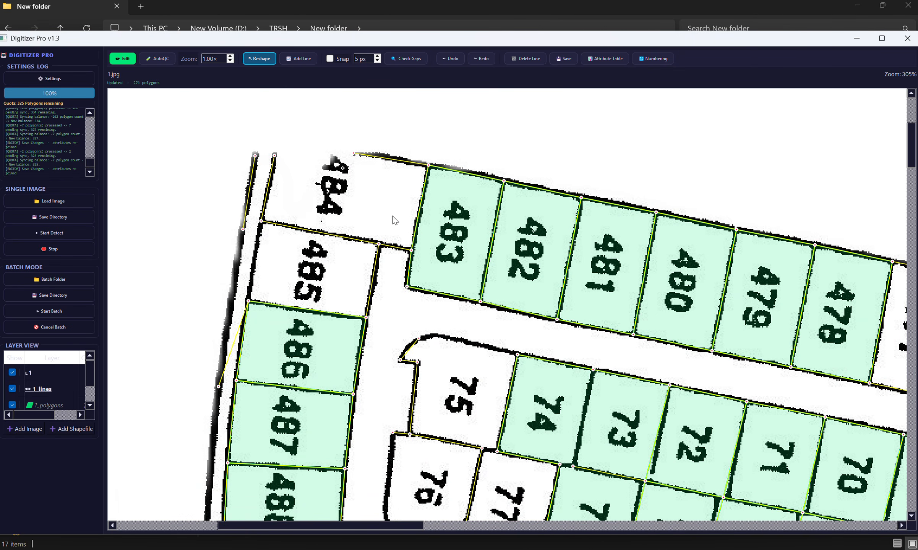
left_click_drag(381, 203, 466, 171)
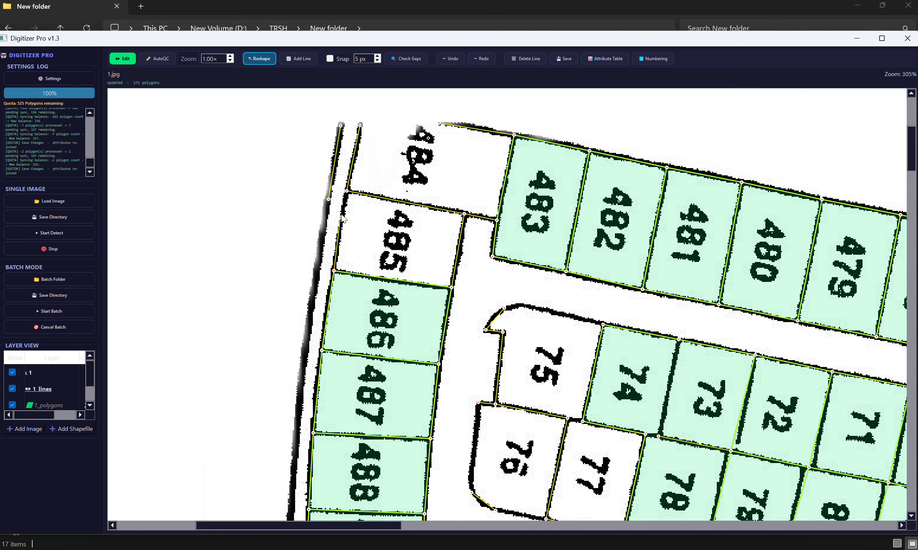
left_click_drag(365, 206, 279, 194)
scroll(383, 256, "up", 2)
left_click_drag(422, 184, 294, 159)
left_click_drag(367, 193, 275, 154)
left_click_drag(554, 177, 285, 150)
left_click_drag(486, 171, 411, 155)
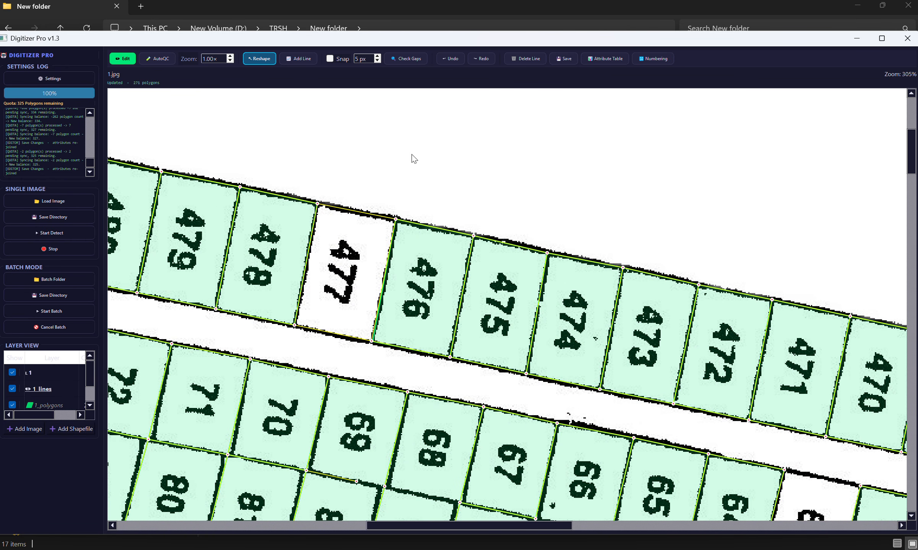
left_click(568, 59)
Step: Examine the updated polygons along the upper row of parcels from 477 to 461
left_click_drag(527, 157, 298, 130)
left_click_drag(556, 193, 252, 141)
left_click_drag(622, 215, 252, 119)
left_click_drag(585, 209, 450, 108)
scroll(502, 201, "down", 2)
left_click_drag(543, 201, 667, 218)
left_click_drag(677, 172, 646, 206)
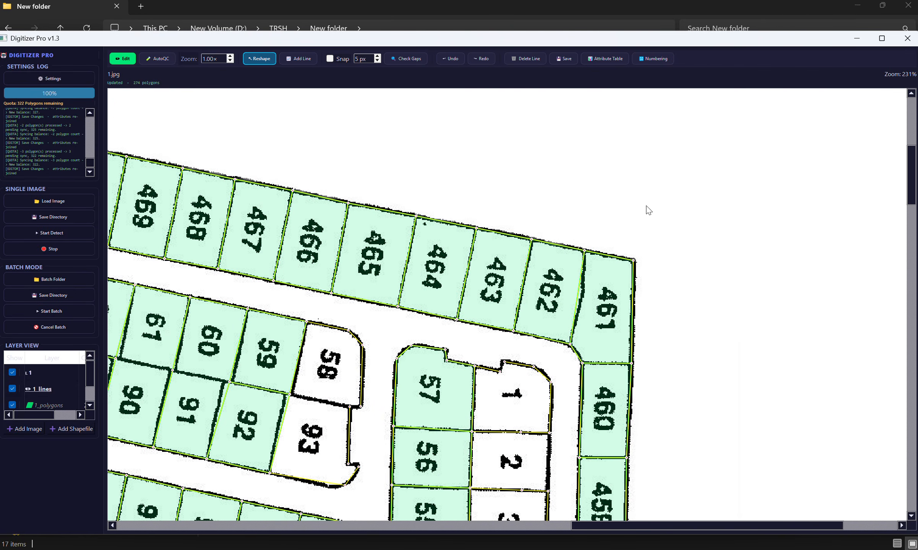
Step: Turn on feature labels in the attribute table and save the labels to the shapefile
left_click(605, 58)
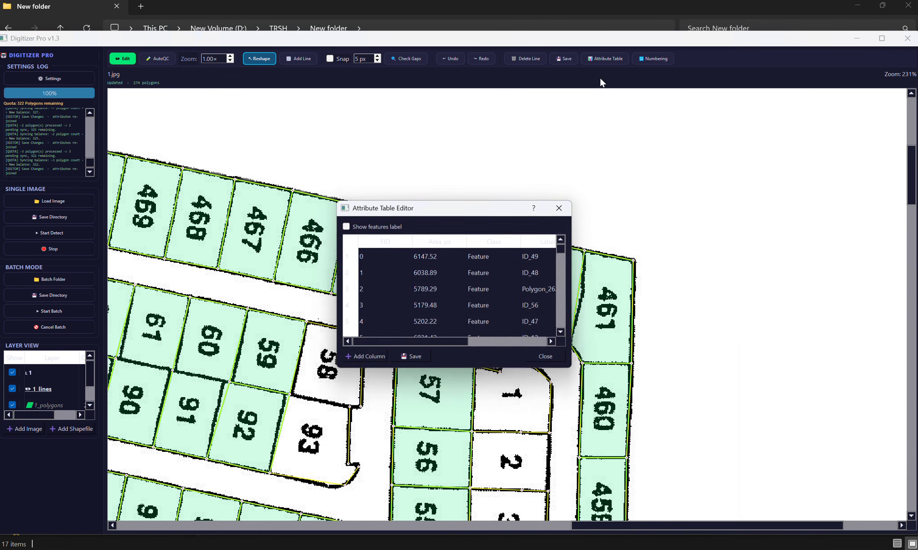
left_click_drag(412, 209, 330, 155)
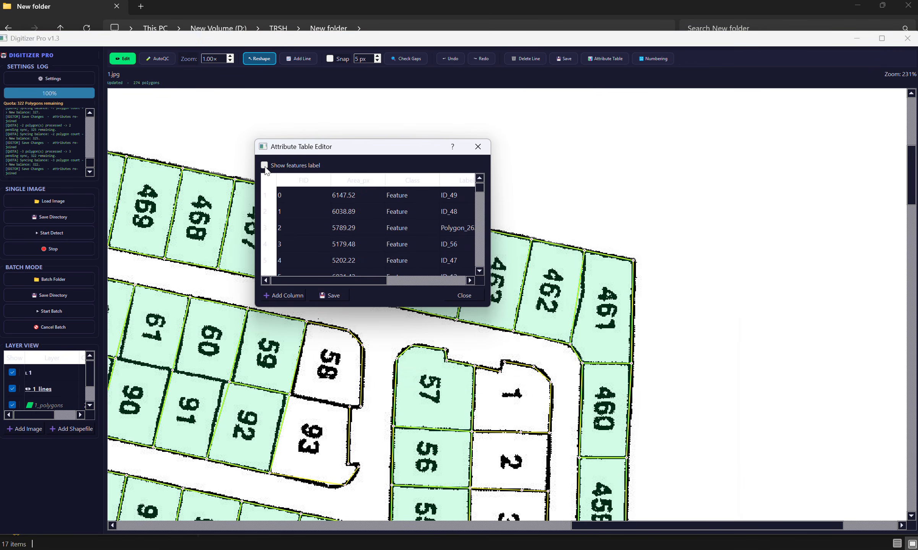
left_click(287, 169)
left_click_drag(490, 202, 580, 199)
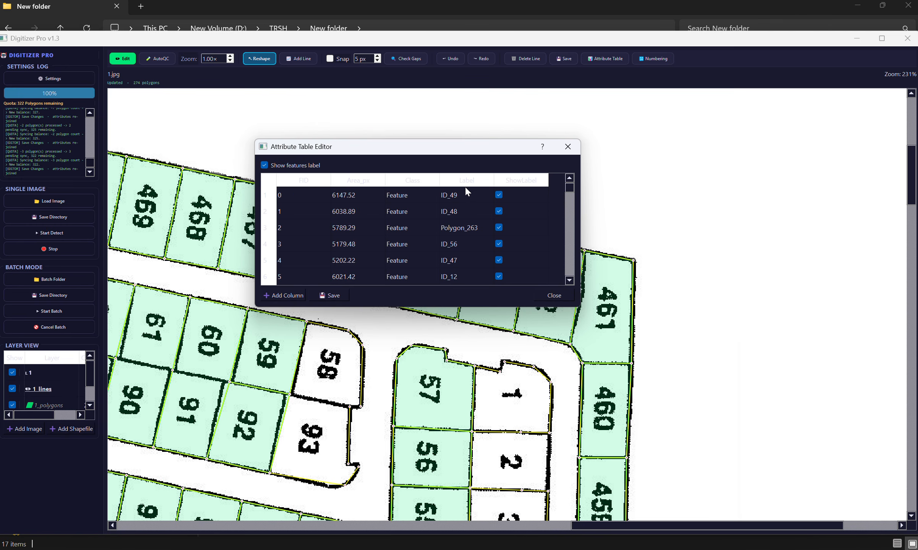
left_click(331, 297)
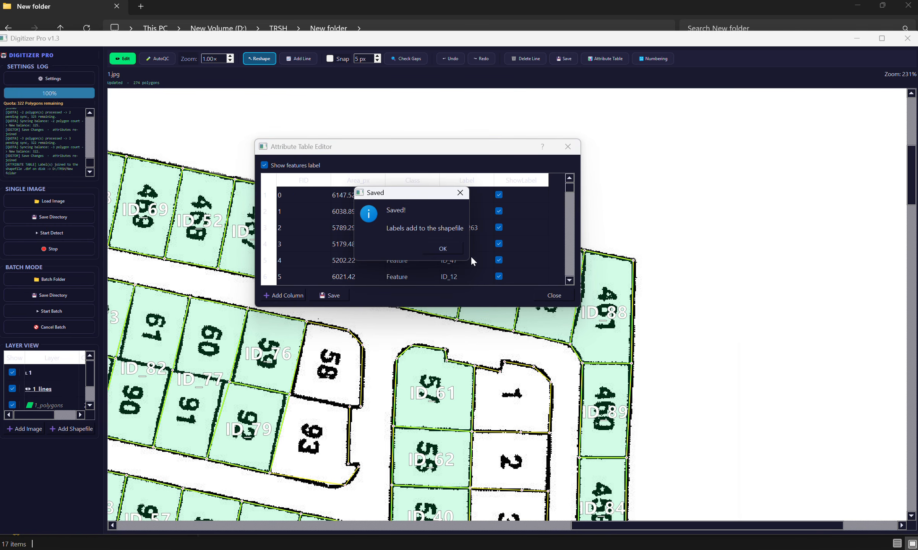
left_click(446, 248)
Step: Change the label of the feature with FID 0 in the attribute table to 155 and save it to the shapefile
left_click_drag(675, 288, 723, 228)
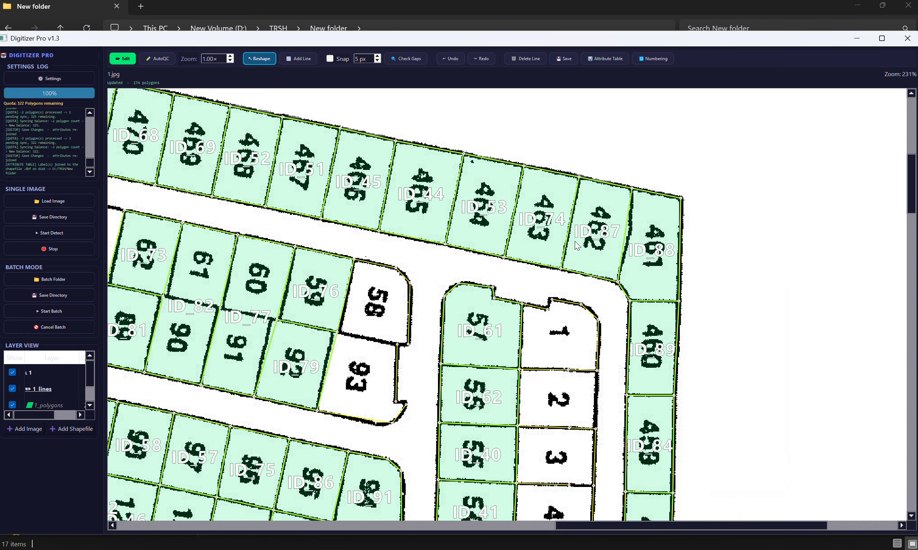
left_click_drag(444, 269, 643, 318)
left_click_drag(490, 275, 282, 256)
left_click_drag(431, 282, 220, 229)
left_click_drag(545, 275, 698, 291)
left_click(605, 58)
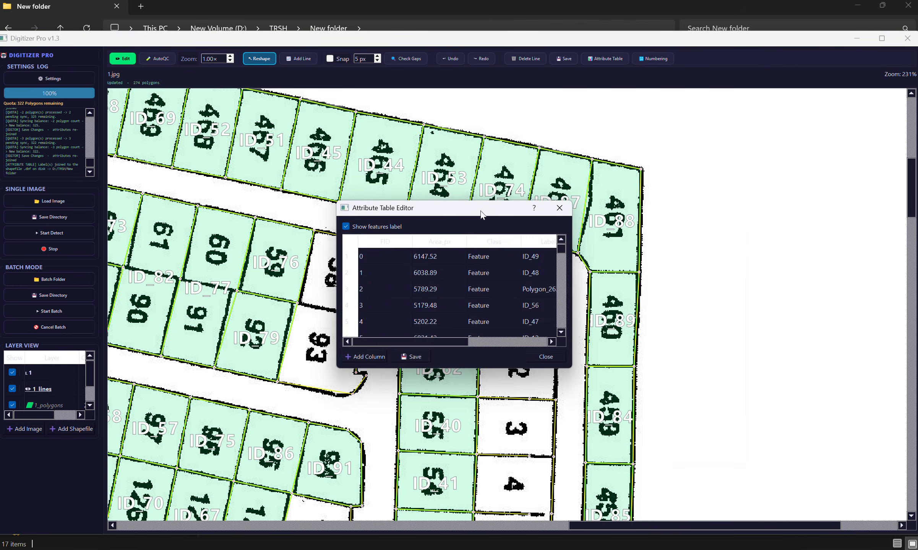
left_click_drag(439, 202, 293, 148)
double_click(372, 196)
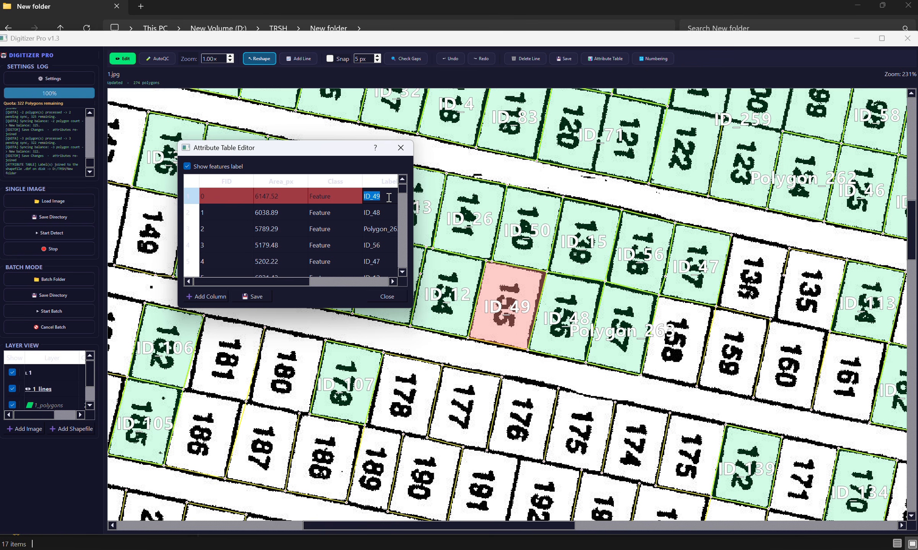
type("155")
left_click(255, 297)
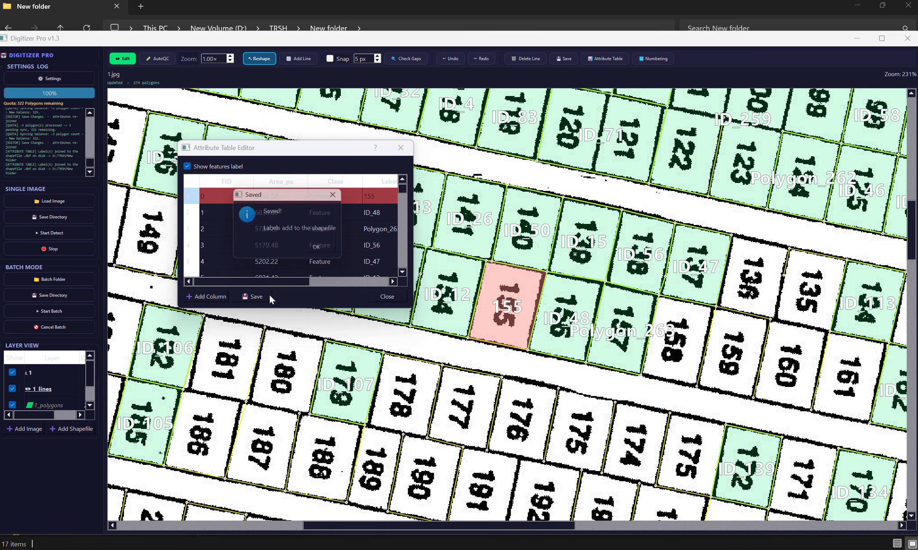
left_click(332, 246)
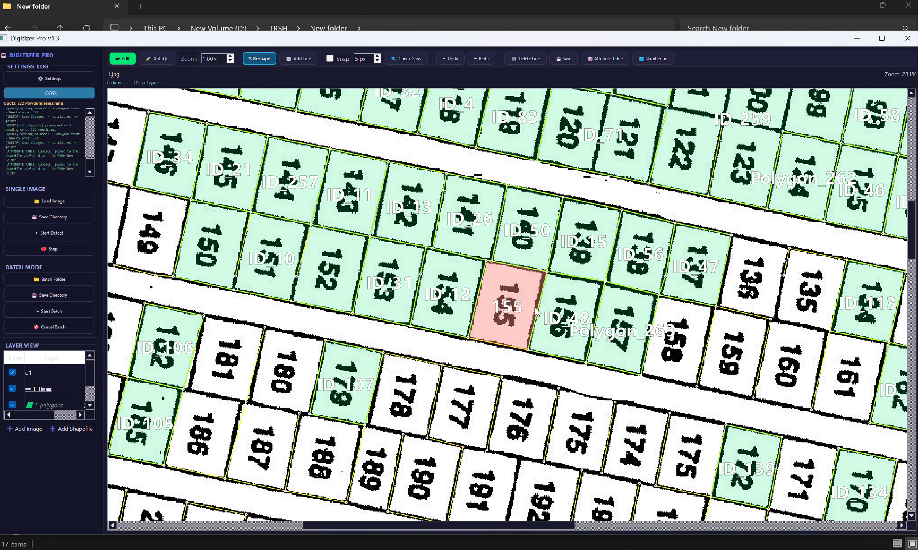
Step: Examine the polygon labels from parcel 155 up to the upper row around parcels 461 to 474
left_click_drag(537, 311, 312, 306)
left_click_drag(659, 133, 361, 317)
left_click_drag(612, 186, 379, 491)
left_click_drag(579, 291, 622, 241)
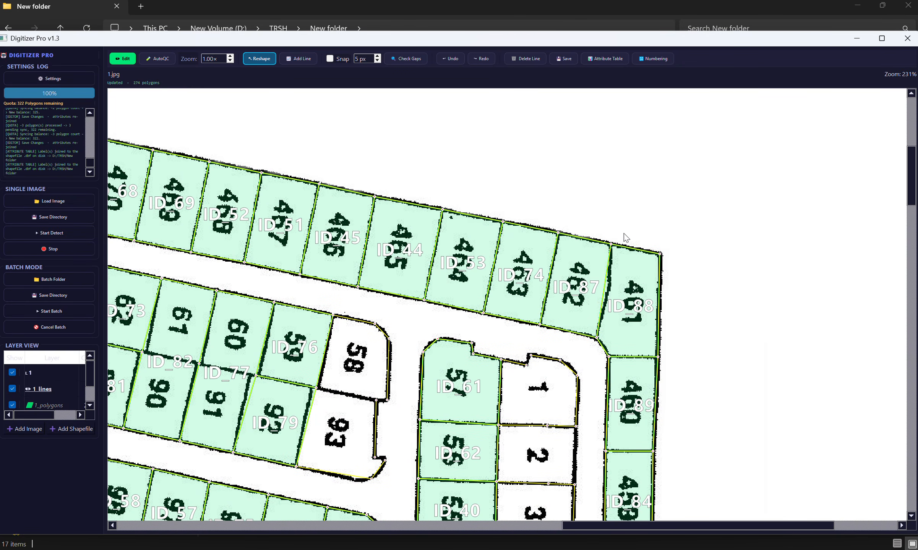
scroll(677, 240, "down", 2)
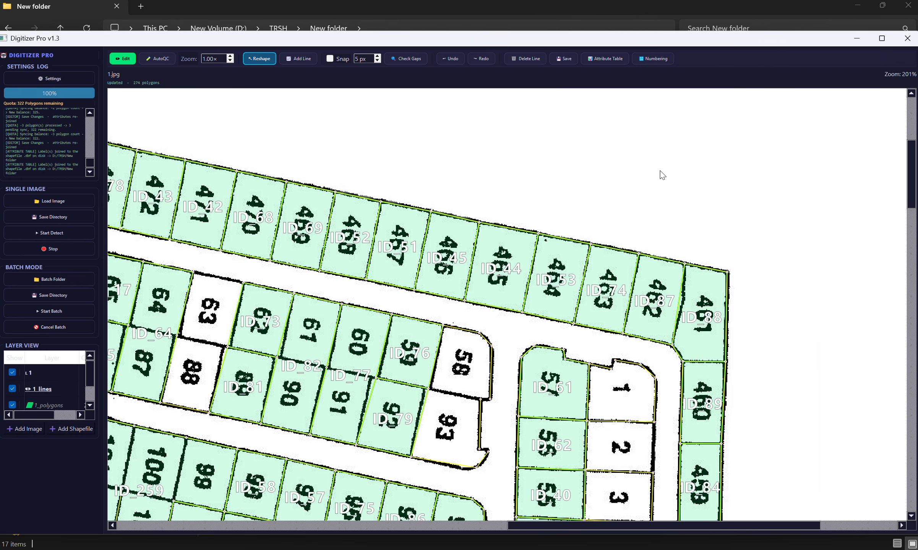
left_click_drag(643, 81, 519, 216)
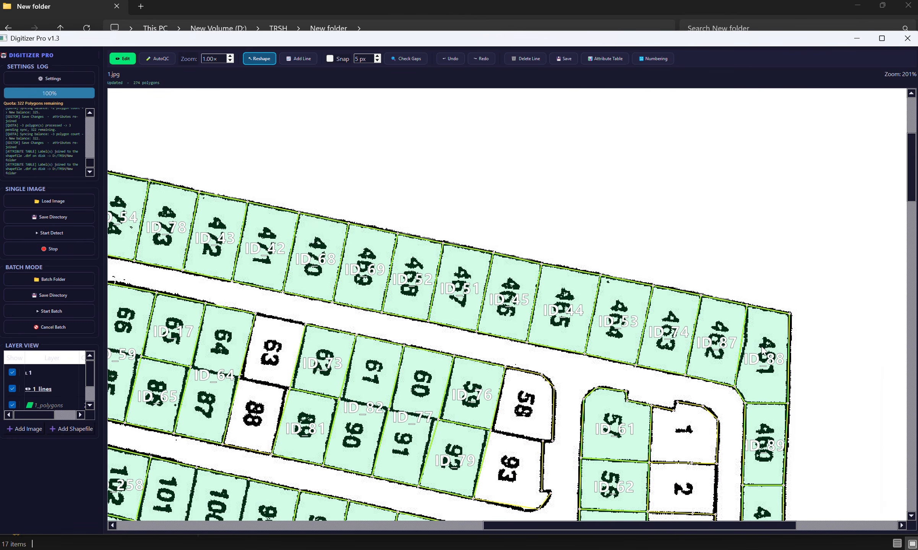
Step: Generate serial number chips from 461 to 480 with the numbering tool
left_click_drag(314, 242, 690, 333)
left_click_drag(524, 232, 309, 173)
left_click(667, 59)
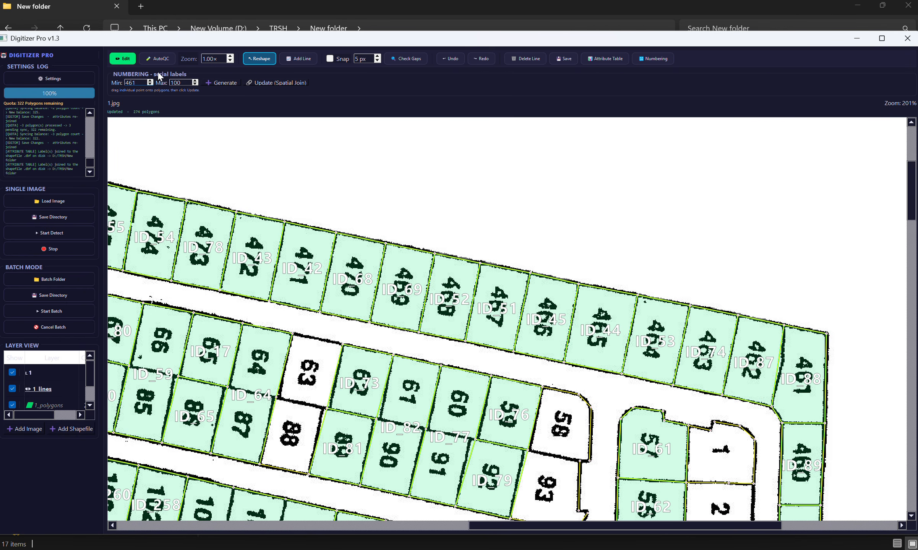
left_click_drag(385, 130, 786, 231)
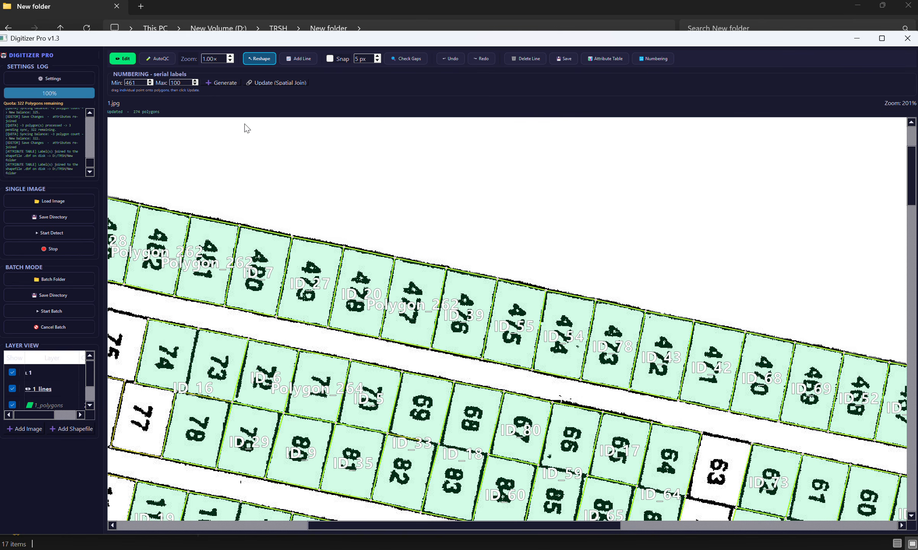
left_click_drag(188, 82, 161, 79)
scroll(237, 125, "down", 5)
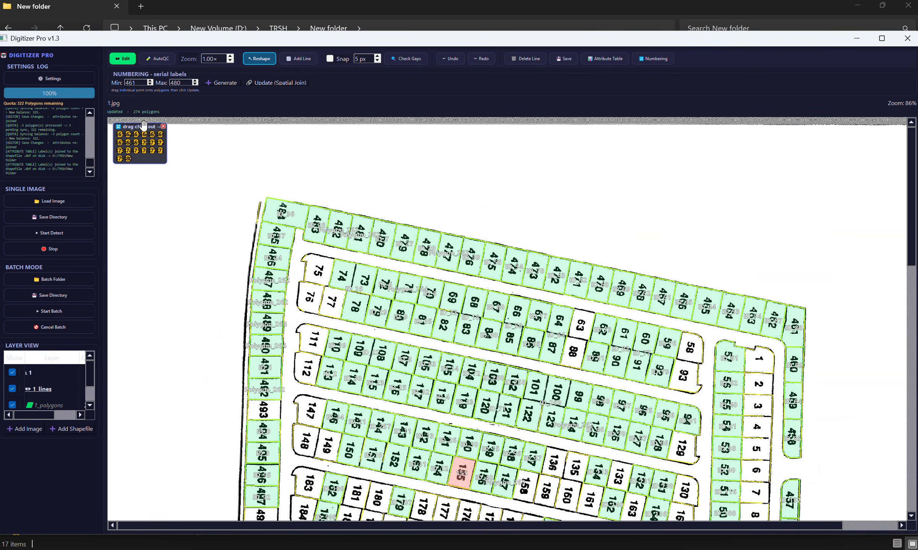
Step: Move the chip box near the end of the upper row and place chips 461 to 465 on their matching parcels
left_click_drag(136, 126, 786, 244)
scroll(753, 246, "up", 1)
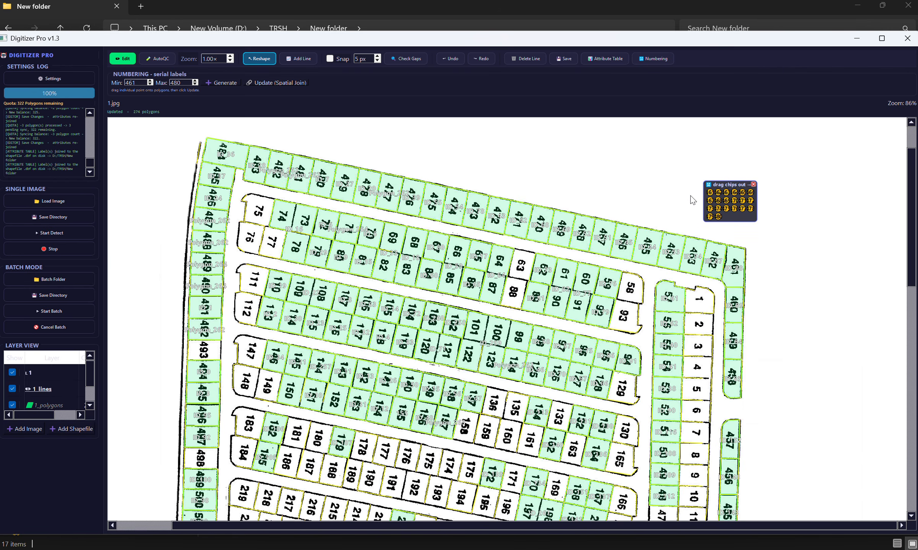
scroll(823, 239, "up", 3)
scroll(690, 276, "up", 1)
scroll(693, 252, "down", 1)
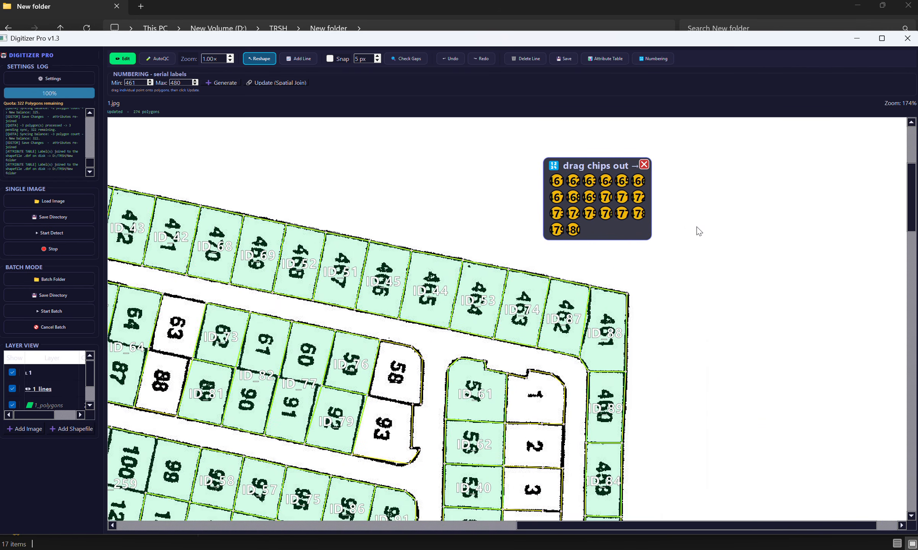
scroll(696, 232, "up", 1)
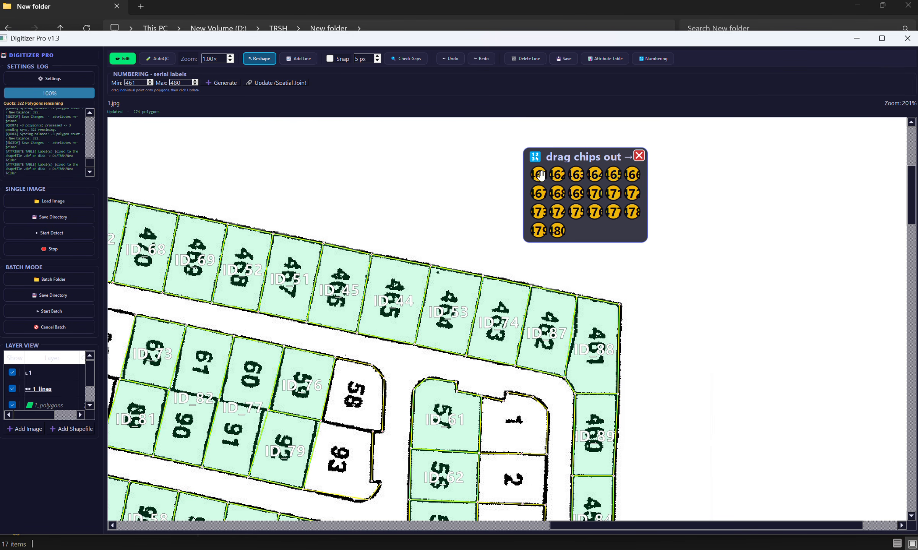
left_click_drag(538, 175, 591, 340)
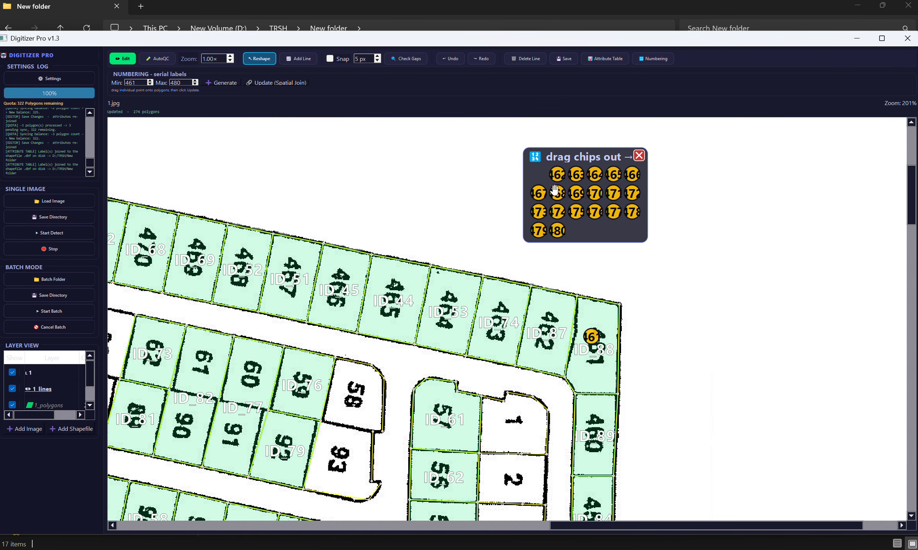
left_click_drag(557, 174, 511, 315)
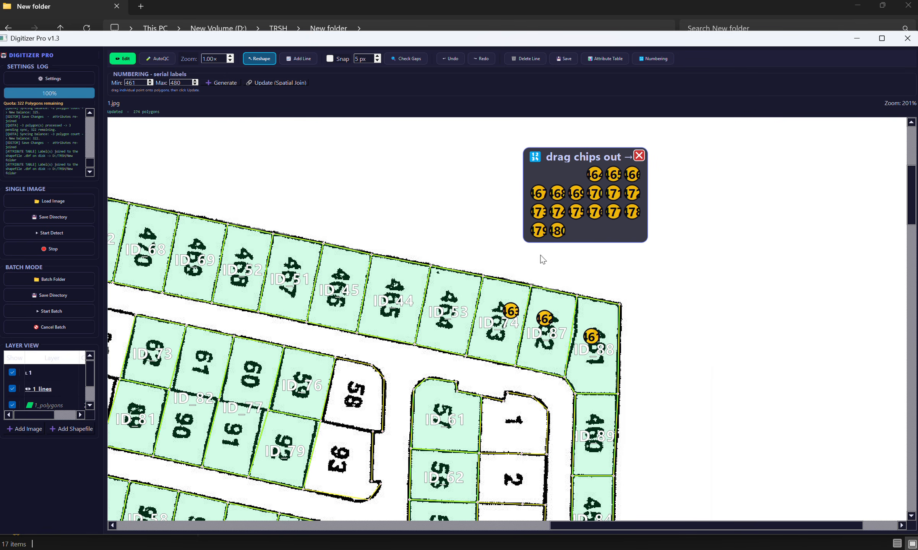
left_click_drag(593, 175, 467, 308)
left_click_drag(613, 174, 403, 299)
Step: Move the chip box along the row, adjust chip 464 within its parcel, and place chips 466 to 468 on their matching parcels
left_click_drag(585, 156, 341, 136)
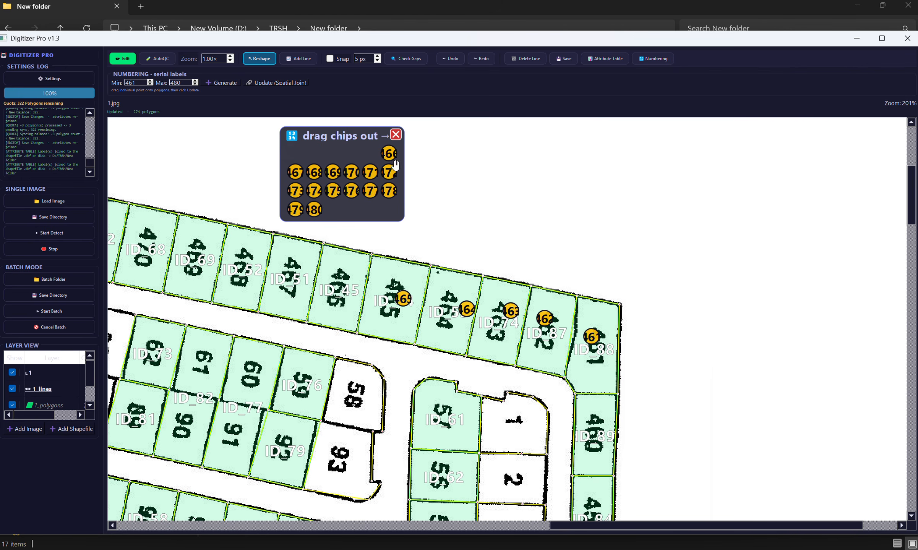
left_click_drag(466, 309, 399, 298)
left_click_drag(388, 153, 328, 285)
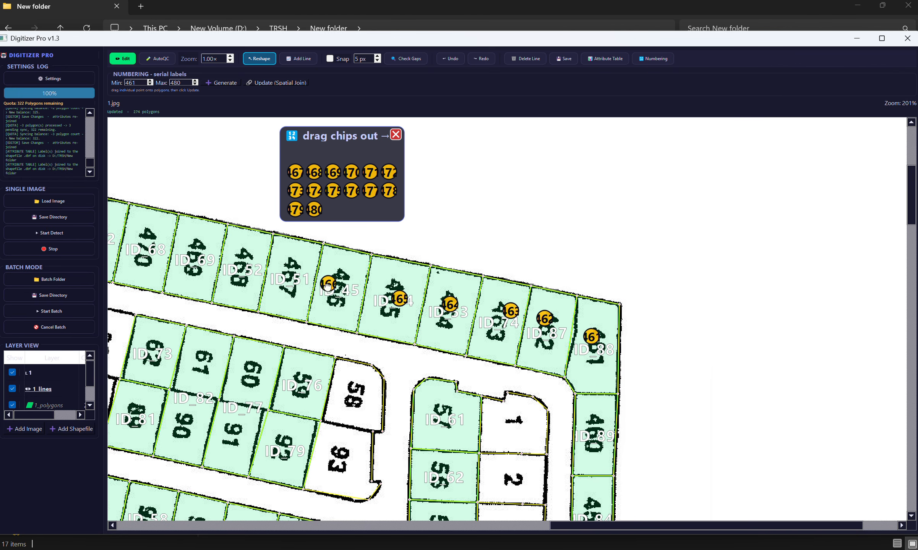
left_click_drag(299, 172, 291, 273)
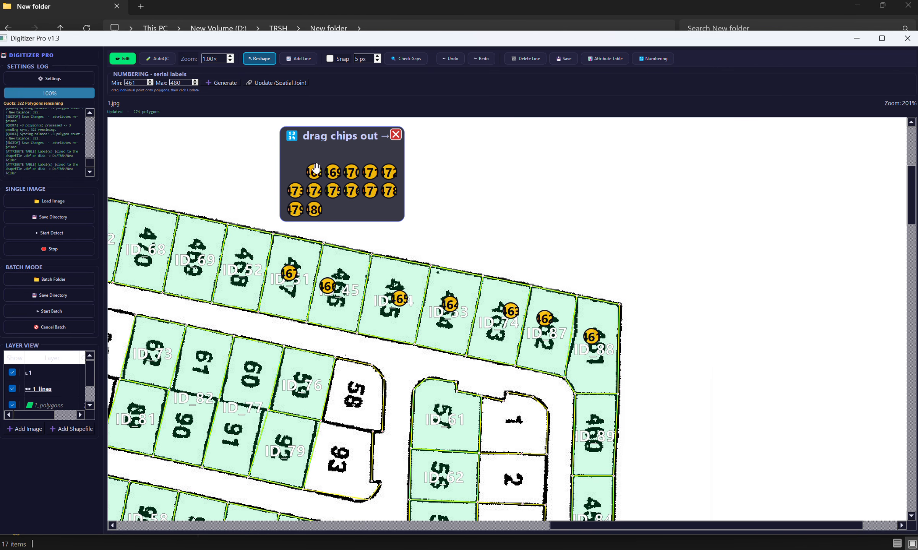
left_click_drag(314, 172, 245, 260)
Step: Place chips 469 to 473 on their matching parcels in the upper row, keeping the chip box close by
left_click_drag(465, 228, 603, 243)
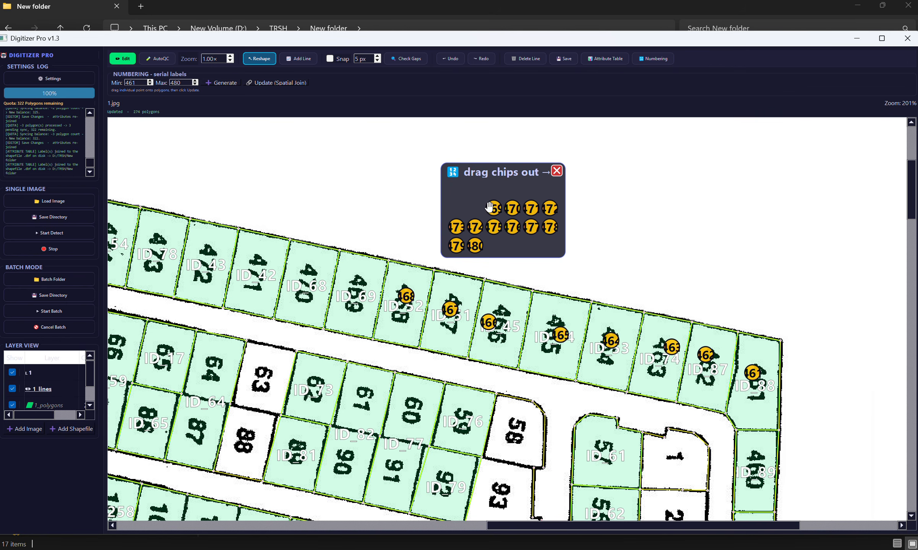
left_click_drag(493, 208, 302, 276)
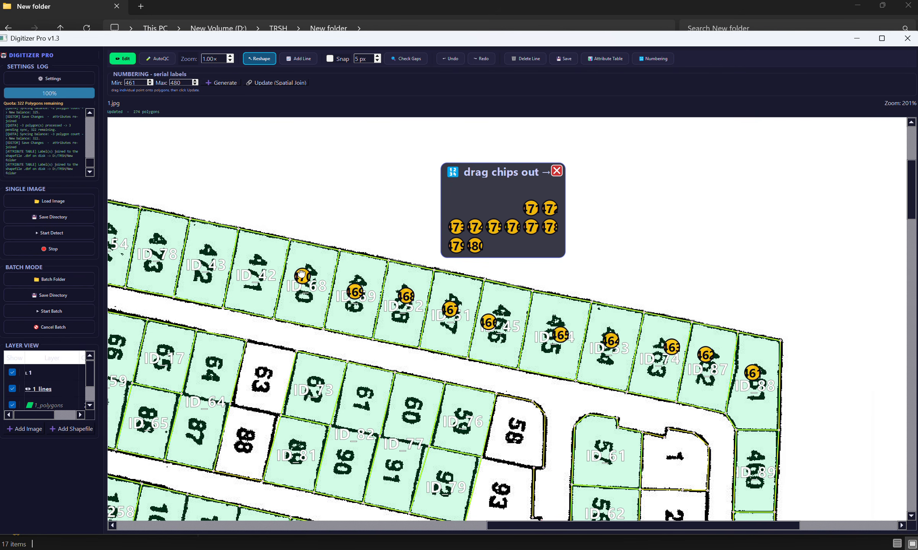
left_click_drag(529, 208, 262, 264)
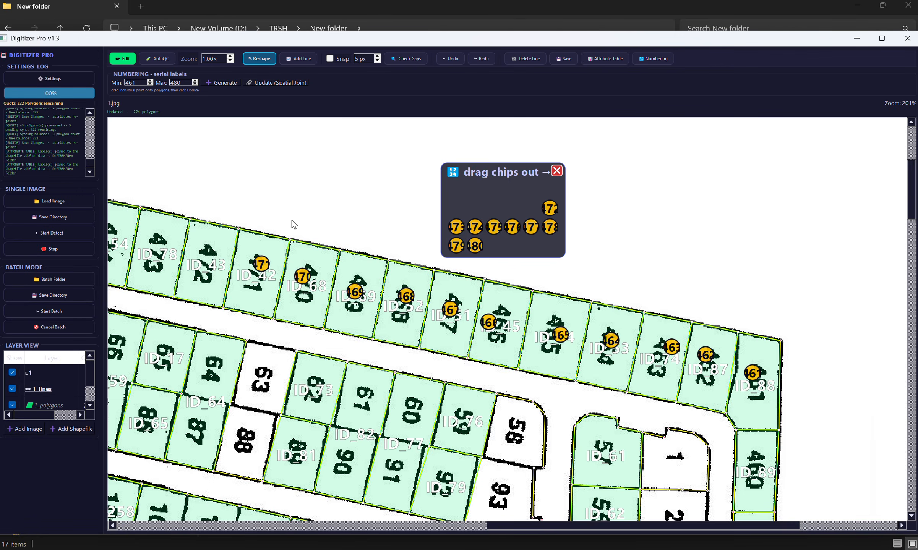
left_click_drag(293, 223, 662, 239)
left_click_drag(749, 218, 353, 155)
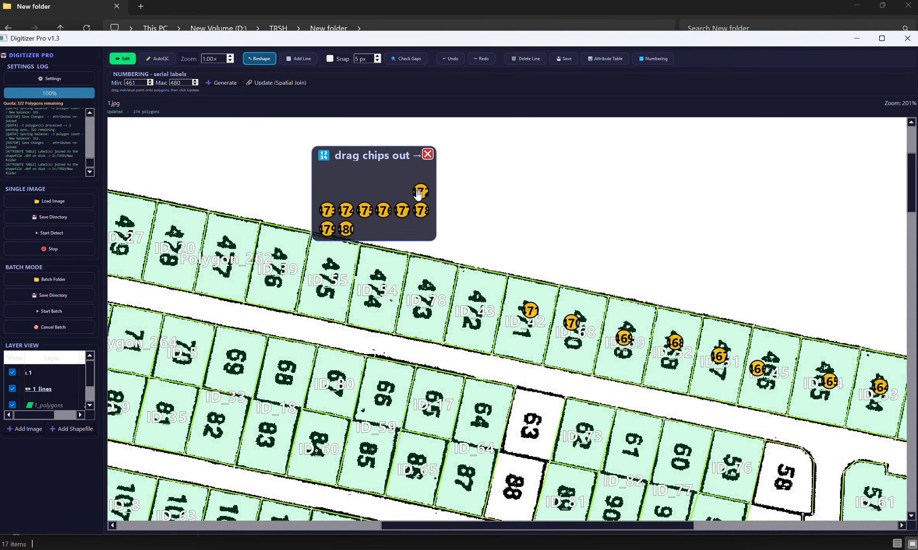
left_click_drag(420, 193, 480, 303)
left_click_drag(327, 210, 422, 302)
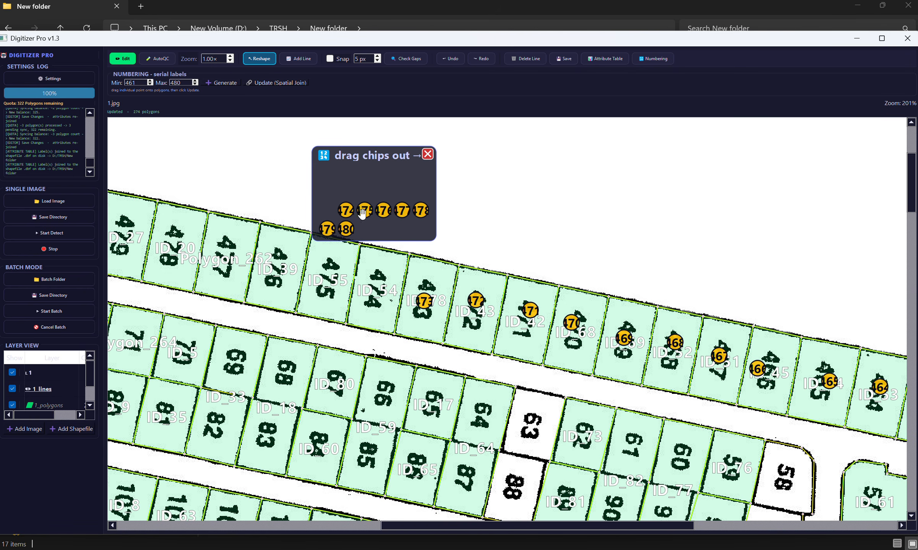
Step: Place chips 474 to 478 on their matching parcels in the upper row
left_click_drag(346, 211, 376, 277)
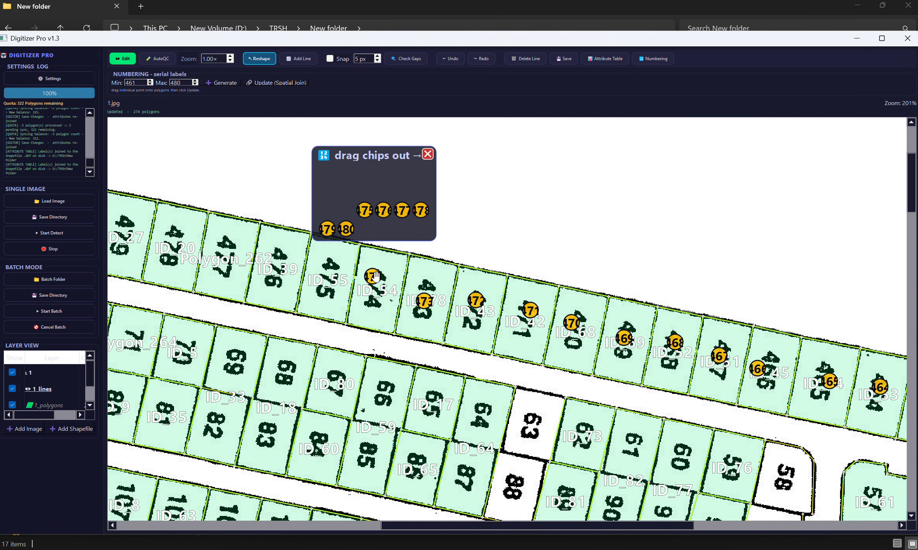
left_click_drag(366, 212, 329, 274)
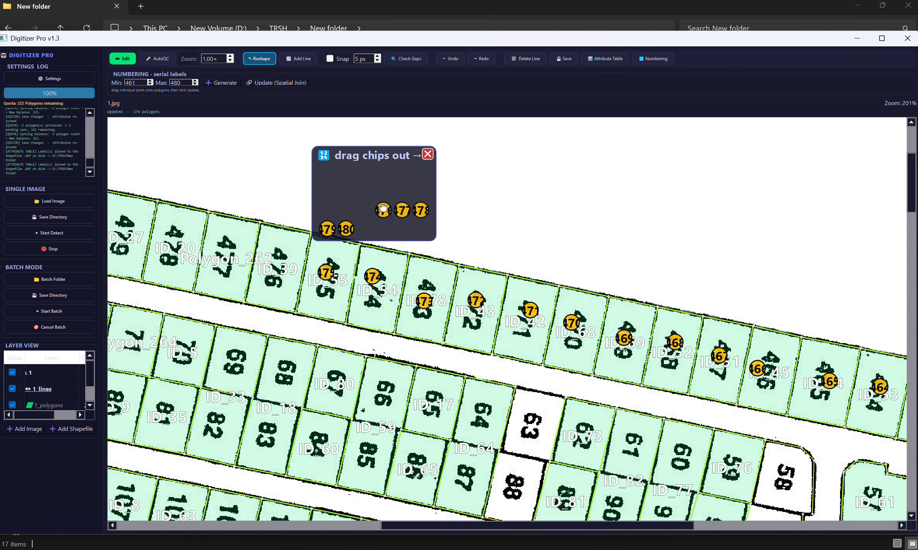
left_click_drag(383, 210, 286, 259)
left_click_drag(543, 204, 686, 229)
left_click_drag(516, 188, 391, 159)
left_click_drag(420, 207, 374, 284)
left_click_drag(442, 204, 324, 276)
Step: Place chips 479 and 480 on their matching parcels and close the empty chip box
left_click_drag(510, 195, 654, 220)
left_click_drag(526, 175, 437, 144)
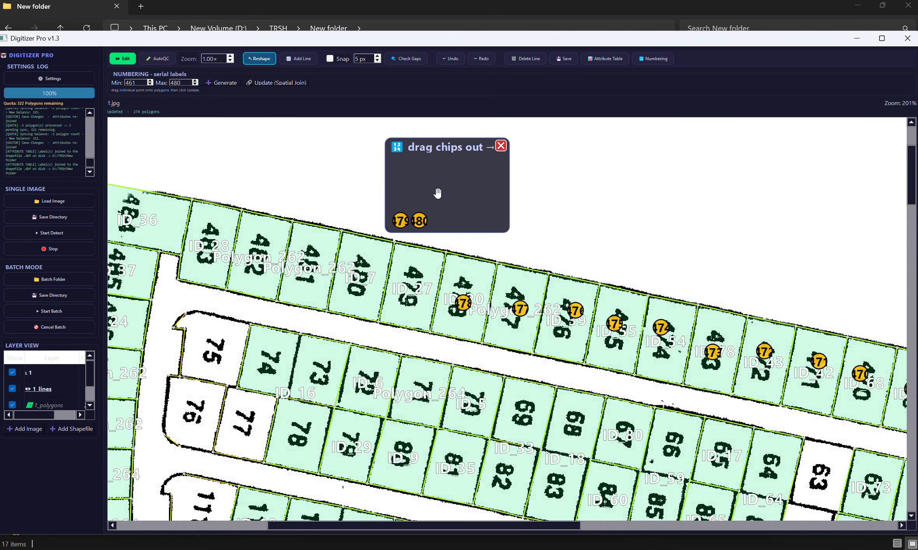
left_click_drag(404, 220, 406, 286)
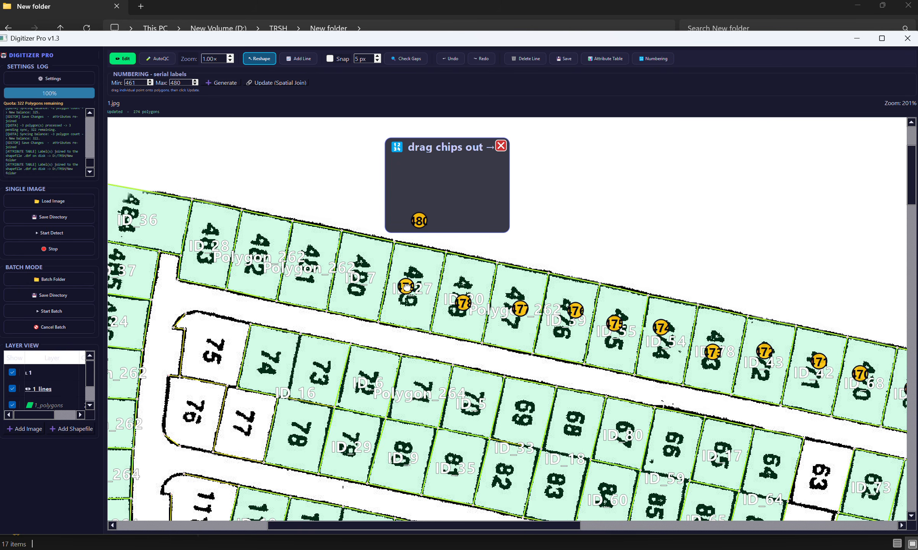
left_click_drag(419, 221, 369, 268)
scroll(466, 243, "down", 2)
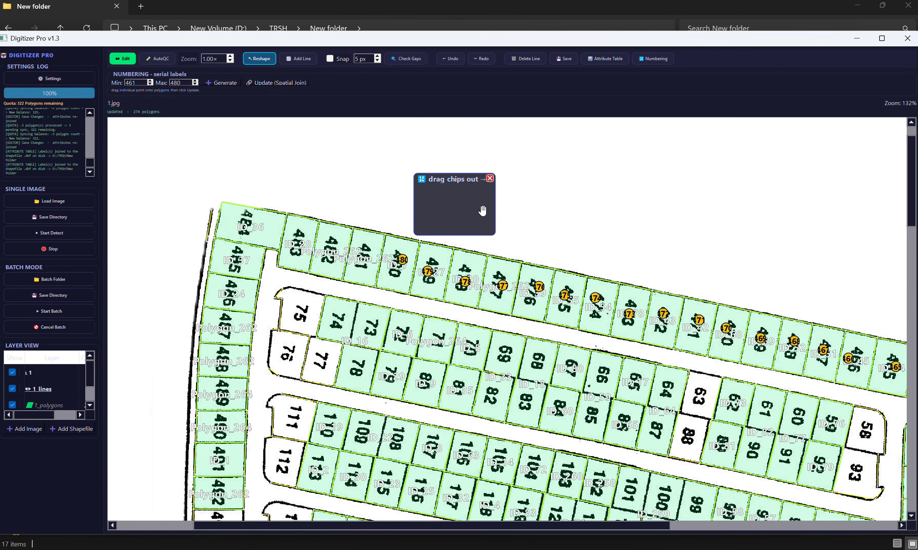
left_click(493, 168)
Step: Join the placed numbers 461 to 480 to their parcel polygons with the spatial join update
left_click_drag(696, 232, 468, 177)
scroll(467, 177, "down", 1)
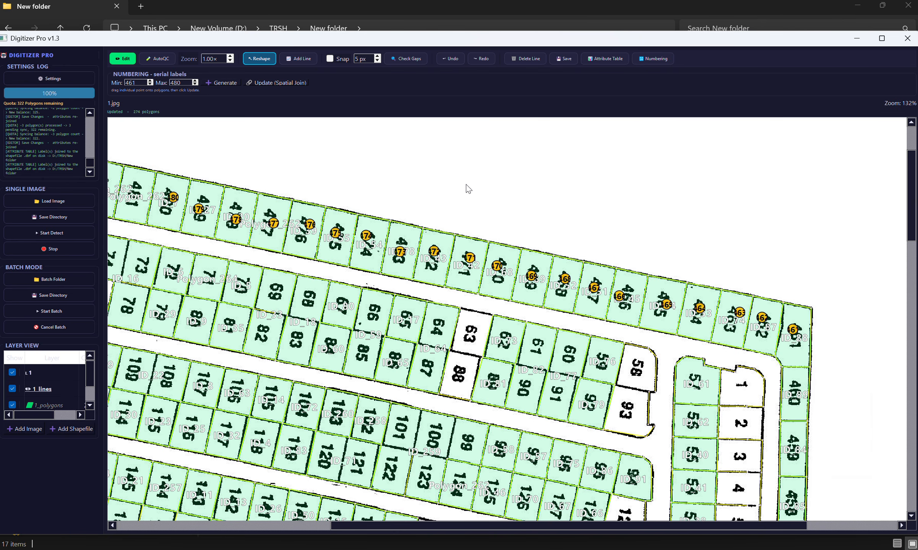
mouse_move(432, 191)
left_mouse_down()
mouse_move(595, 221)
mouse_move(535, 188)
mouse_move(442, 186)
left_mouse_up()
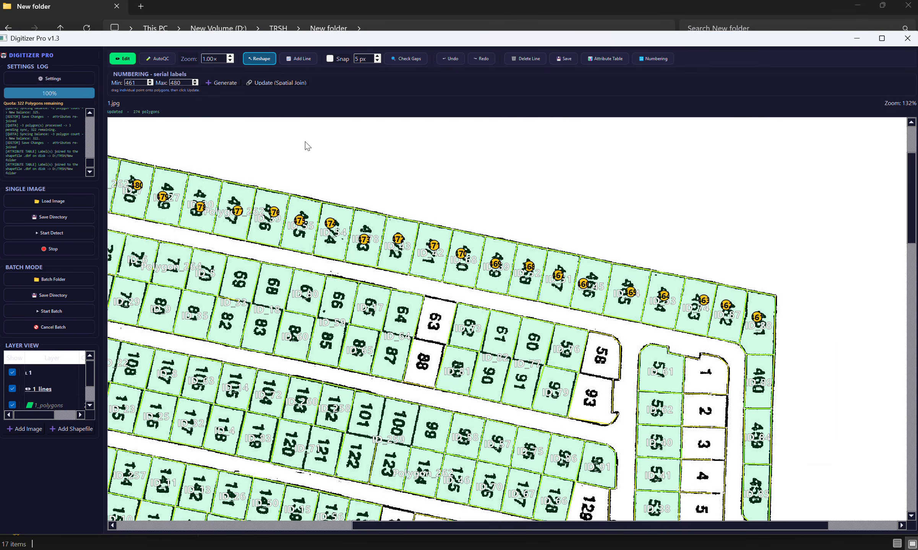
left_click(273, 83)
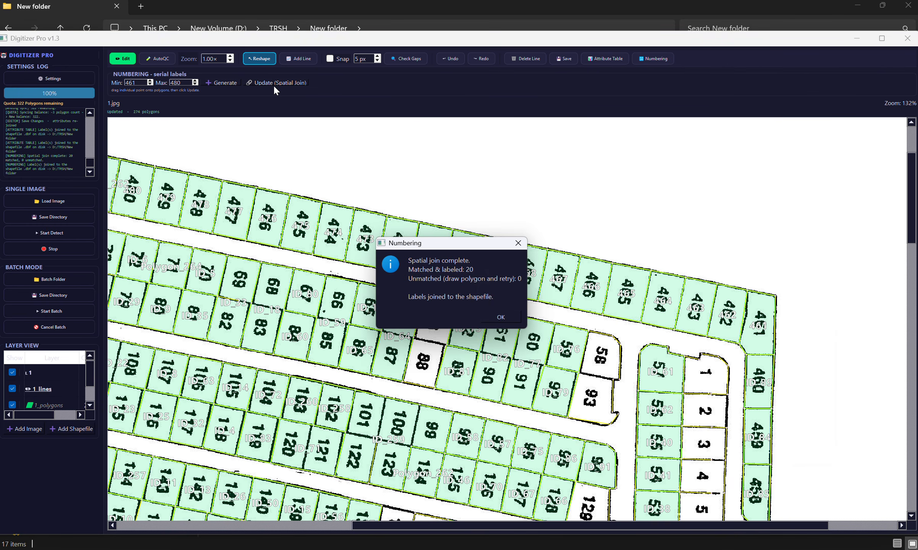
left_click(500, 317)
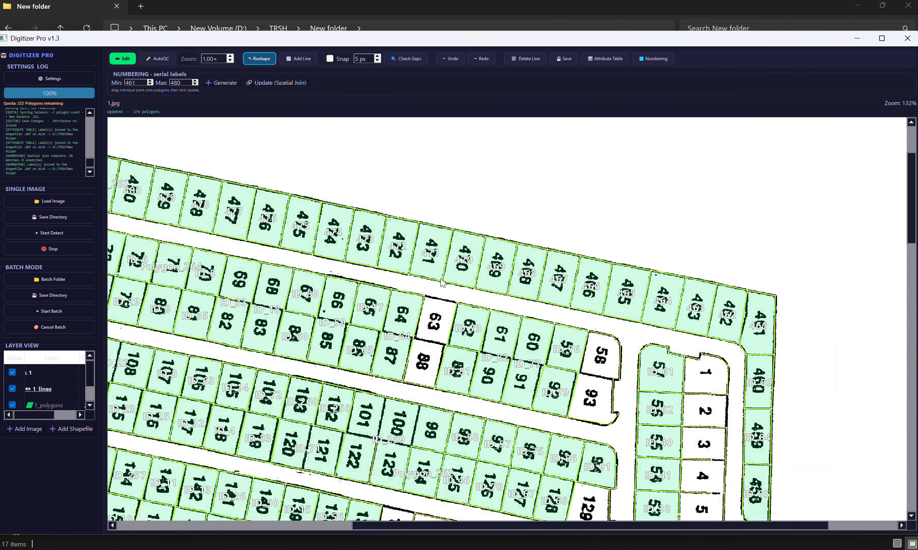
Step: Open and enlarge the attribute table, and examine the feature labels down to the rows around FID 251
left_click_drag(682, 229, 567, 182)
left_click(611, 59)
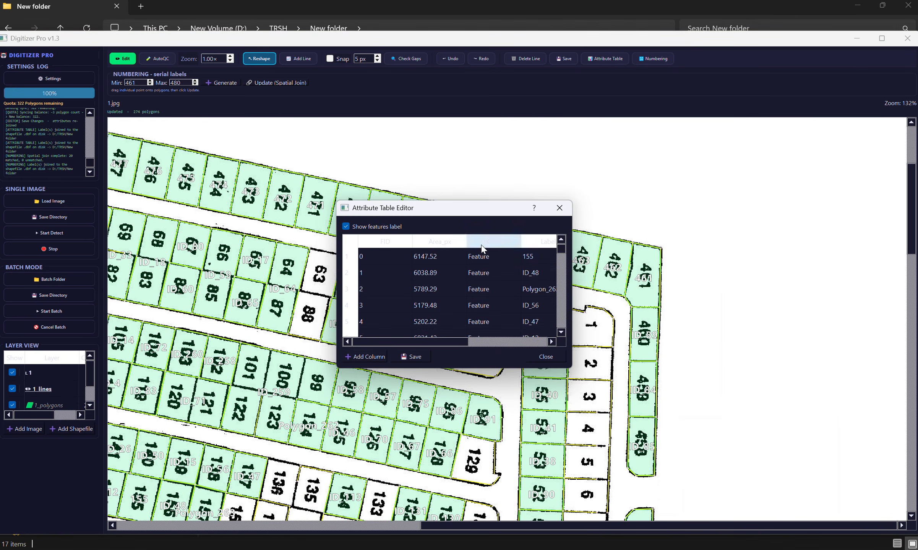
scroll(542, 270, "down", 2)
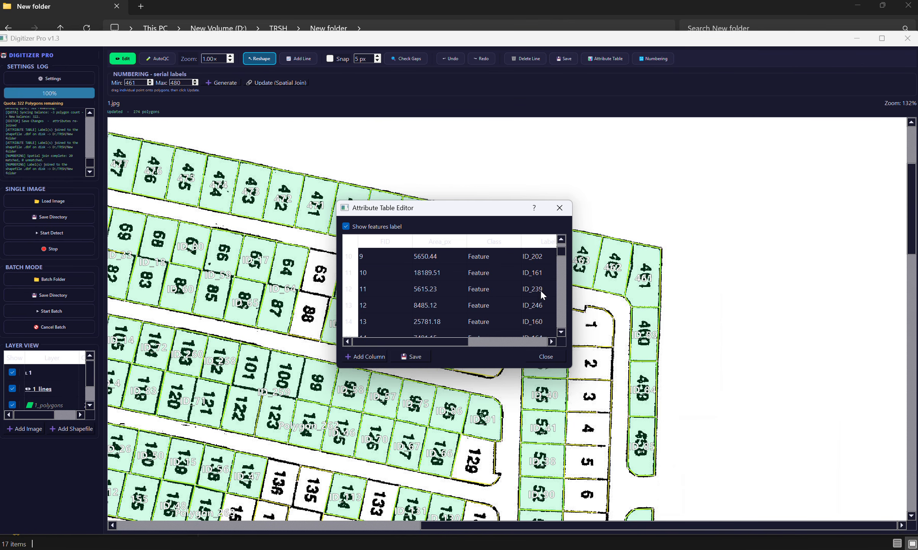
scroll(540, 288, "up", 2)
left_click_drag(502, 210, 343, 166)
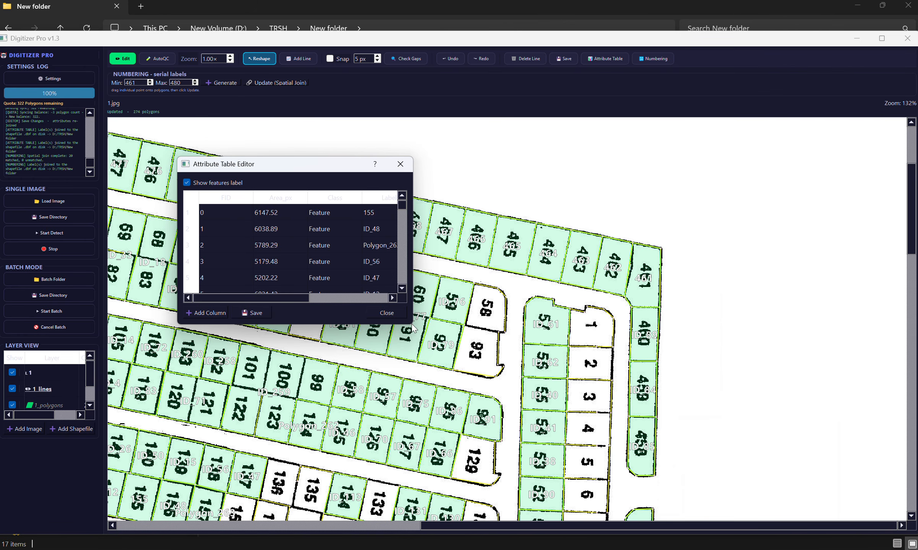
left_click_drag(412, 323, 654, 322)
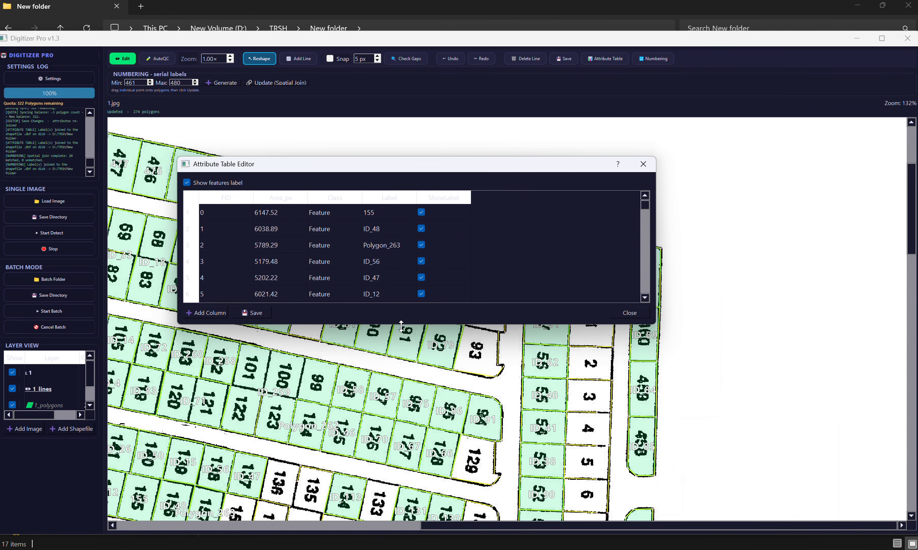
left_click_drag(401, 326, 400, 443)
scroll(369, 316, "down", 20)
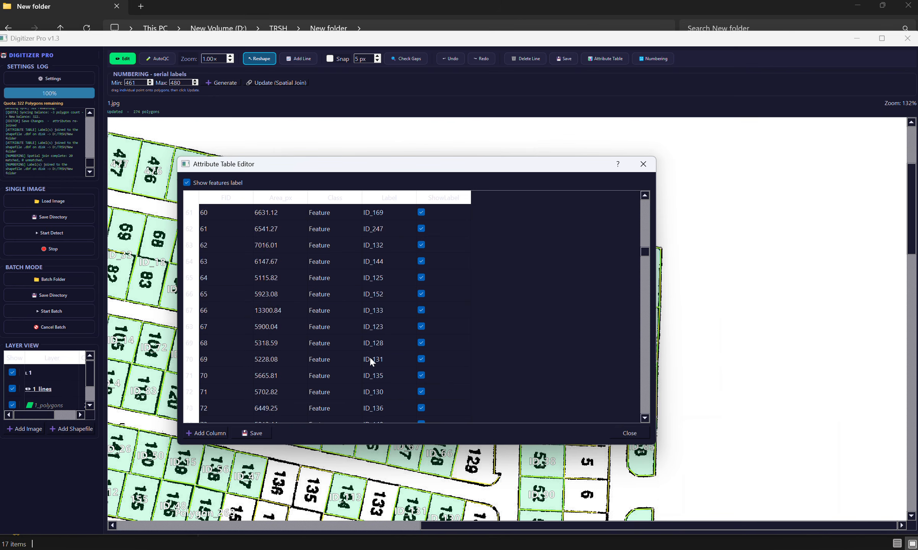
scroll(369, 360, "down", 3)
left_click_drag(644, 205, 639, 403)
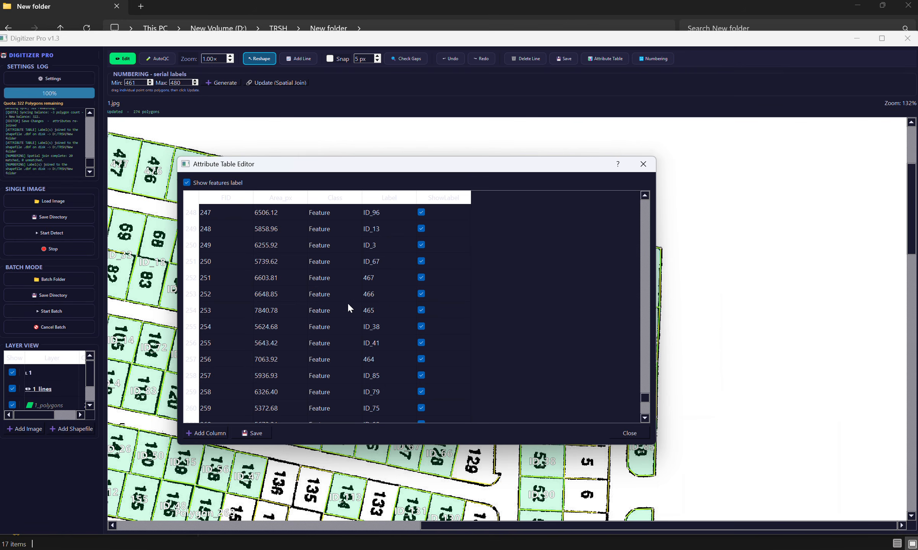
Step: Highlight parcel 467 on the map from its attribute table row, save the labels to the shapefile and close the table
double_click(376, 279)
left_click_drag(476, 164, 476, 205)
left_click_drag(588, 209, 676, 134)
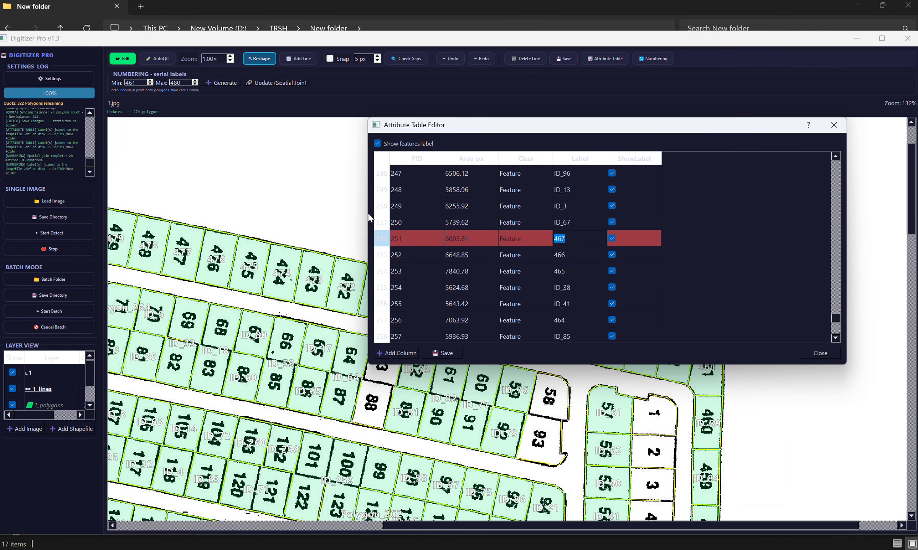
left_click_drag(368, 213, 650, 184)
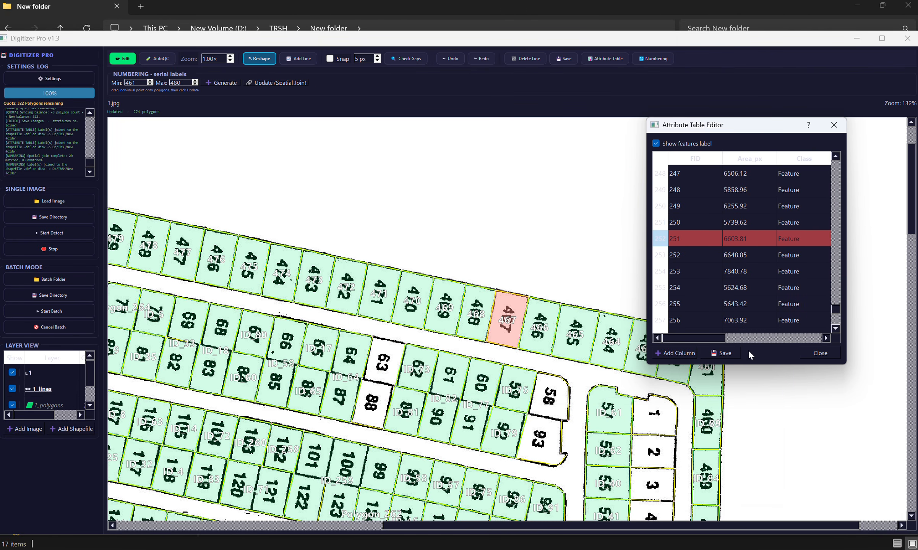
left_click(725, 353)
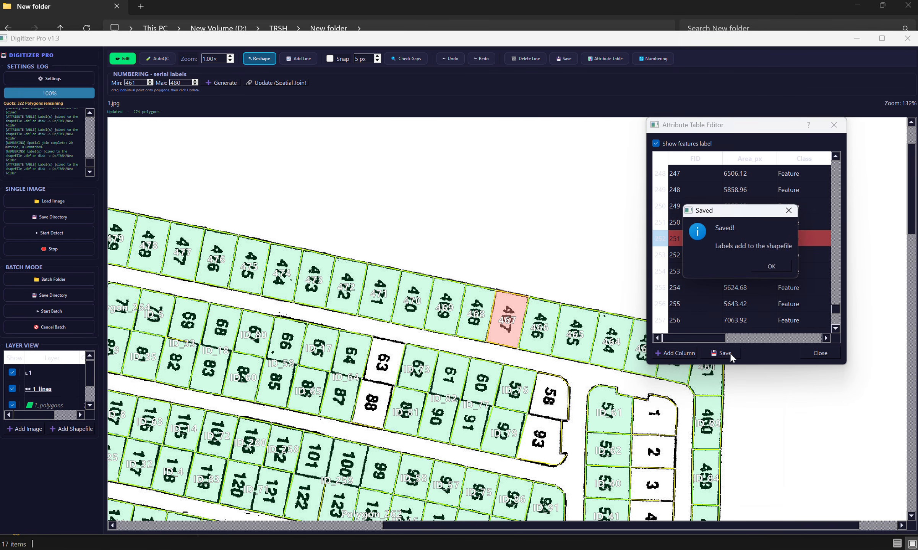
left_click(771, 266)
scroll(668, 207, "down", 3)
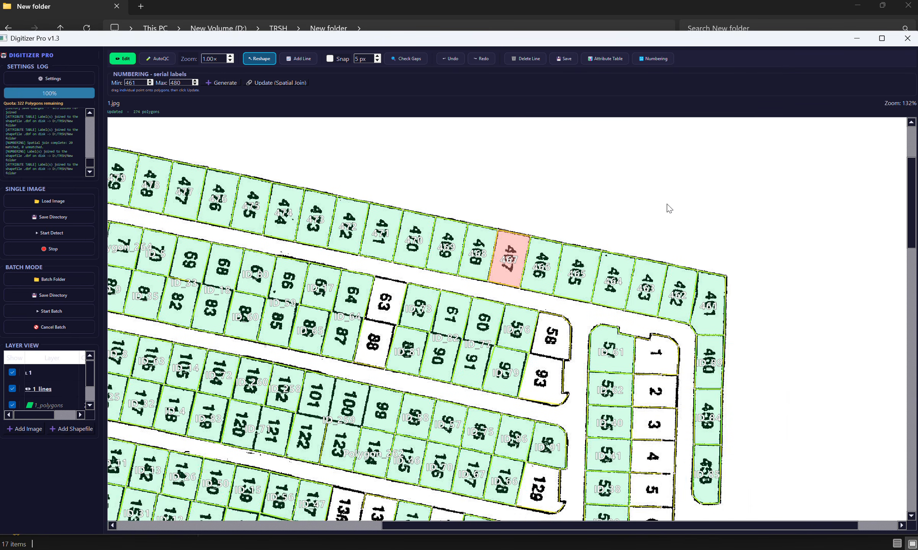
Step: Switch to the QGIS project and preview raster layers 2 and 3 one at a time, leaving both hidden
left_click_drag(595, 220, 685, 282)
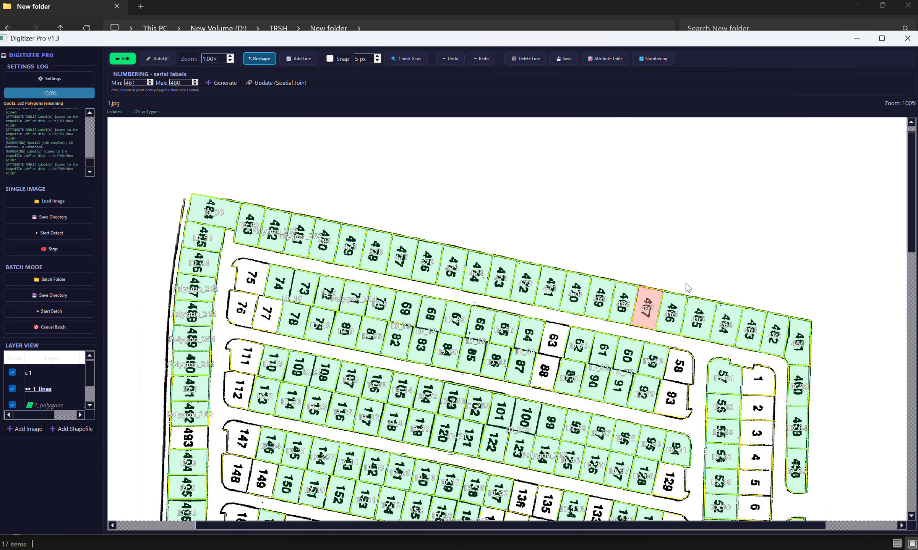
left_click_drag(624, 245, 458, 206)
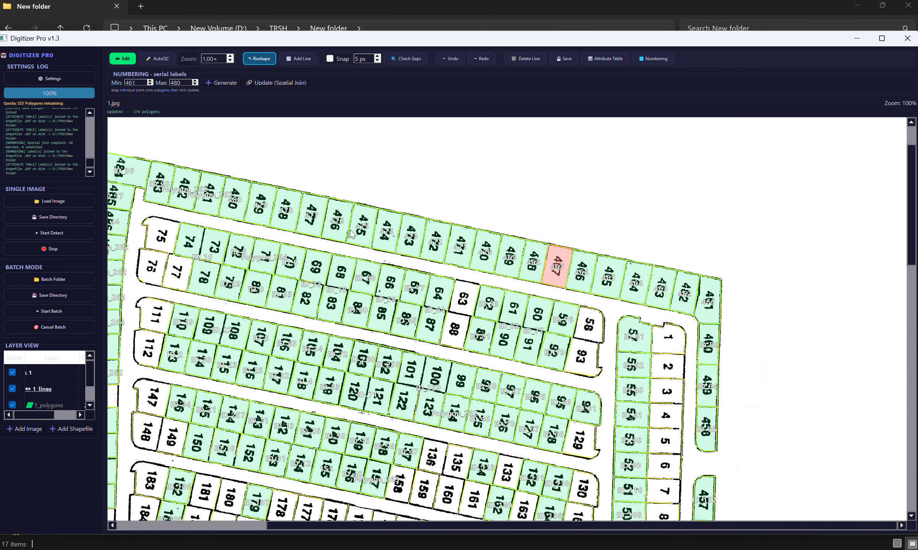
mouse_move(507, 549)
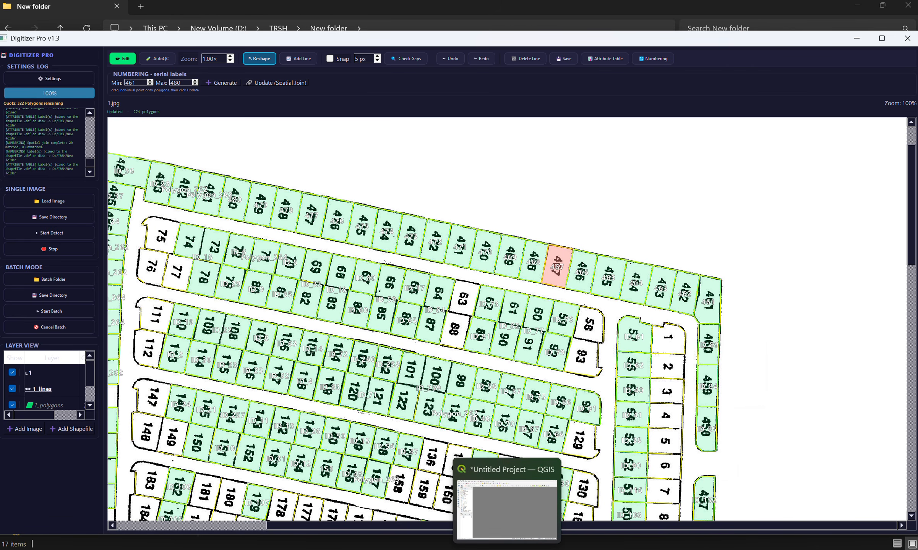
left_click(496, 478)
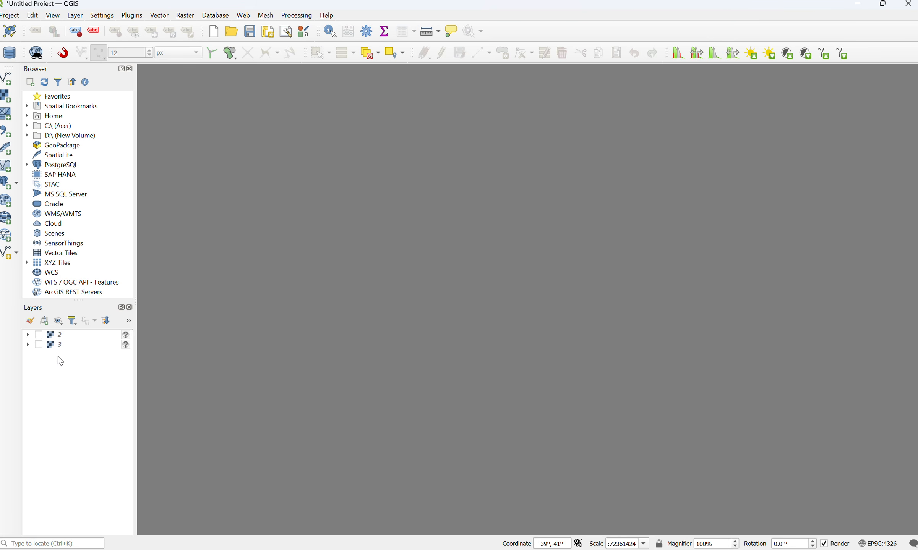
left_click(38, 335)
left_click(38, 335)
left_click(38, 345)
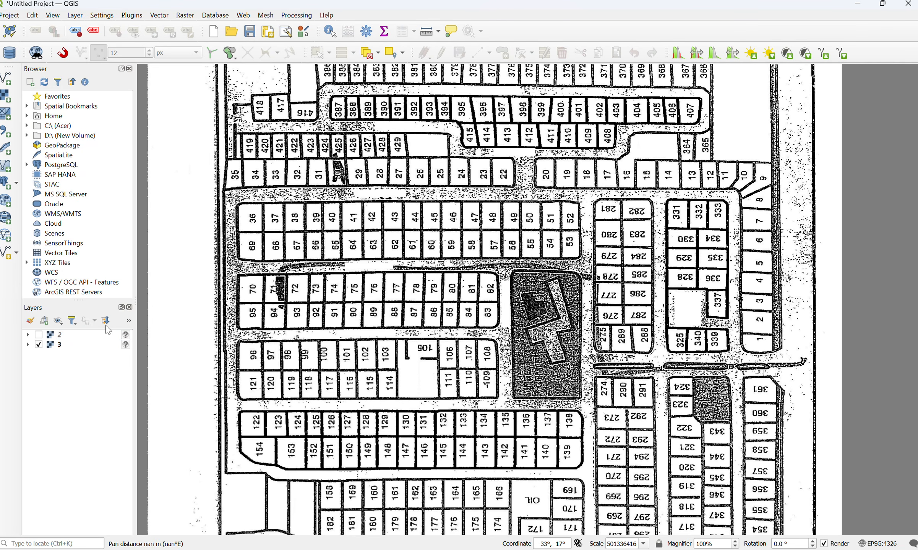
left_click(39, 345)
Step: Add the image 1.jpg from the TRSH New folder to the QGIS map and view the whole sheet
mouse_move(468, 451)
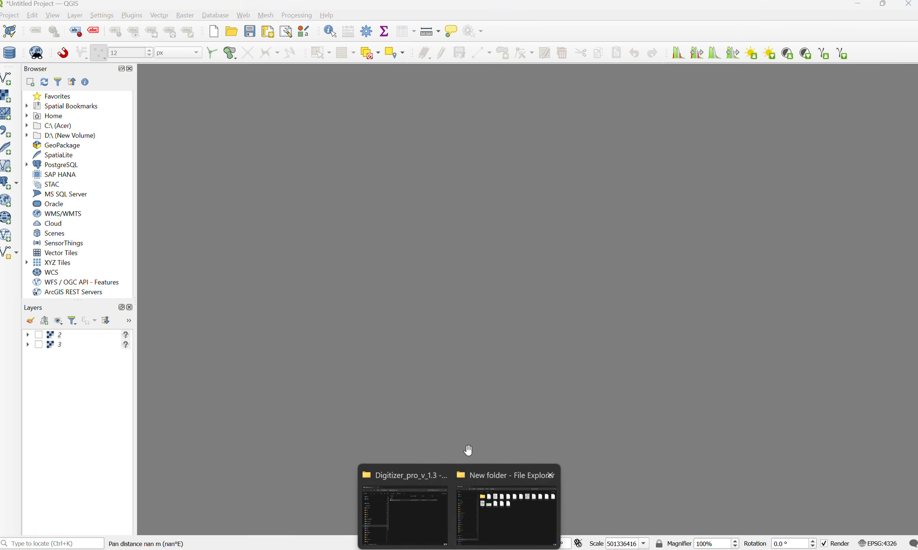
left_click(501, 524)
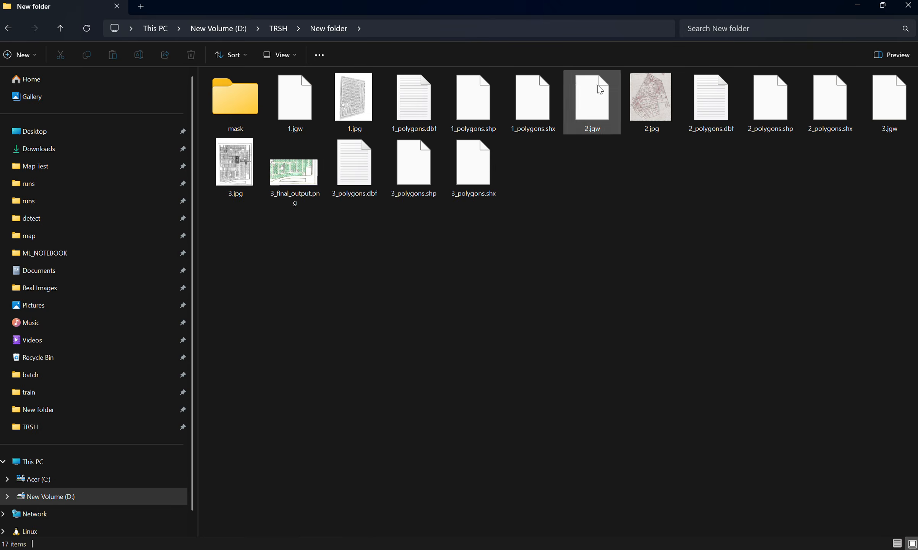
left_click_drag(353, 100, 521, 352)
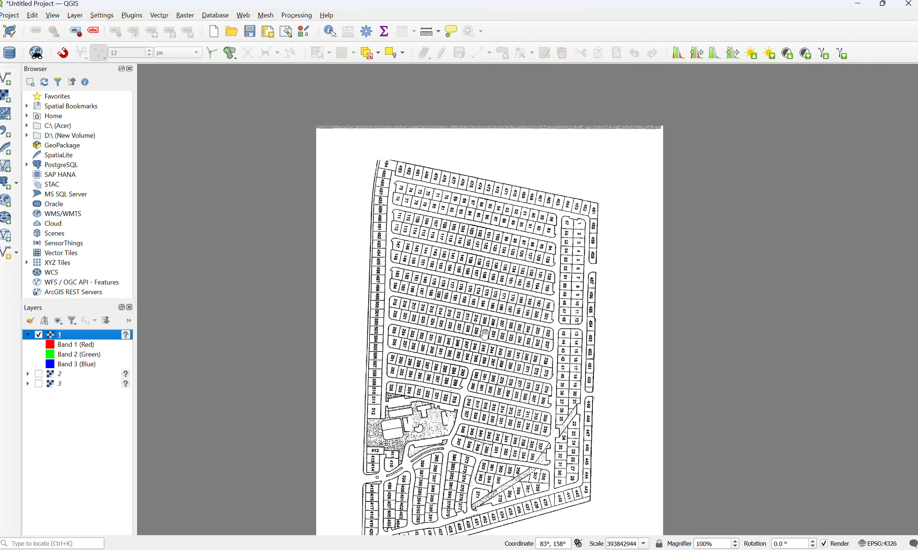
scroll(485, 338, "down", 3)
scroll(510, 388, "up", 3)
left_click_drag(490, 319, 543, 509)
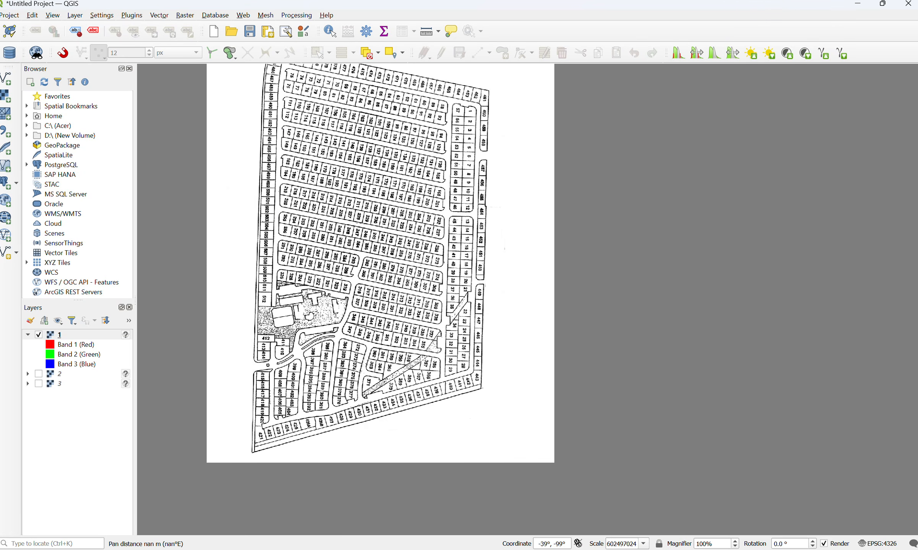
Step: Add the shapefile 1_polygons.shp from the same folder to the QGIS map over the scanned image
mouse_move(531, 545)
left_click(531, 504)
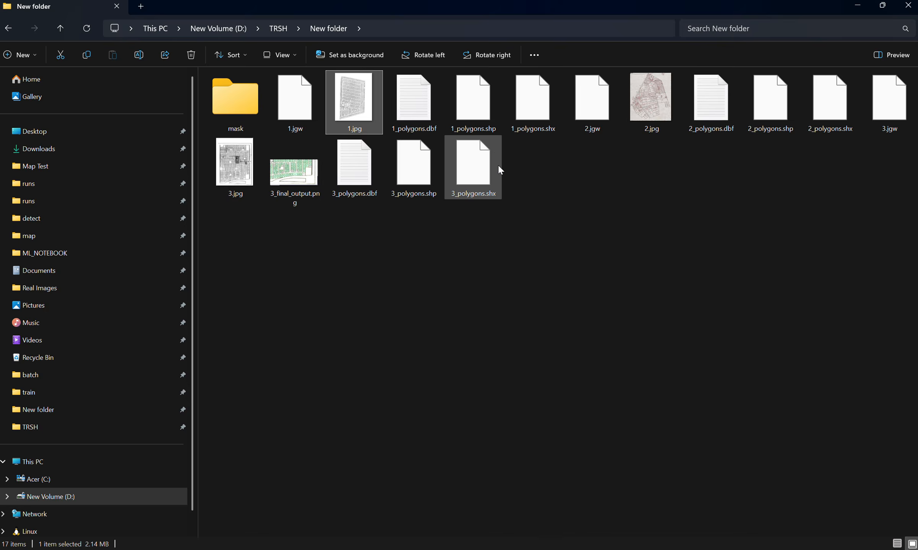
left_click(473, 102)
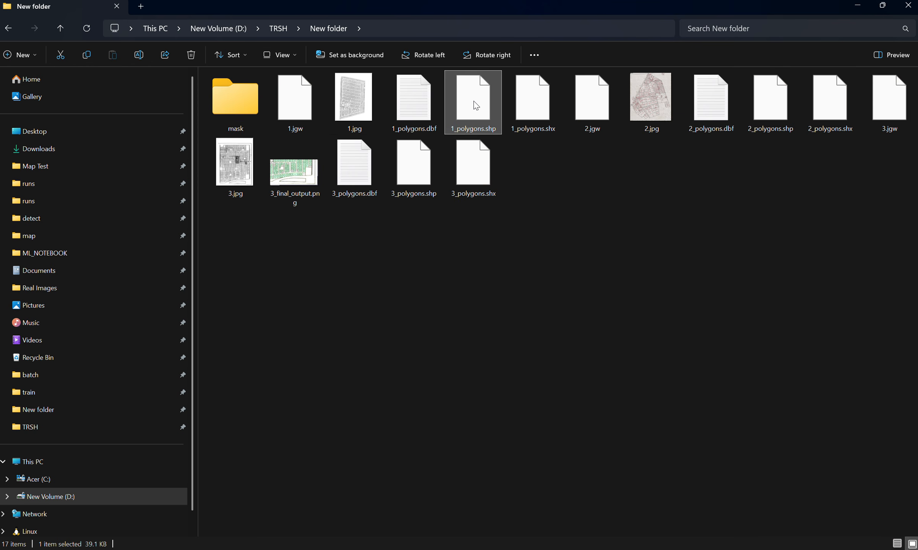
left_click_drag(473, 102, 624, 338)
scroll(498, 191, "up", 6)
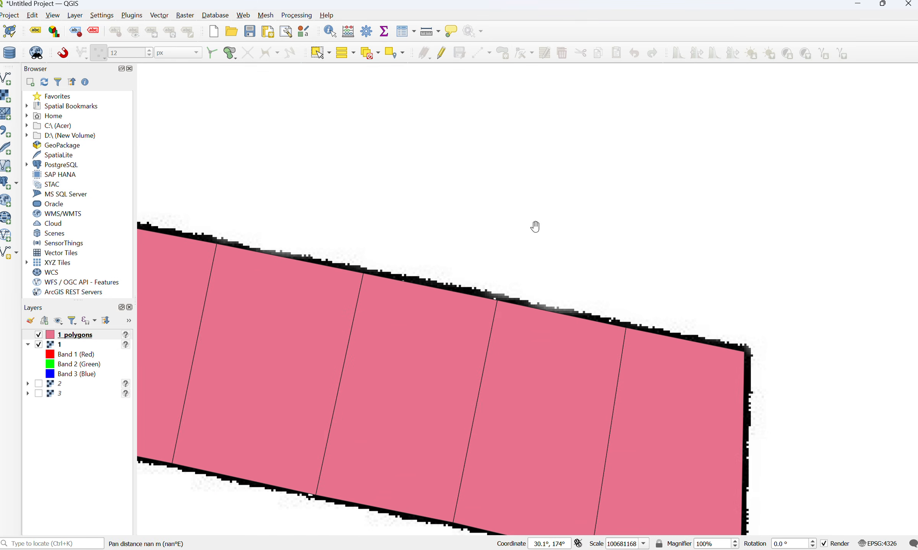
scroll(535, 227, "down", 5)
scroll(366, 217, "up", 3)
Step: Turn on single labels for the 1_polygons layer using the Label field and apply them
right_click(101, 335)
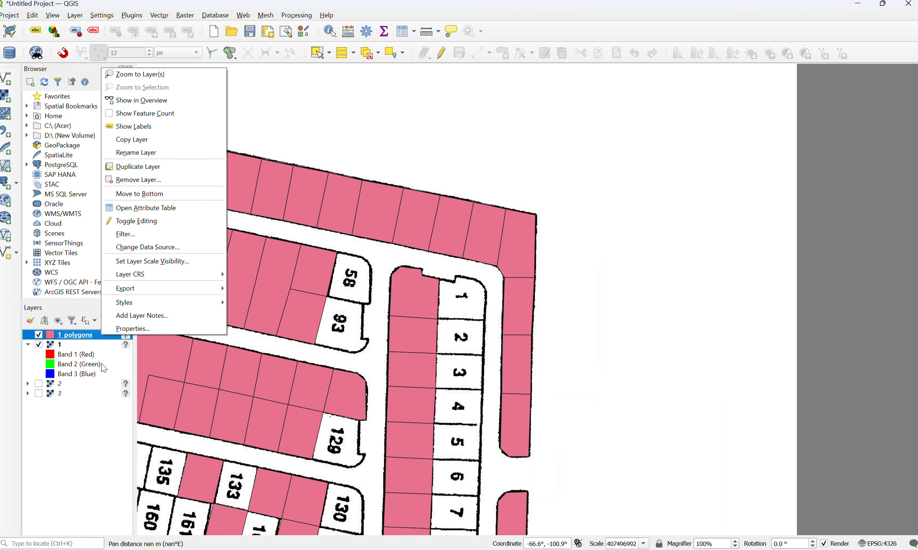
left_click(116, 329)
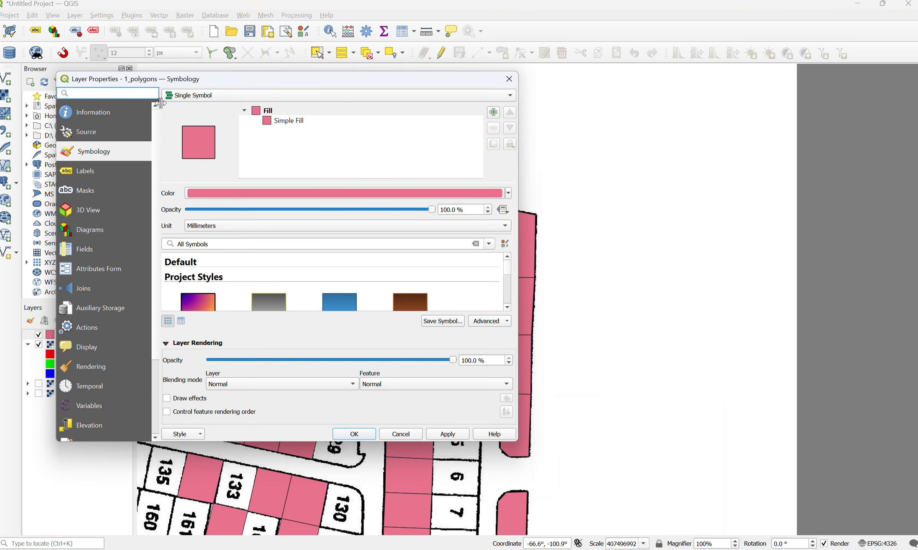
left_click(109, 131)
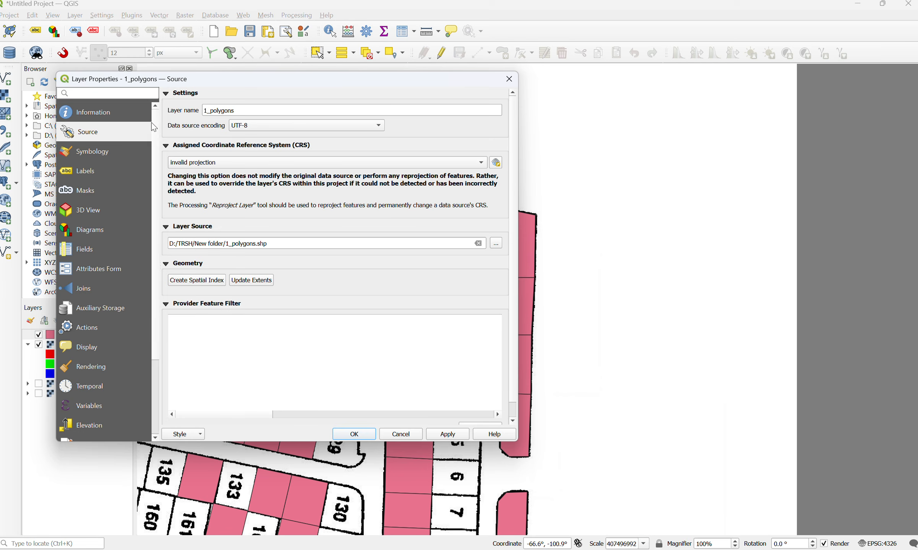
left_click(110, 170)
left_click(476, 96)
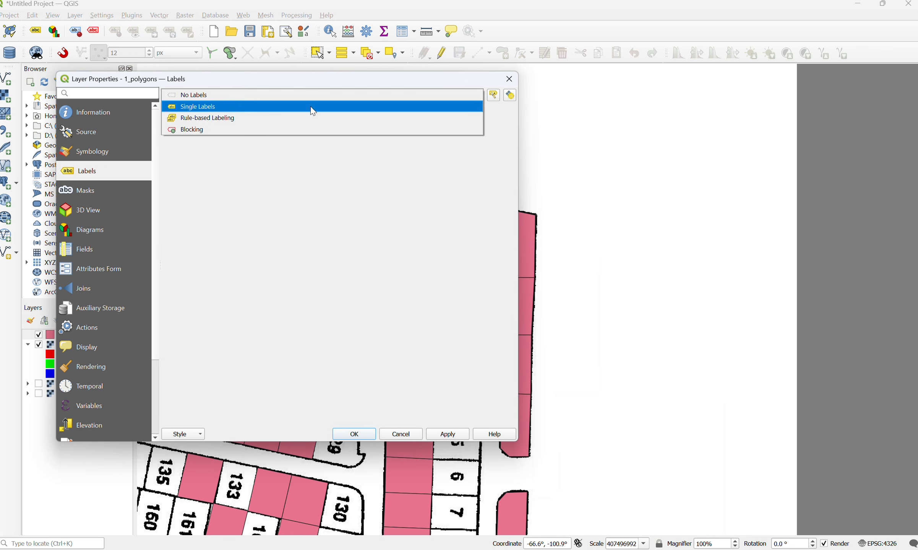
left_click(313, 111)
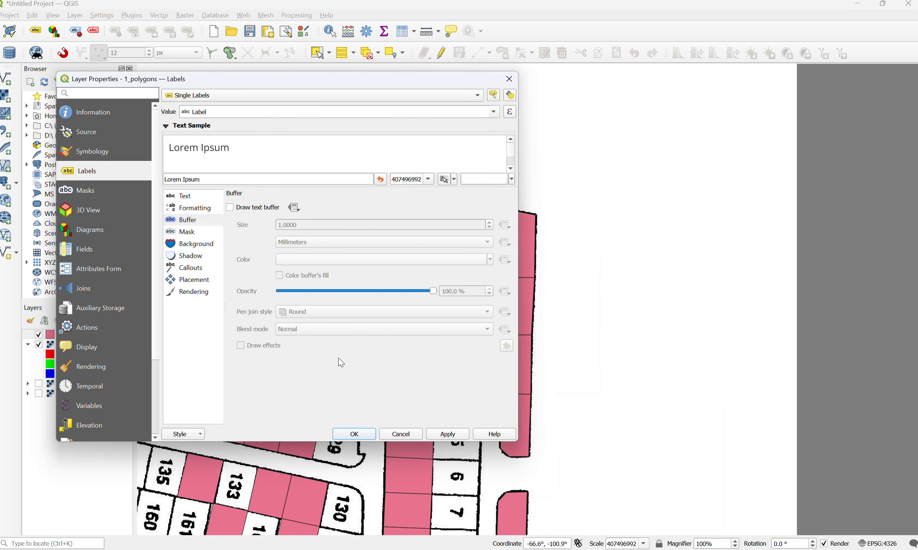
left_click(458, 436)
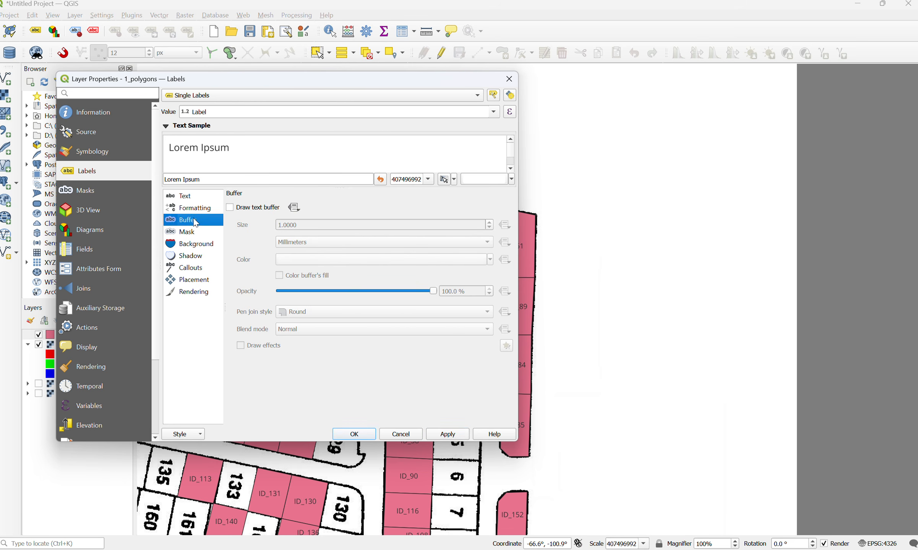
Step: Enable a text buffer for the 1_polygons labels, apply it and close the layer properties
left_click(229, 207)
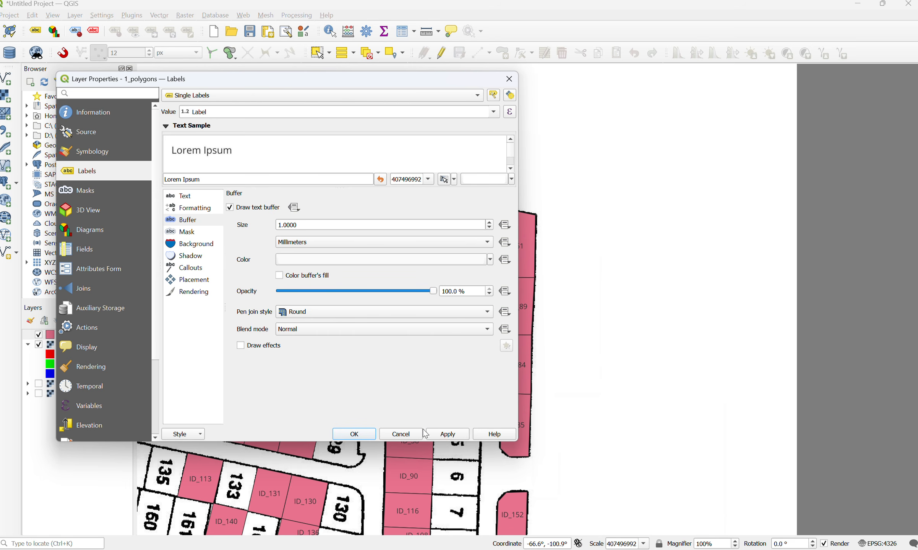
left_click(446, 435)
left_click(369, 434)
Step: Examine the joined number labels along the northern row of parcels against the surrounding ID labels
left_click_drag(519, 245, 693, 267)
scroll(593, 267, "up", 2)
scroll(686, 269, "down", 2)
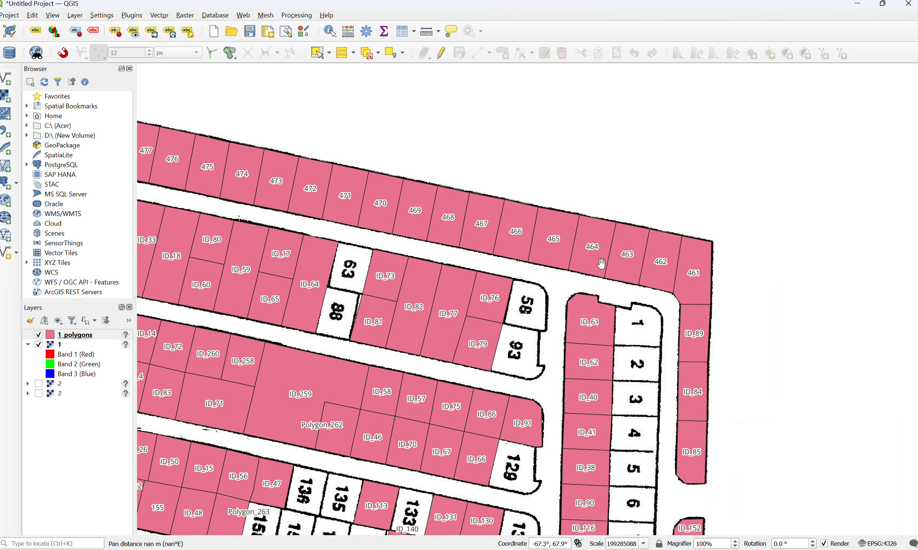
left_click_drag(600, 255, 774, 314)
left_click_drag(382, 244, 299, 176)
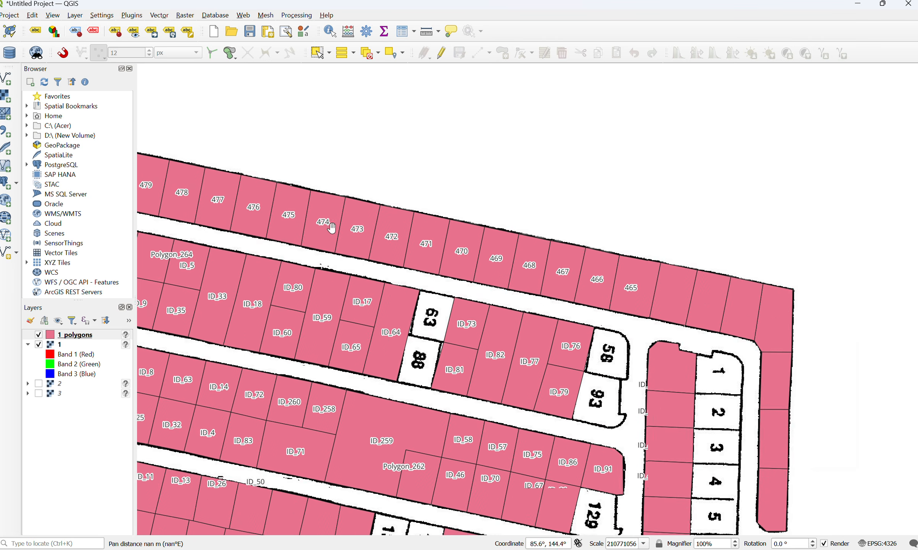
left_click_drag(402, 251, 280, 251)
left_click_drag(337, 240, 457, 279)
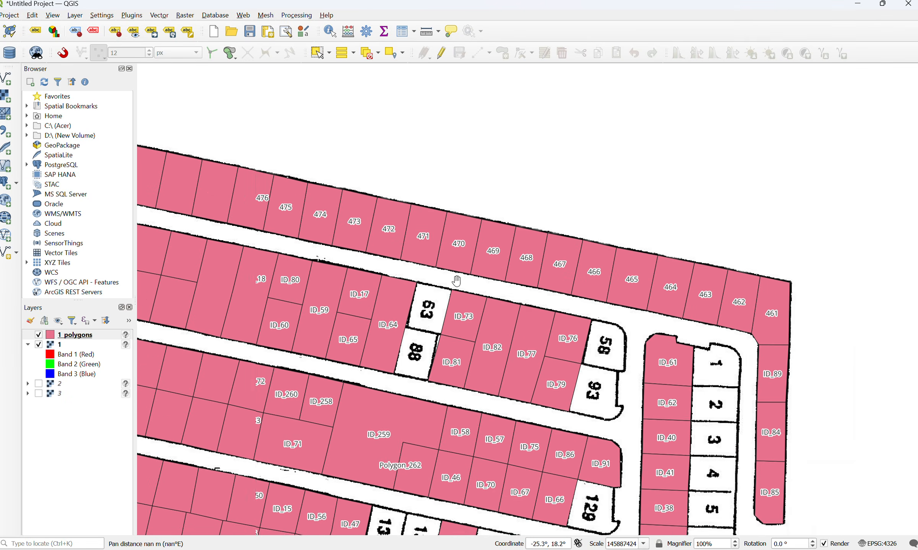
mouse_move(372, 255)
left_mouse_down()
mouse_move(594, 310)
mouse_move(356, 248)
left_mouse_up()
left_click_drag(485, 271, 376, 233)
scroll(428, 265, "down", 2)
left_click_drag(531, 265, 622, 238)
scroll(622, 237, "up", 3)
left_click_drag(427, 222, 600, 232)
scroll(600, 232, "down", 4)
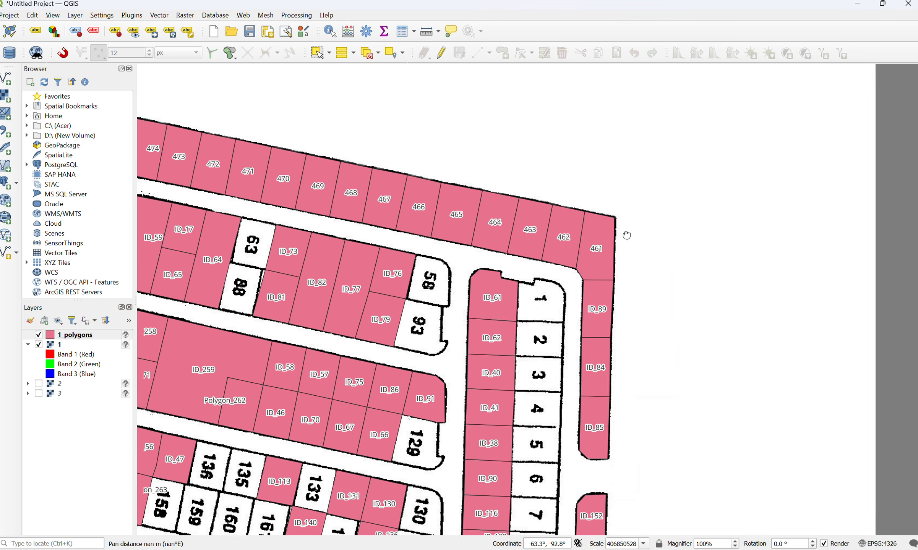
Step: Examine the polygon coverage and ID labels across the central and southern parcel blocks
scroll(472, 271, "up", 2)
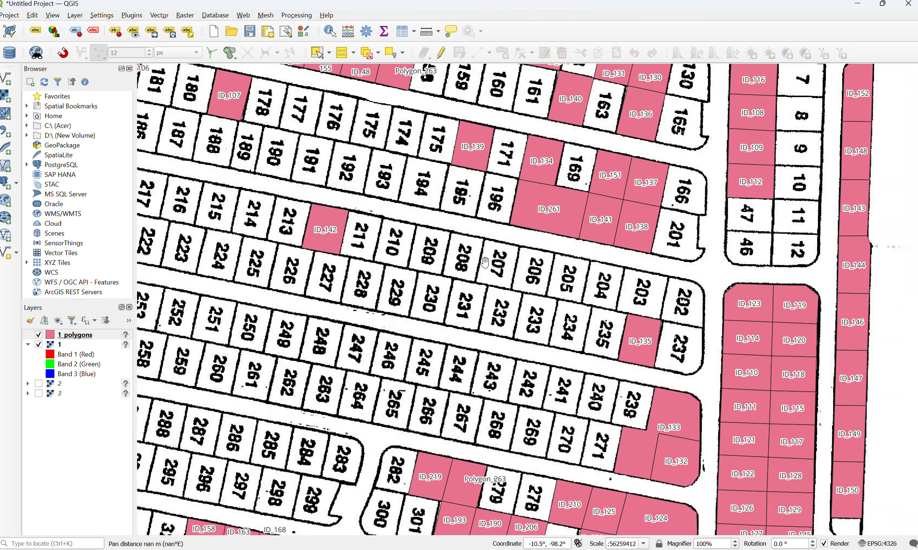
left_click_drag(495, 250, 399, 323)
scroll(531, 318, "down", 1)
left_click_drag(324, 283, 425, 250)
Step: Switch back to Digitizer Pro and toggle the visibility of layers 1, 1_lines and 1_polygons to compare them, leaving all shown
mouse_move(509, 549)
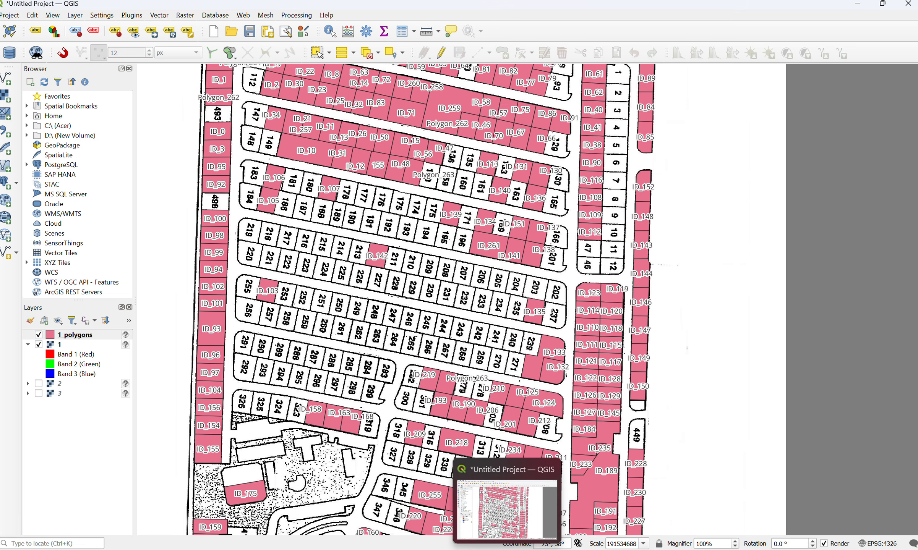
left_click(594, 518)
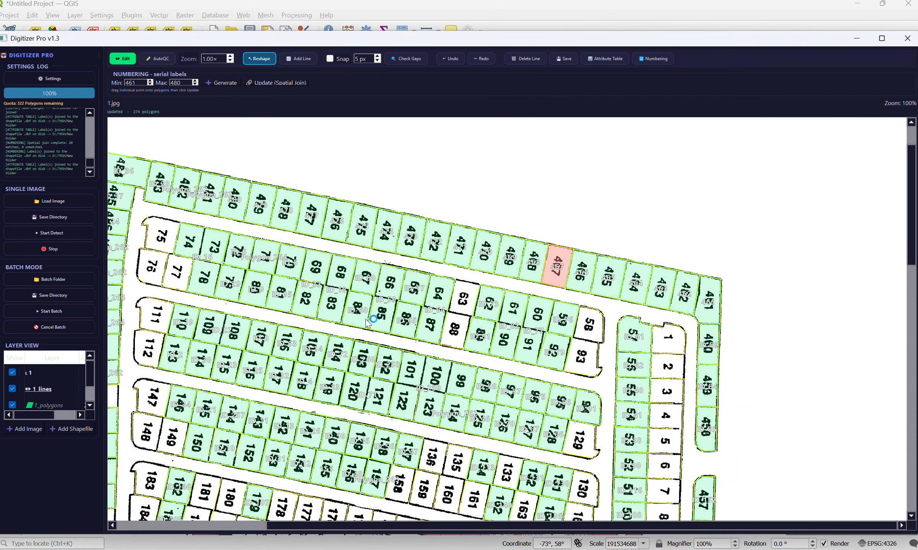
left_click_drag(305, 336, 453, 246)
scroll(337, 318, "down", 3)
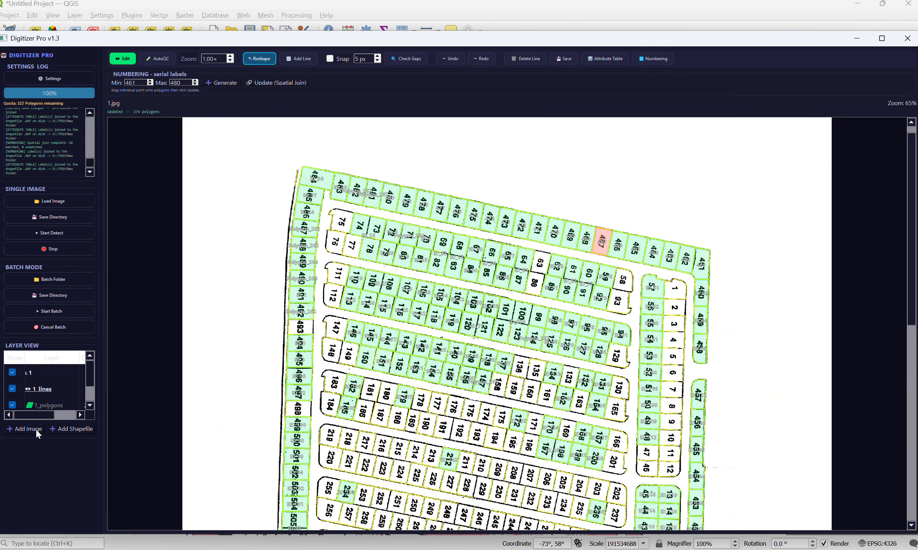
left_click(11, 372)
left_click(11, 374)
left_click(12, 374)
left_click(13, 390)
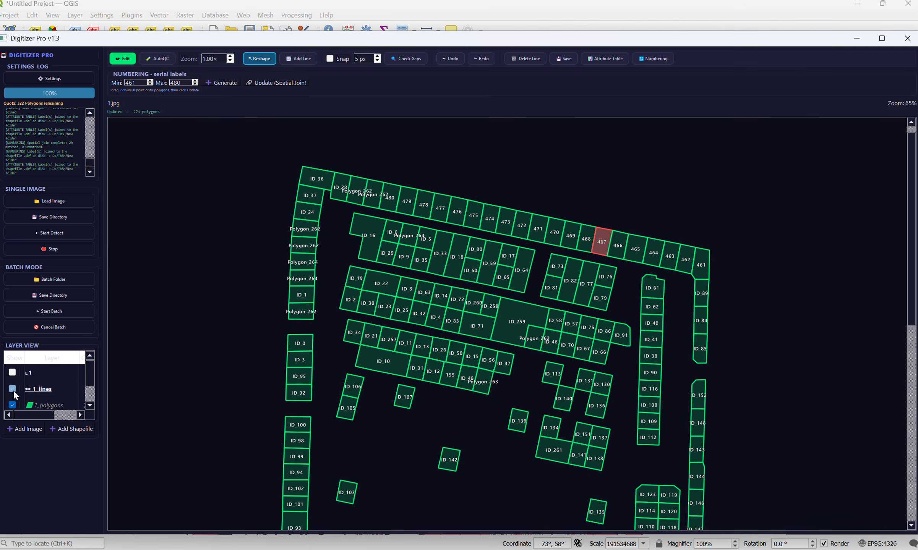
left_click(12, 389)
left_click(12, 404)
left_click(12, 405)
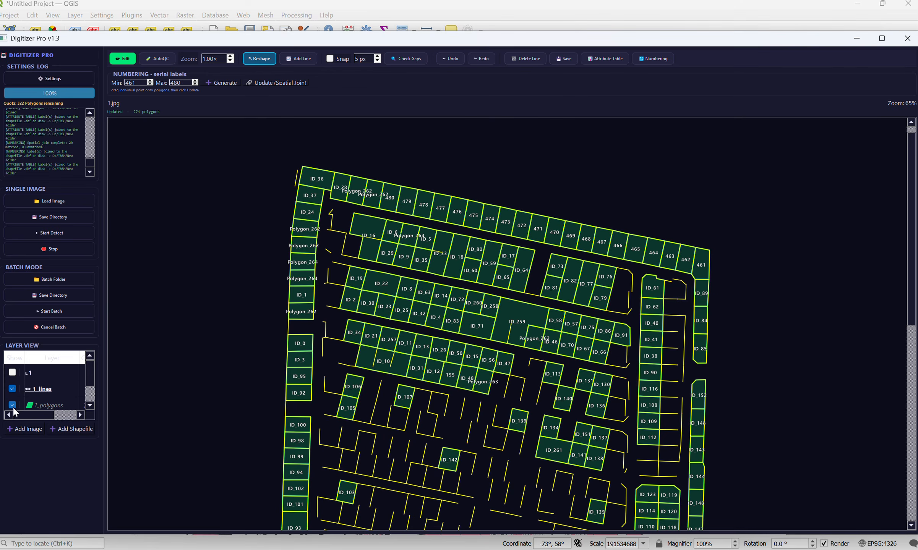
left_click(12, 404)
left_click(12, 388)
left_click(12, 372)
left_click(12, 388)
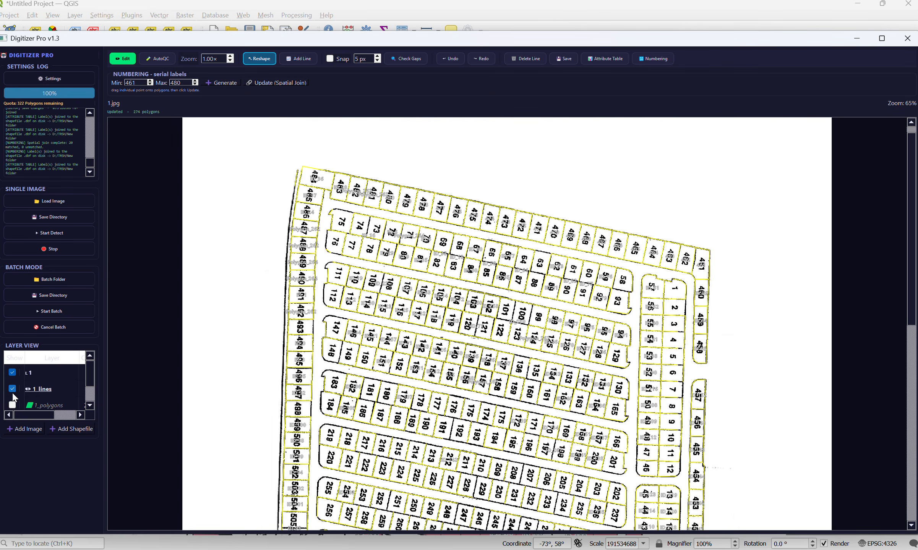
left_click(13, 404)
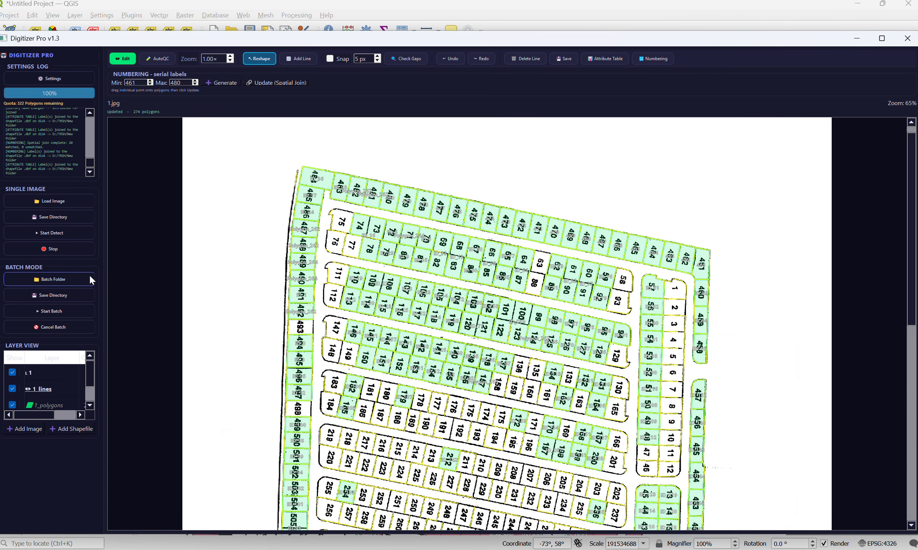
Step: Load the image 2.jpg from New folder inside TRSH
scroll(263, 243, "down", 2)
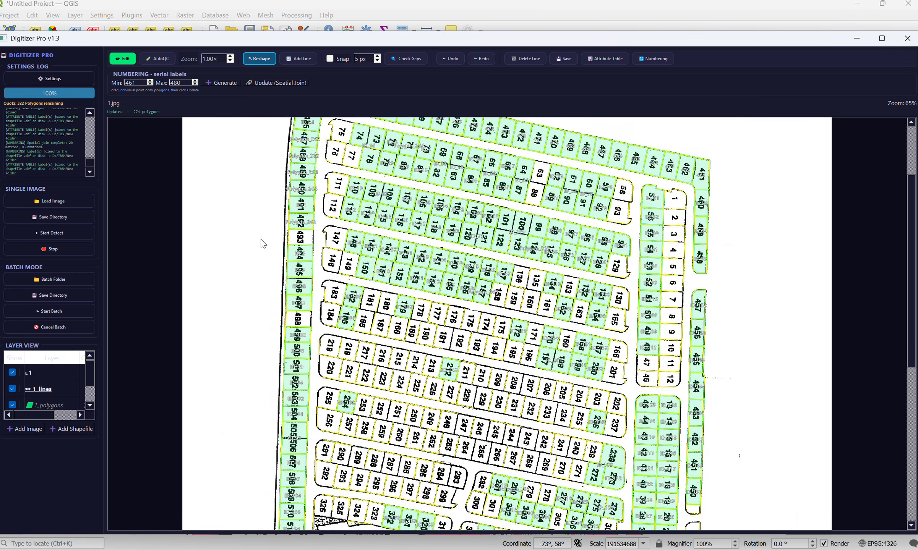
scroll(263, 244, "up", 2)
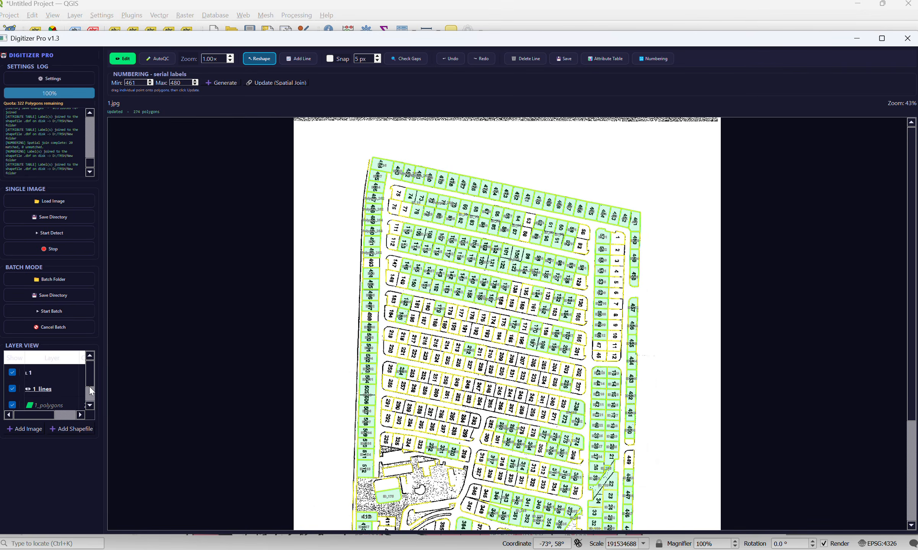
left_click(29, 428)
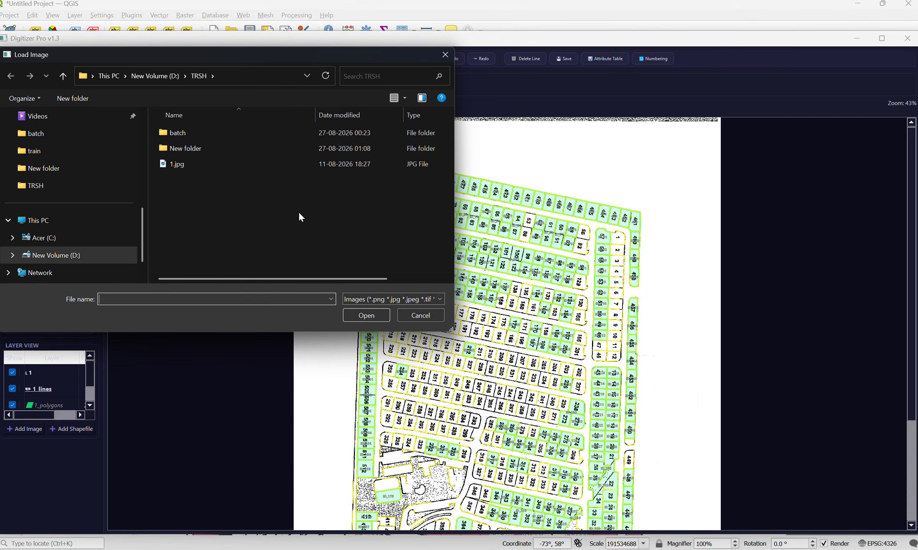
double_click(208, 150)
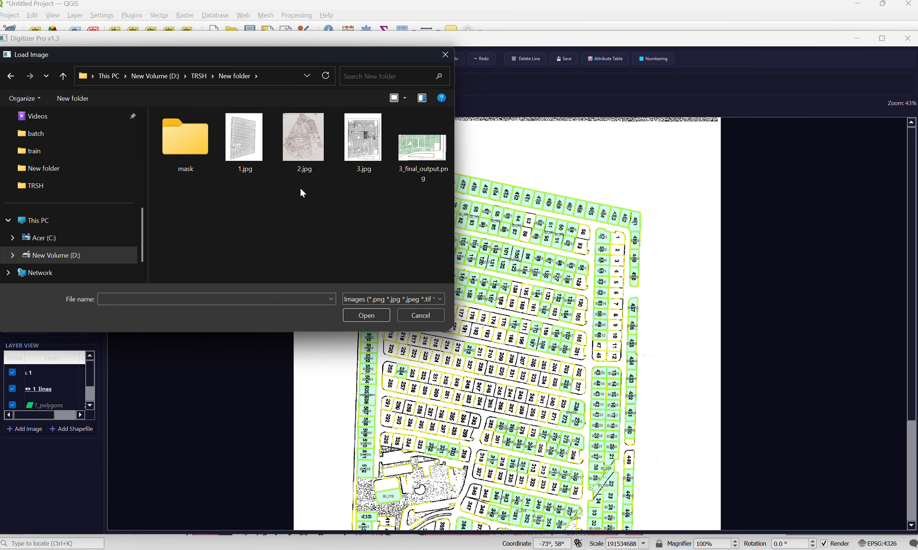
left_click(306, 151)
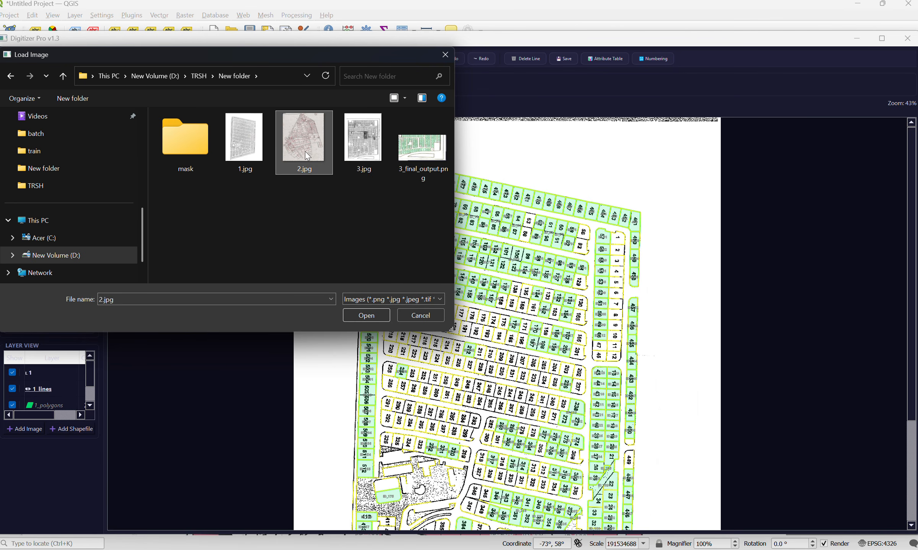
left_click(367, 316)
Step: Add the existing polygon shapefile 2_polygons.shp over the 2.jpg map
left_click(86, 426)
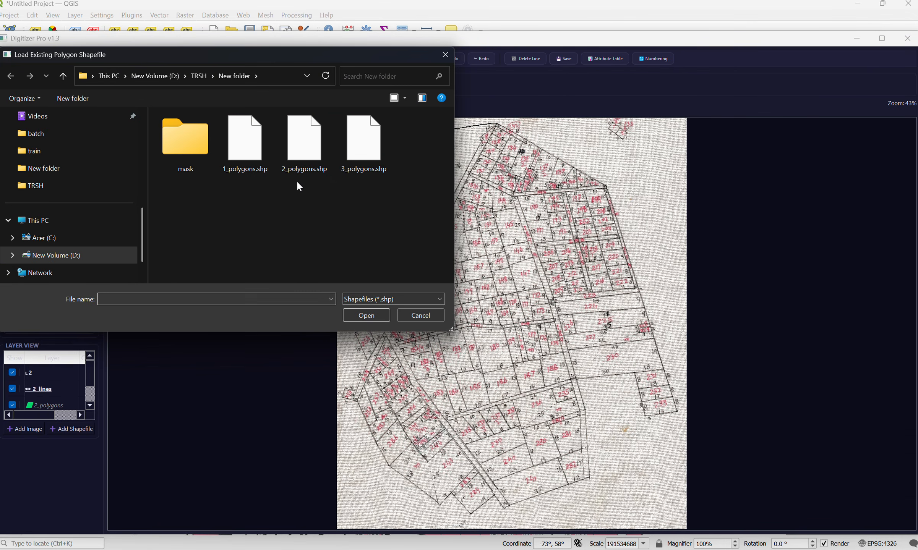
left_click(304, 149)
left_click(366, 315)
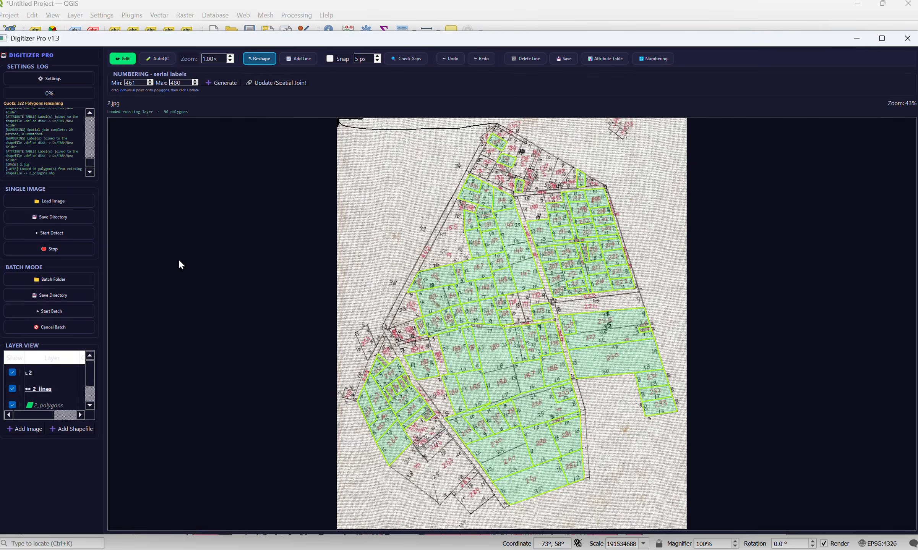
Step: Examine the polygon coverage of 2.jpg around parcels 190 to 204 for parcels without a polygon
scroll(551, 309, "up", 5)
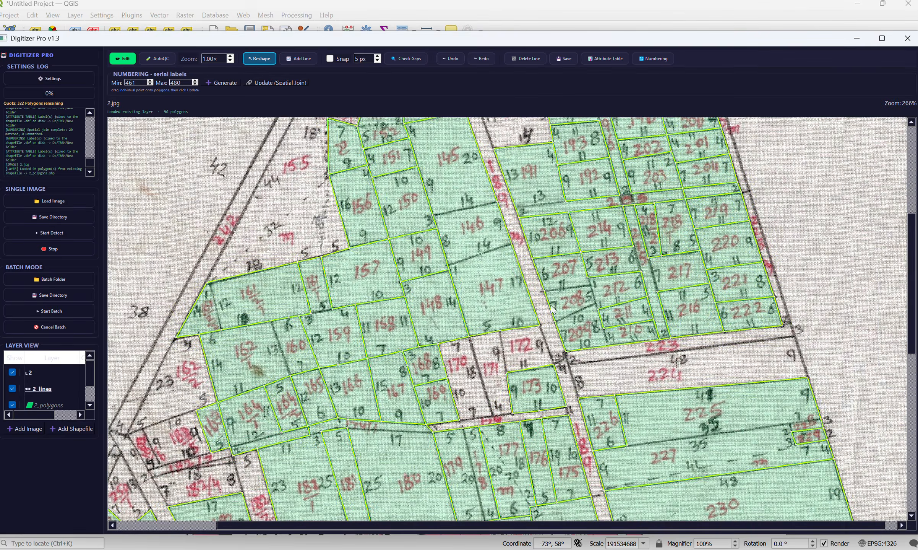
left_click_drag(768, 224, 785, 451)
scroll(543, 186, "up", 3)
left_click_drag(536, 280, 381, 218)
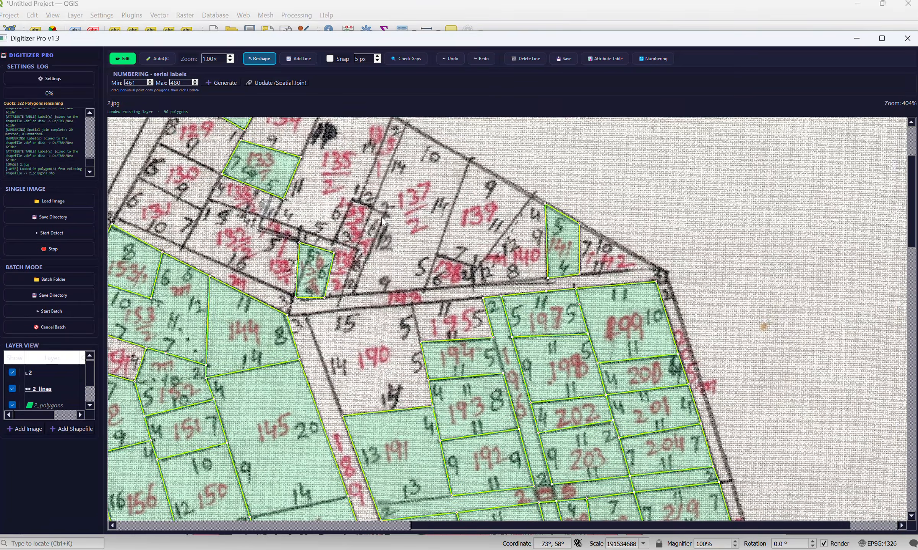
left_click_drag(348, 348, 410, 374)
left_click_drag(506, 289, 407, 210)
left_click_drag(412, 310, 390, 223)
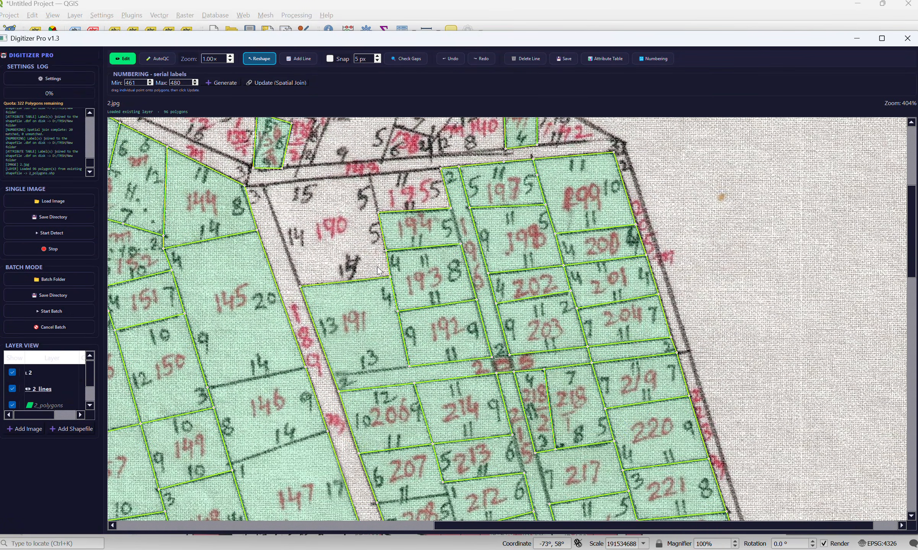
left_click_drag(377, 268, 362, 211)
left_click_drag(314, 167, 352, 212)
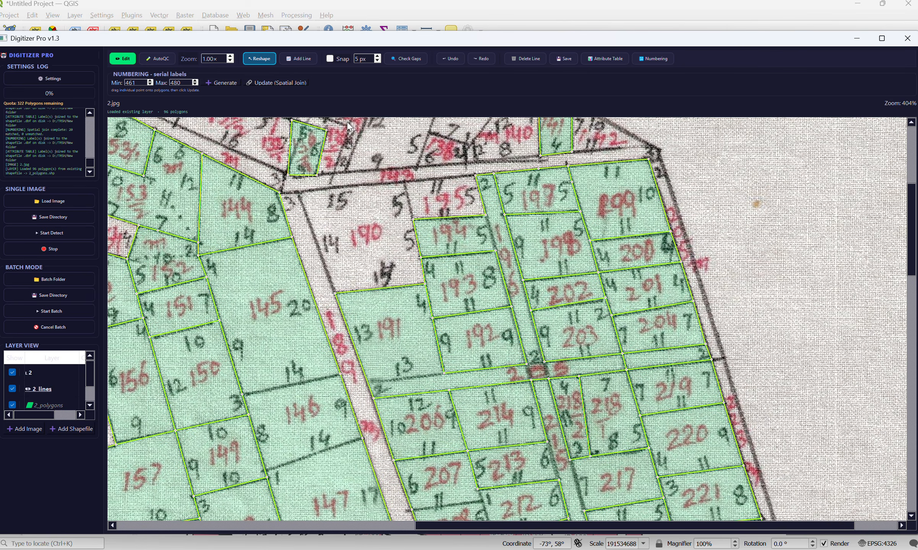
Step: With snapping enabled, add the missing boundary lines around parcels 190 and 195 and save the edits
left_click(303, 58)
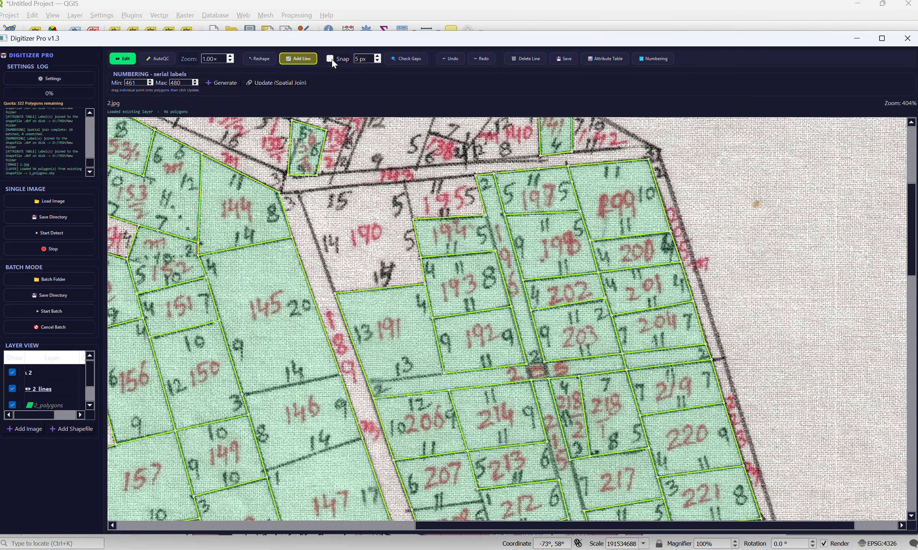
left_click(331, 59)
scroll(341, 174, "up", 3)
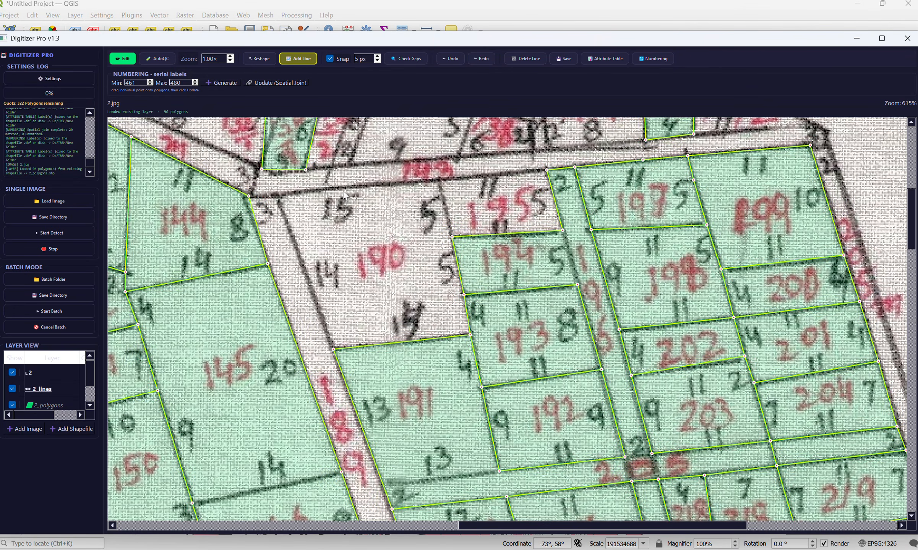
left_click(249, 196)
left_click(277, 196)
left_click(333, 349)
right_click(319, 230)
left_click(280, 196)
left_click(439, 179)
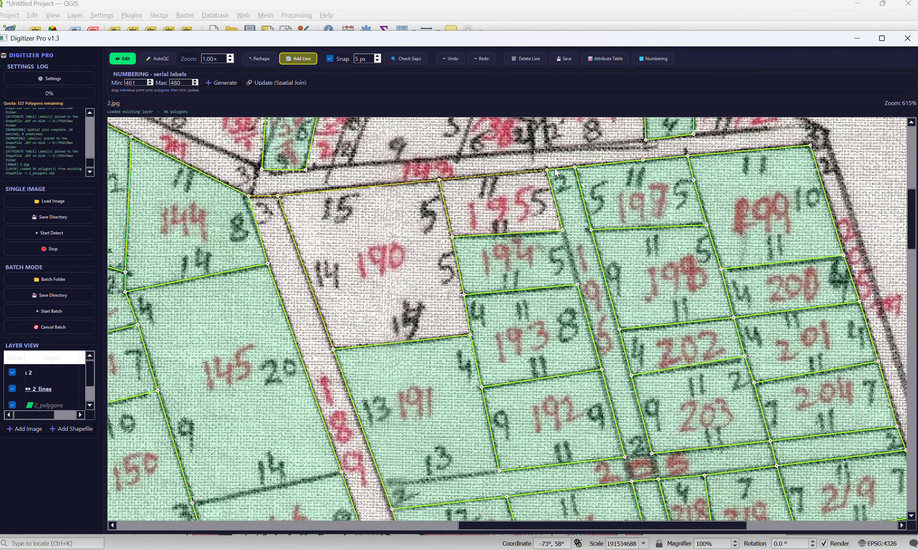
left_click(563, 59)
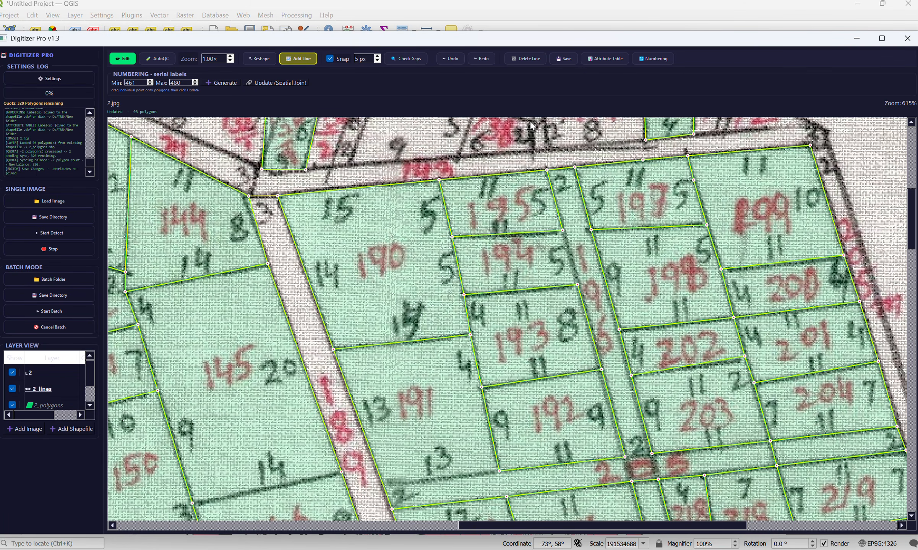
Step: Add the missing line along the eastern edge of parcel 194, beside strip 196, and save the edits
left_click_drag(501, 170, 371, 120)
left_click(433, 179)
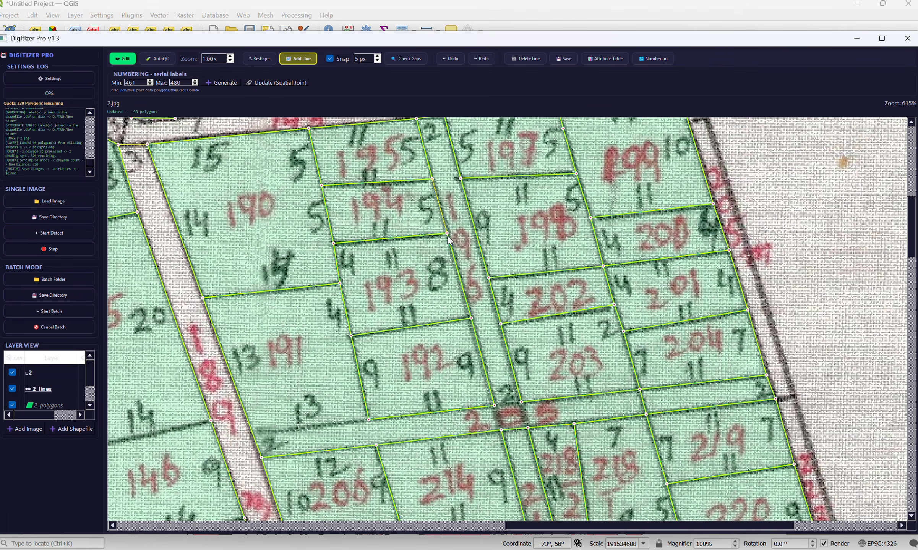
left_click(561, 58)
Step: Add lines separating parcel 191 from strip 205 and parcel 145 from parcel 146
left_click_drag(528, 251, 387, 204)
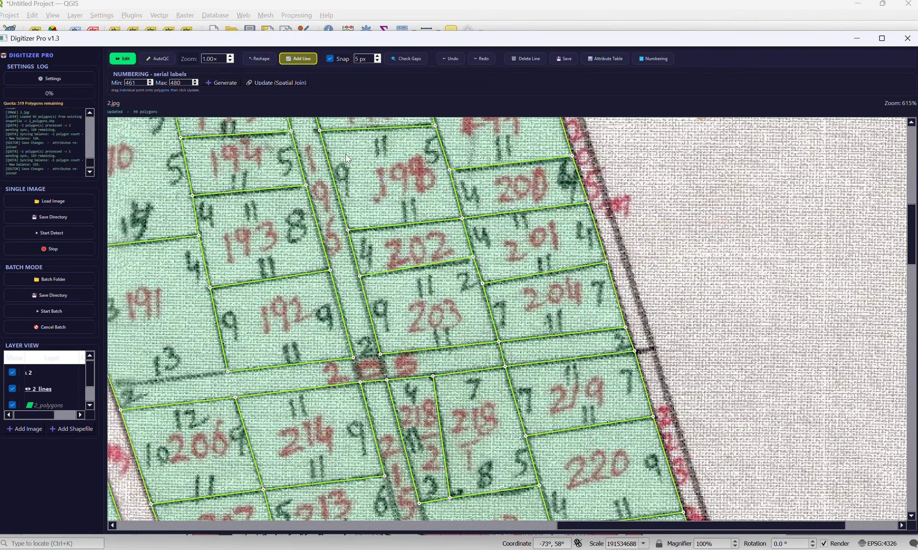
scroll(387, 203, "down", 3)
left_click_drag(372, 304, 429, 337)
scroll(291, 219, "up", 2)
left_click(283, 225)
left_click(385, 212)
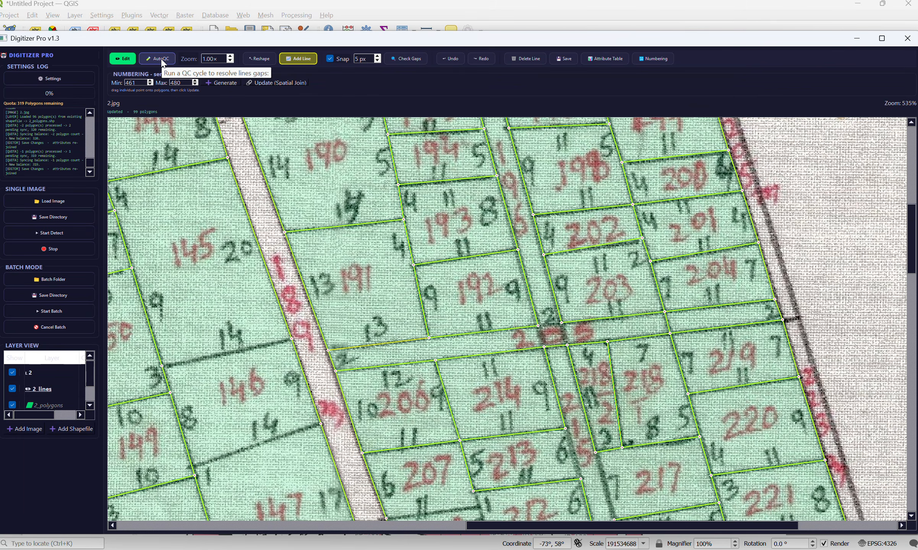
left_click(162, 365)
left_click(291, 339)
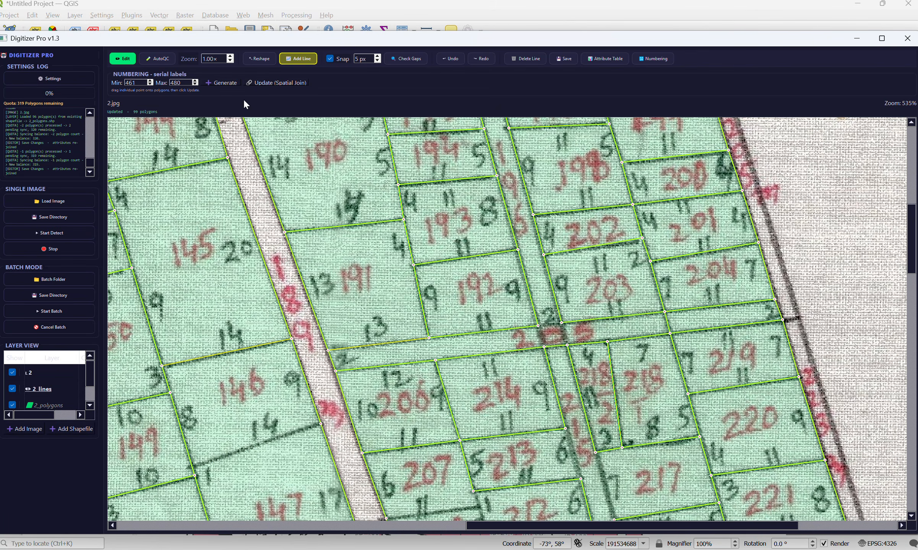
Step: Run the AutoQC cycle twice on the edited lines and save the changes
left_click(165, 60)
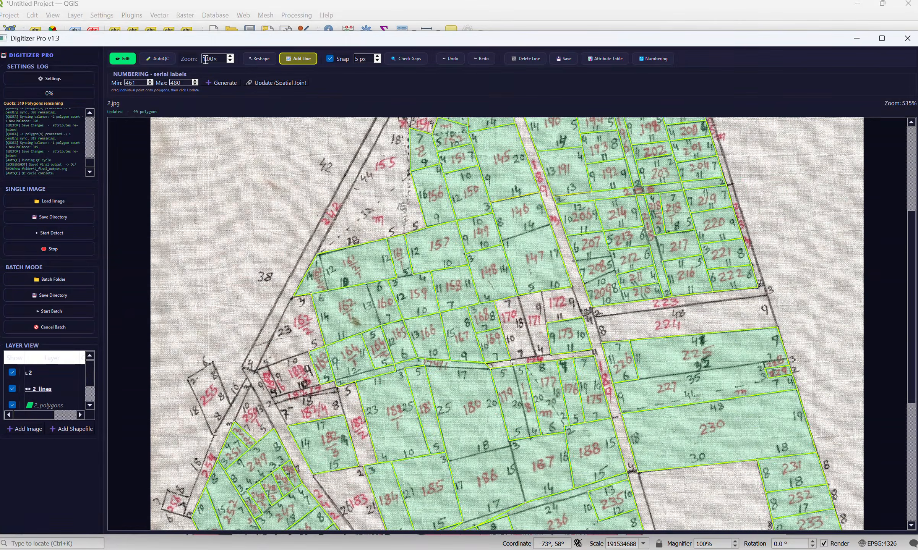
left_click(160, 61)
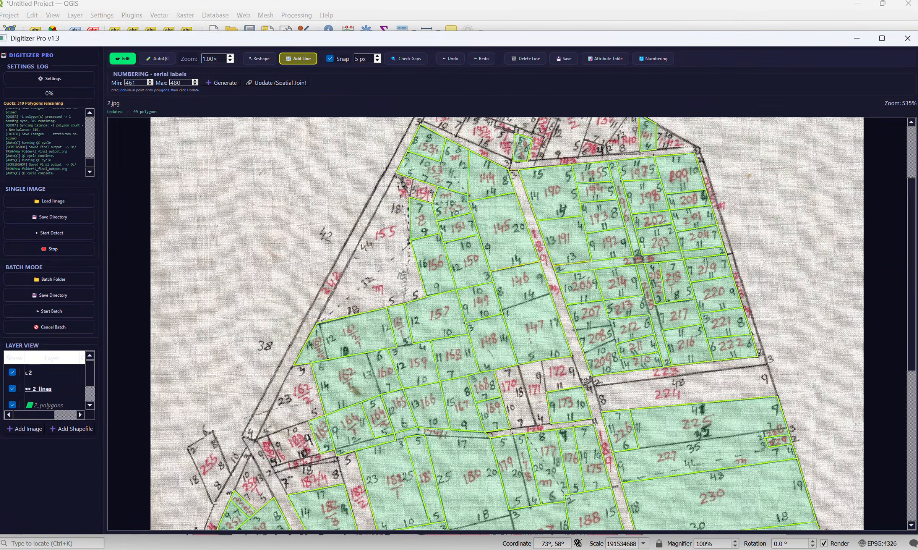
scroll(631, 221, "up", 2)
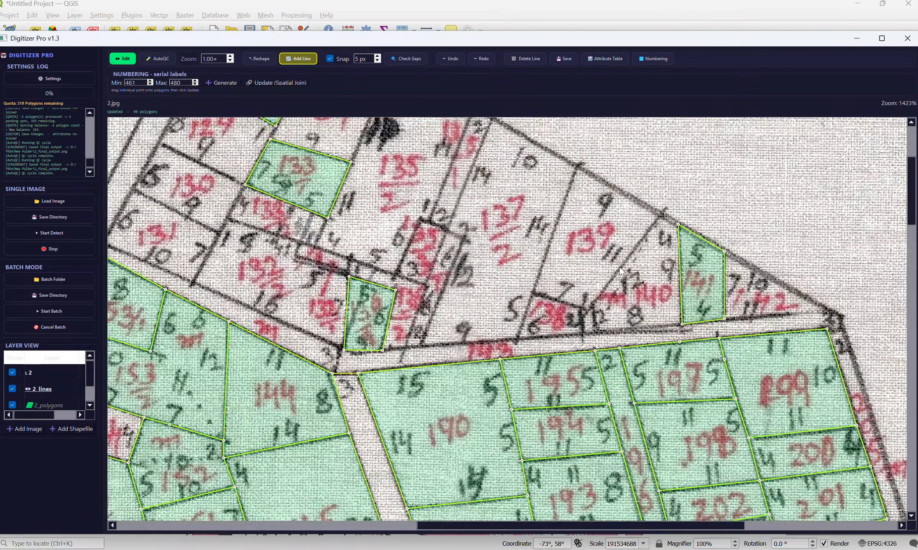
left_click_drag(668, 446, 377, 236)
left_click_drag(635, 251, 582, 236)
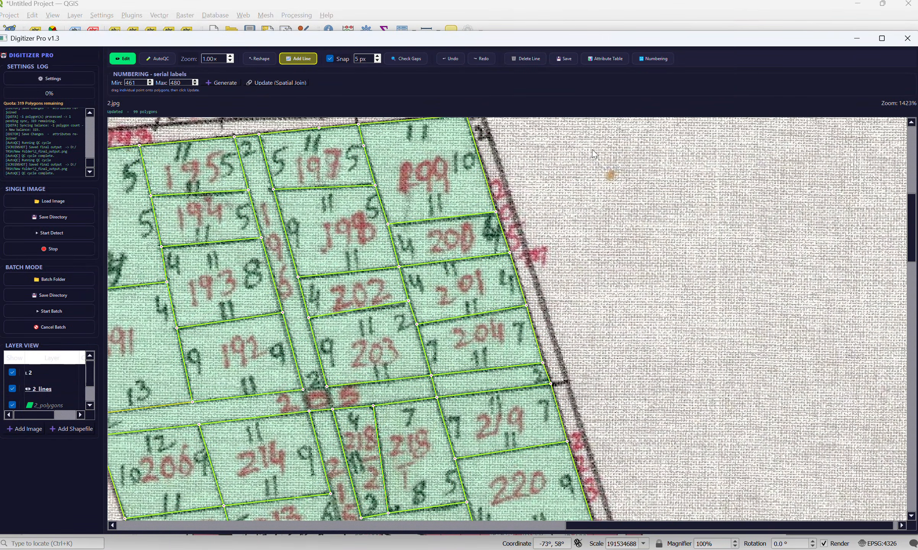
left_click(567, 59)
Step: Open the attribute table and set the label of the first polygon, FID 0, to 145
left_click(585, 59)
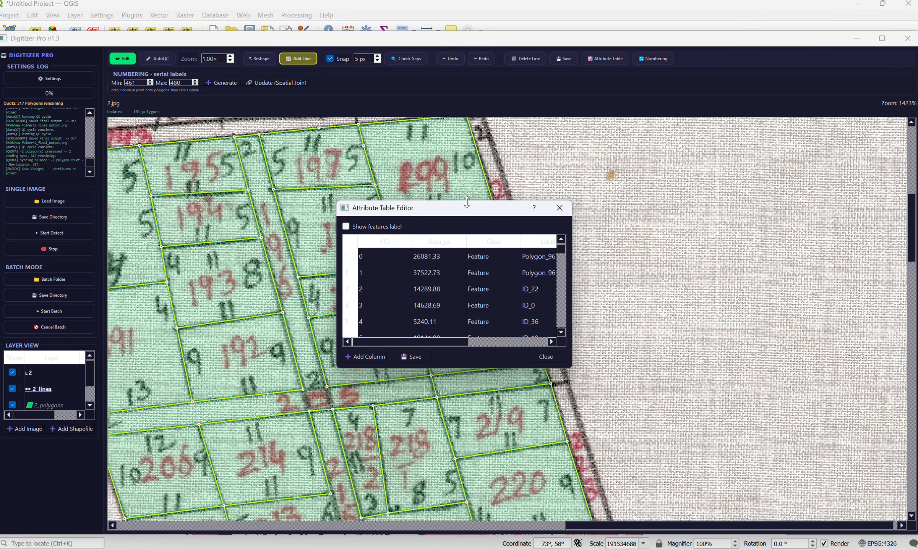
left_click_drag(368, 209, 366, 187)
double_click(540, 233)
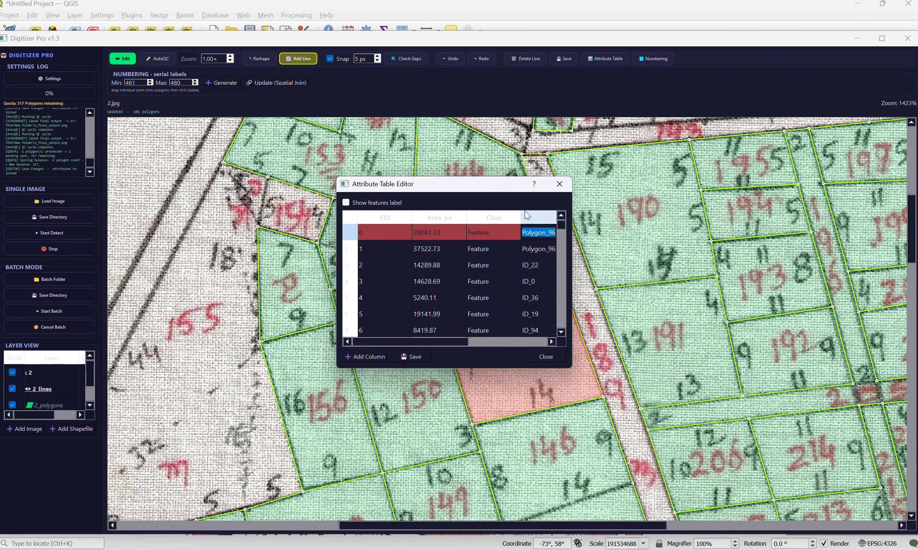
left_click_drag(546, 208, 335, 185)
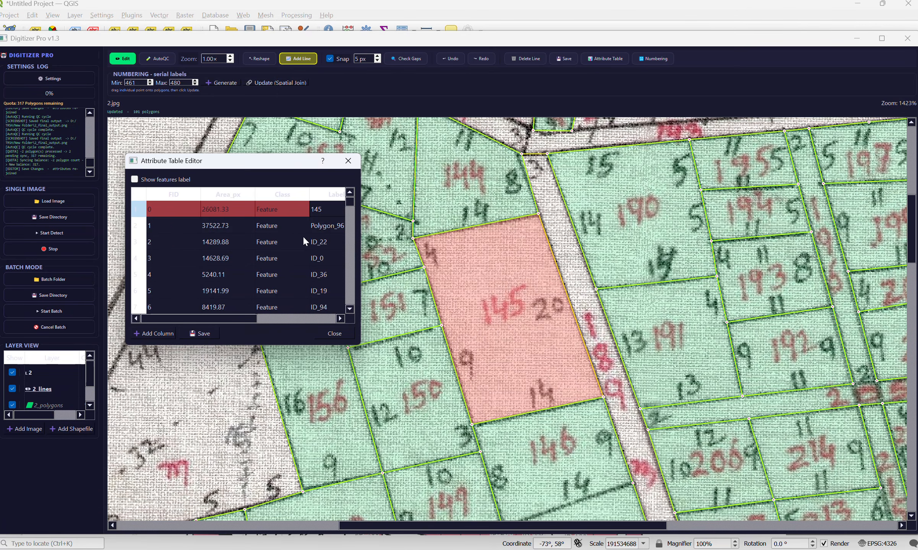
Step: Set the label of the FID 1 polygon to 147 and save the labels to the shapefile
left_click(327, 229)
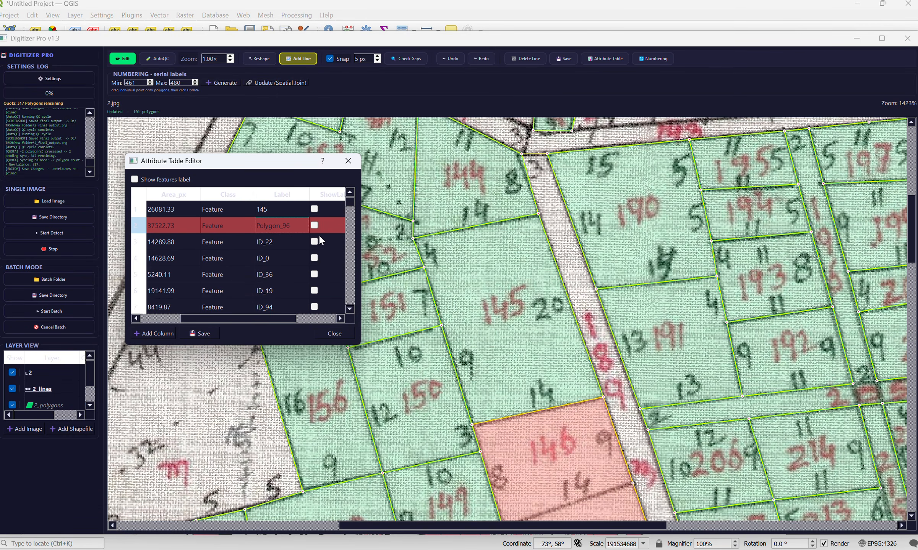
double_click(290, 226)
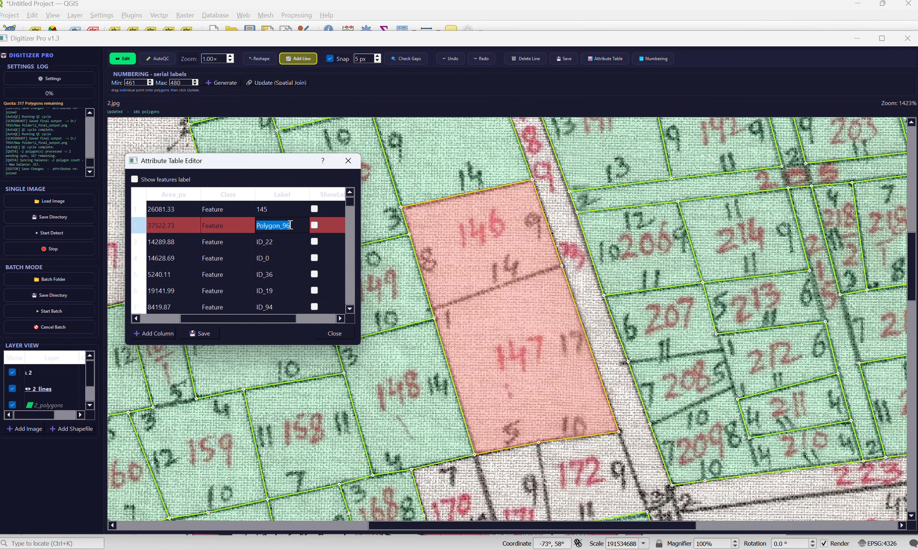
type("147")
left_click(198, 336)
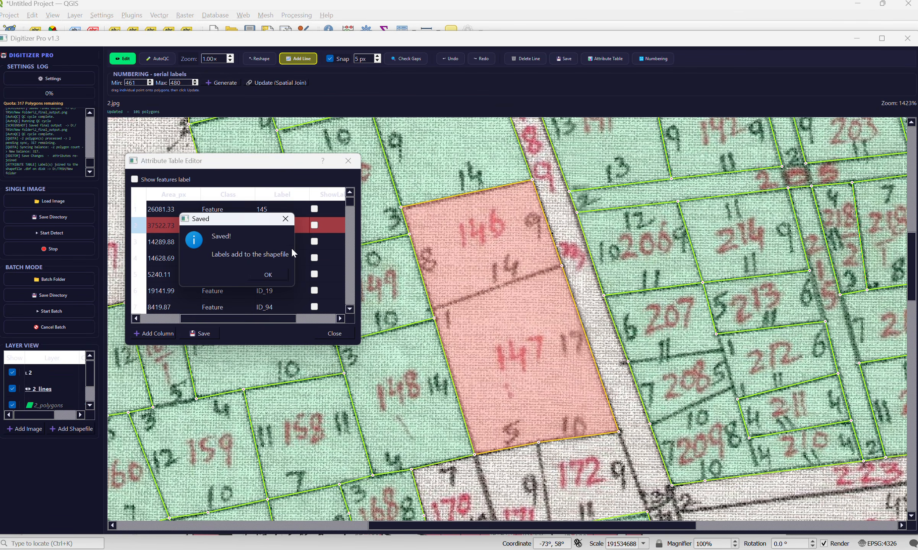
left_click(263, 270)
Step: Turn on the feature labels in the attribute table and save, displaying them over the parcels
left_click(604, 58)
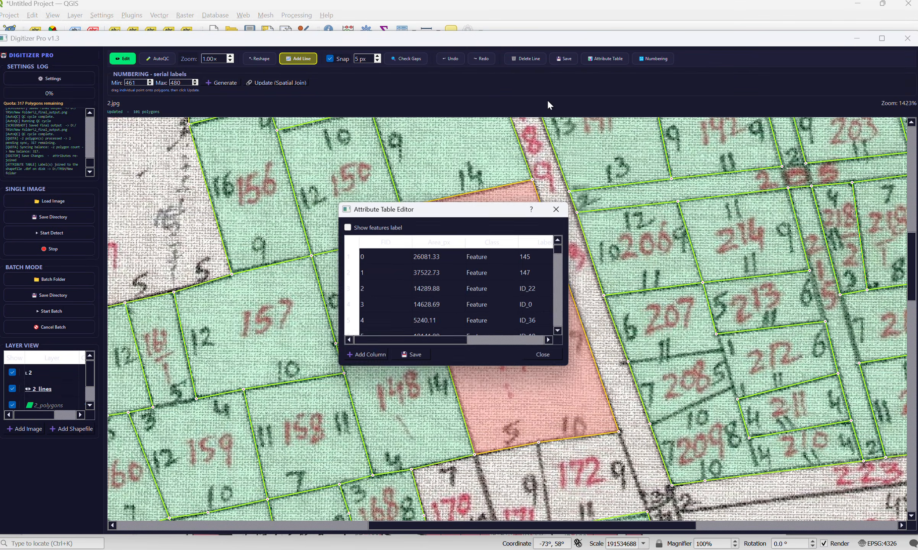
left_click(358, 228)
left_click_drag(449, 208, 266, 130)
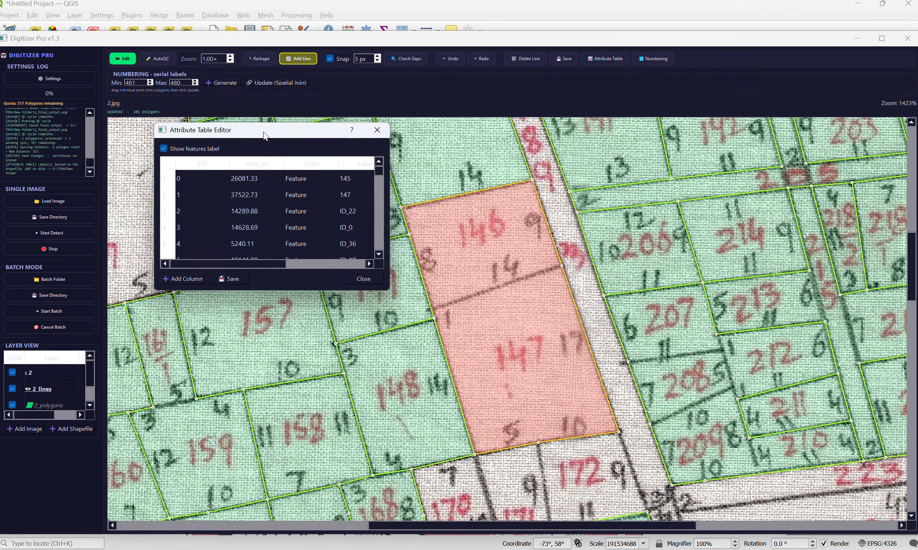
left_click(229, 278)
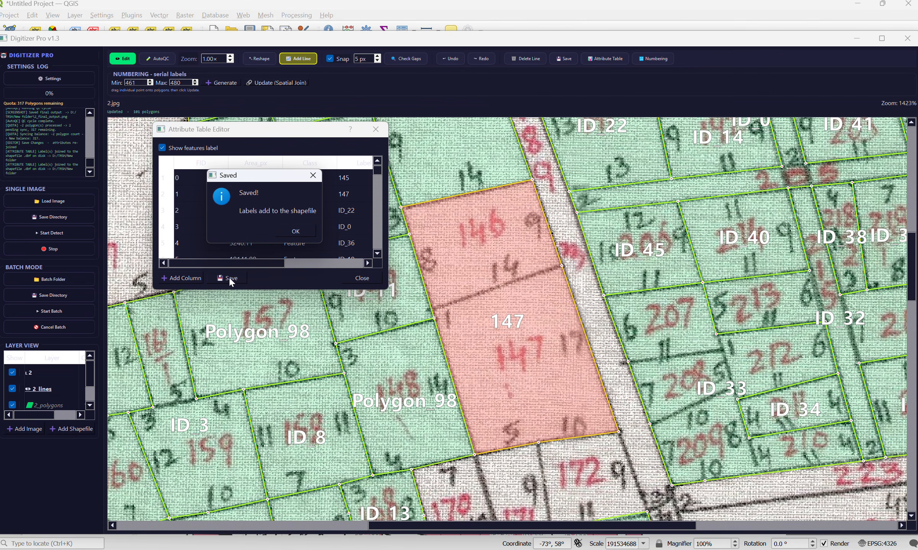
left_click(313, 175)
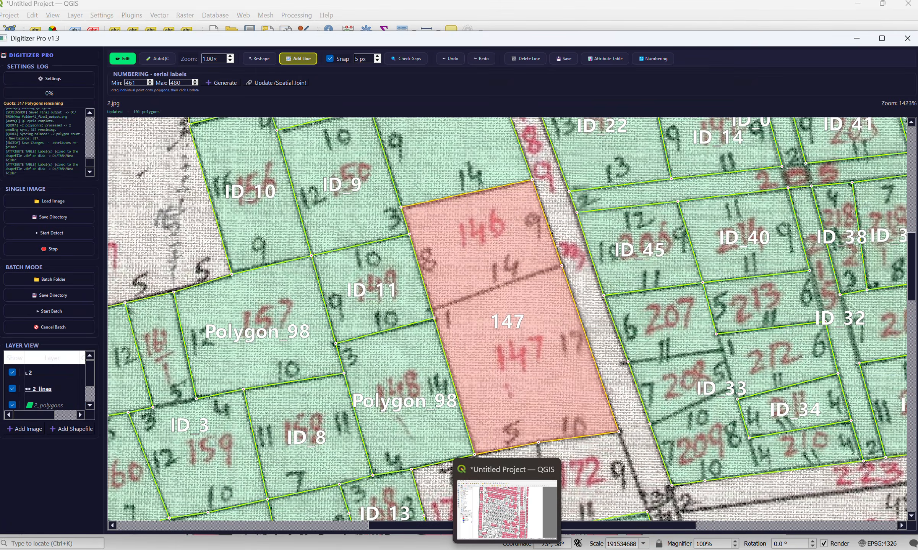
Step: Switch to QGIS and hide the 1_polygons and 1 layers
left_click(506, 549)
left_click(38, 335)
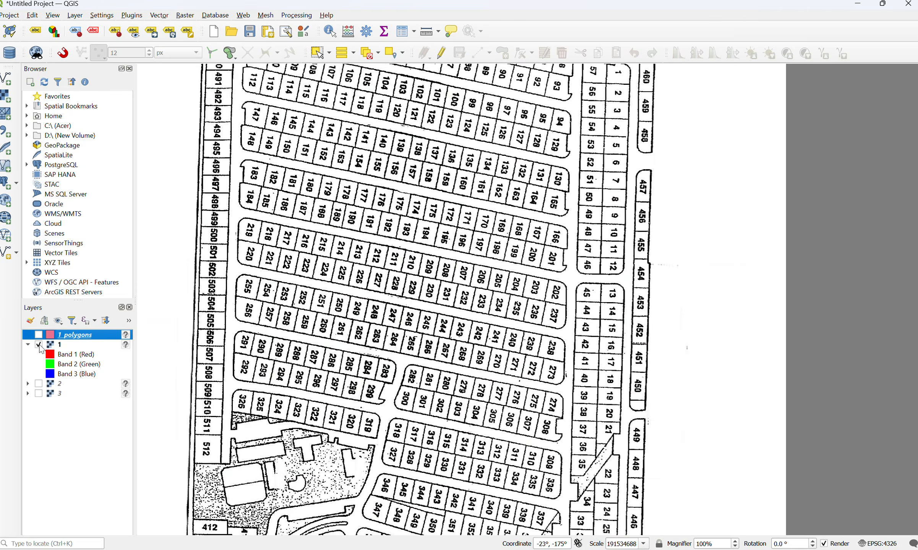
left_click(38, 344)
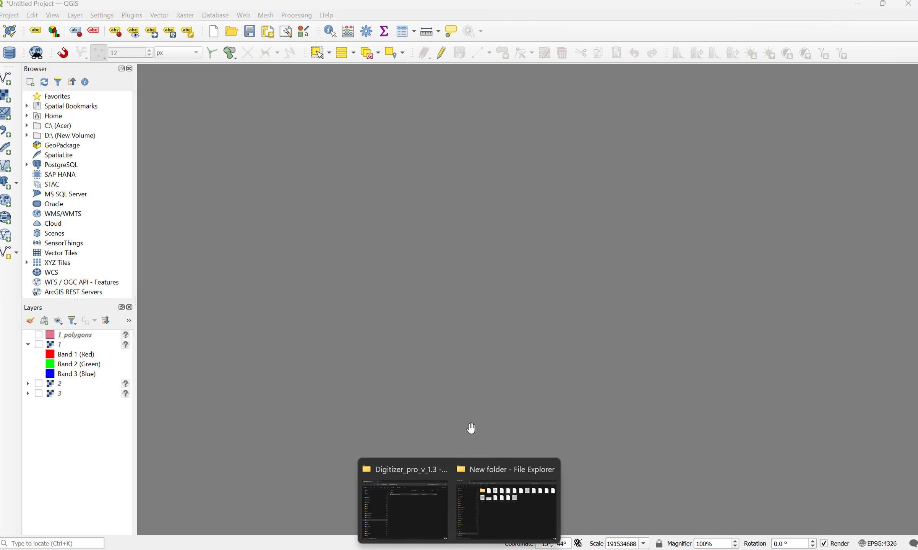
Step: Add 2_polygons.shp from the New folder directory to the QGIS map and show the image layer 2 beneath it
left_click(512, 508)
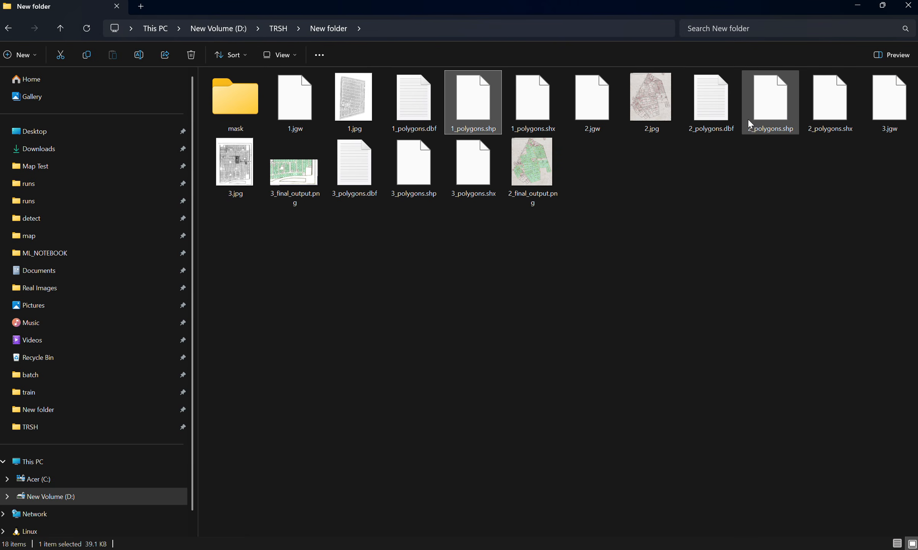
left_click_drag(770, 112, 520, 317)
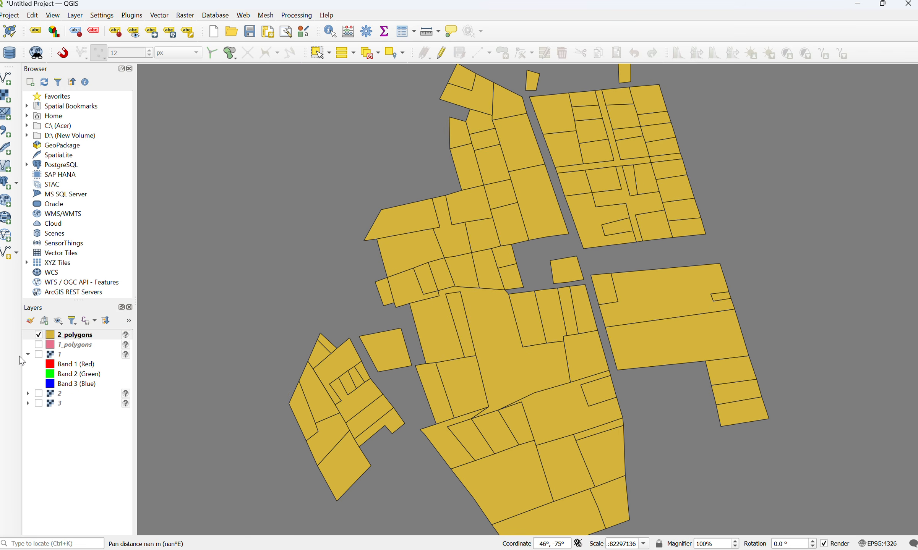
left_click(39, 393)
scroll(429, 321, "up", 5)
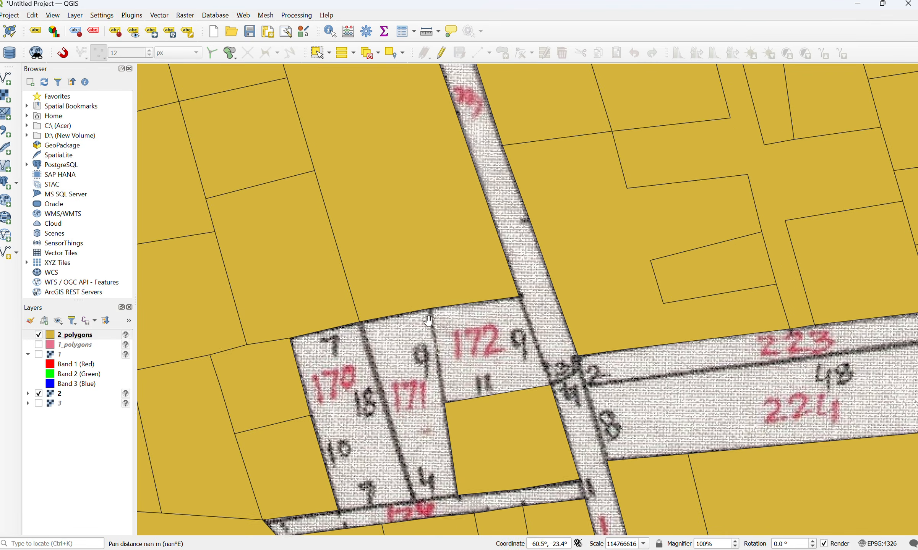
scroll(429, 321, "down", 3)
Step: Turn on feature labels for the 2_polygons layer in its layer properties
right_click(79, 335)
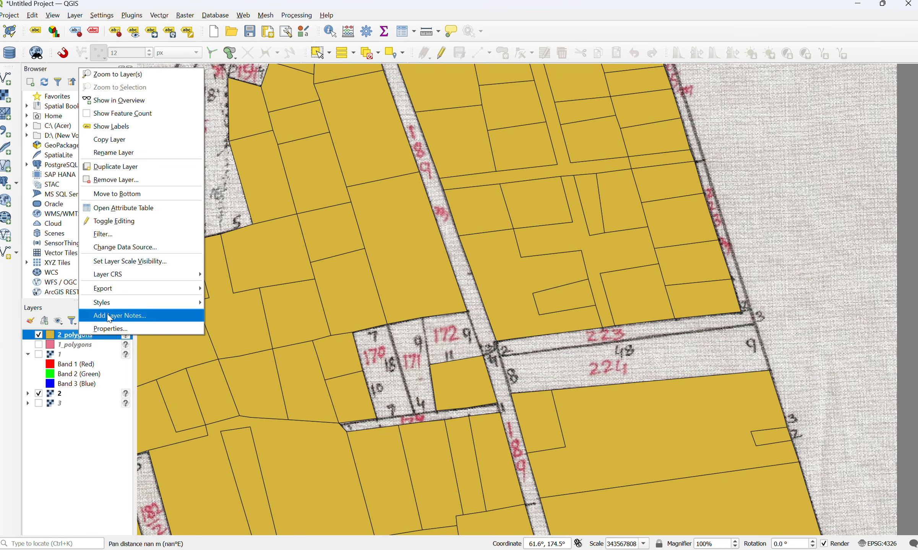
left_click(114, 328)
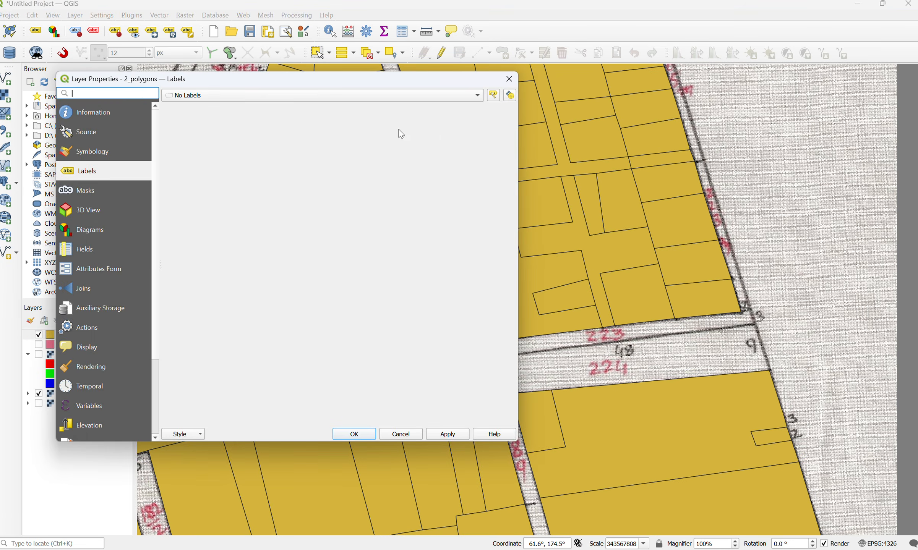
left_click(205, 98)
left_click(212, 107)
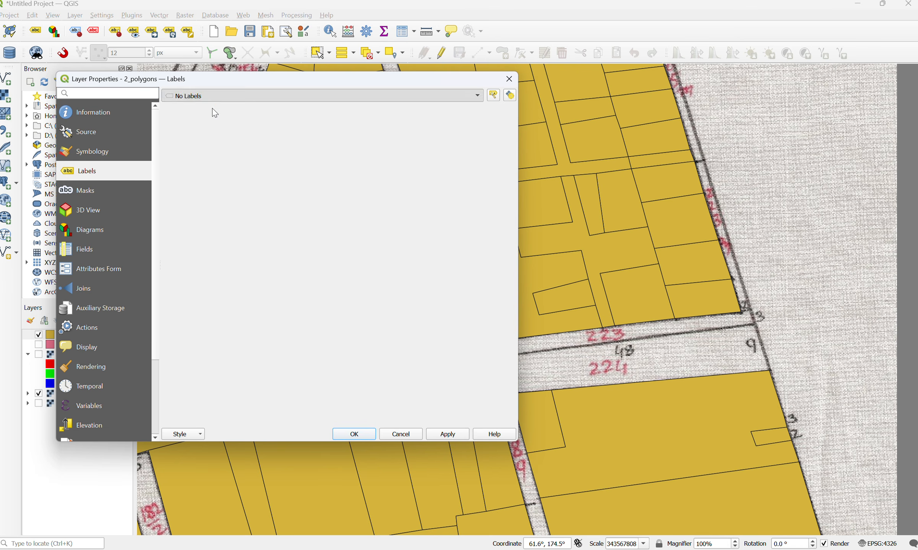
left_click(363, 435)
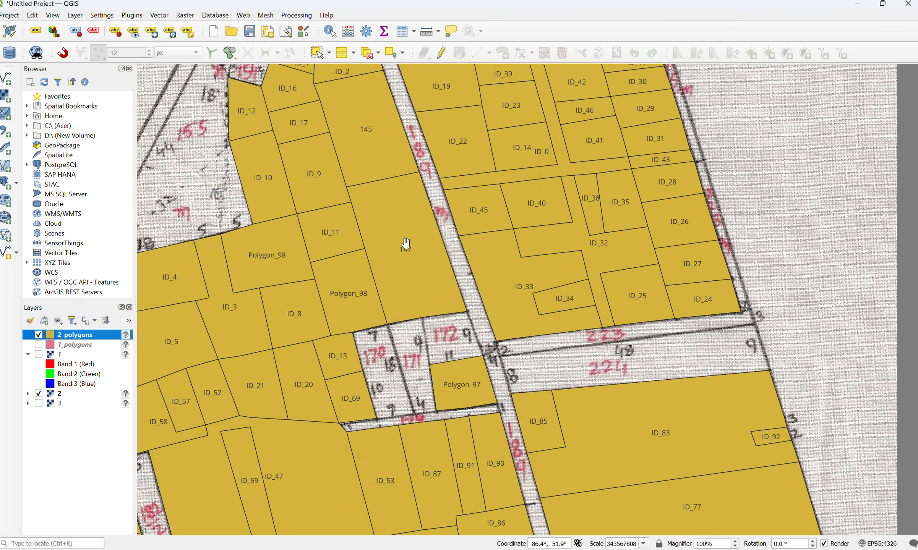
Step: Examine the parcel labels of 2_polygons over the map, including the parcels labelled 145 and 147
scroll(405, 246, "up", 2)
left_click_drag(413, 193, 346, 211)
left_click_drag(358, 284, 355, 271)
scroll(356, 271, "down", 1)
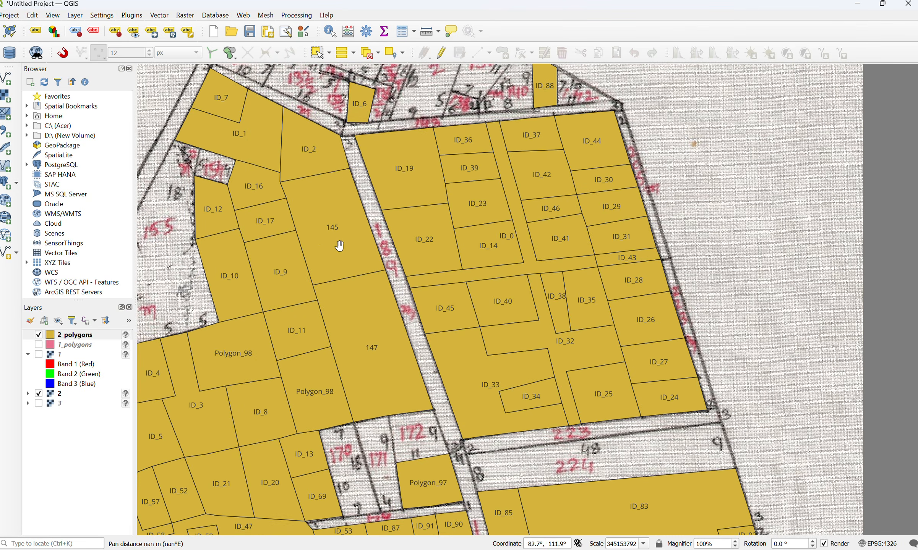
left_click_drag(371, 311, 468, 260)
scroll(468, 260, "down", 1)
left_click_drag(475, 297, 431, 303)
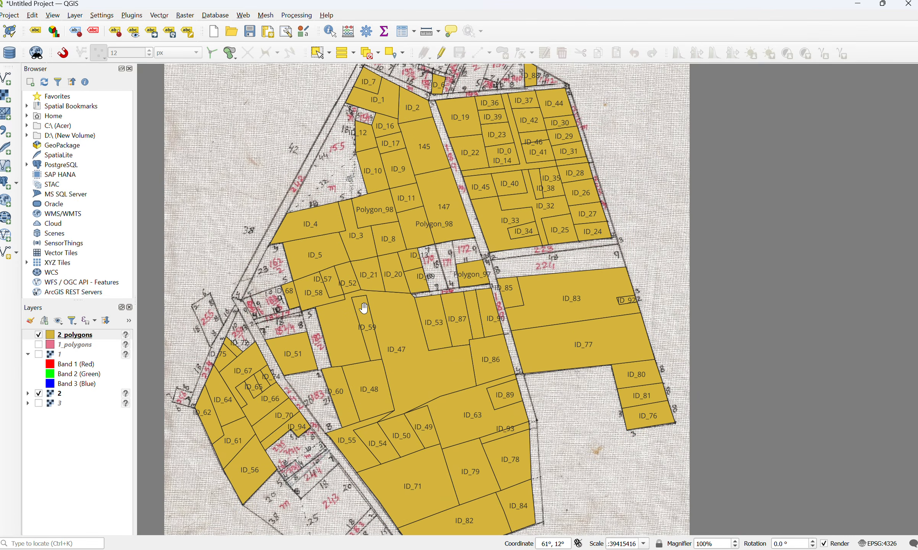
left_click_drag(688, 176, 705, 258)
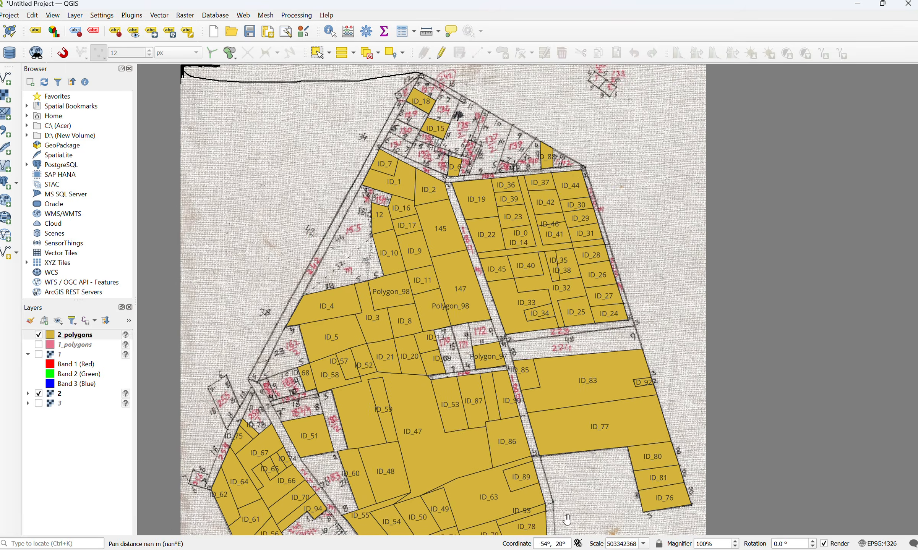
Step: Switch to Digitizer Pro and examine the labelled parcels across 2.jpg, comparing them with the handwritten plot numbers
key("alt+Tab")
scroll(553, 360, "down", 3)
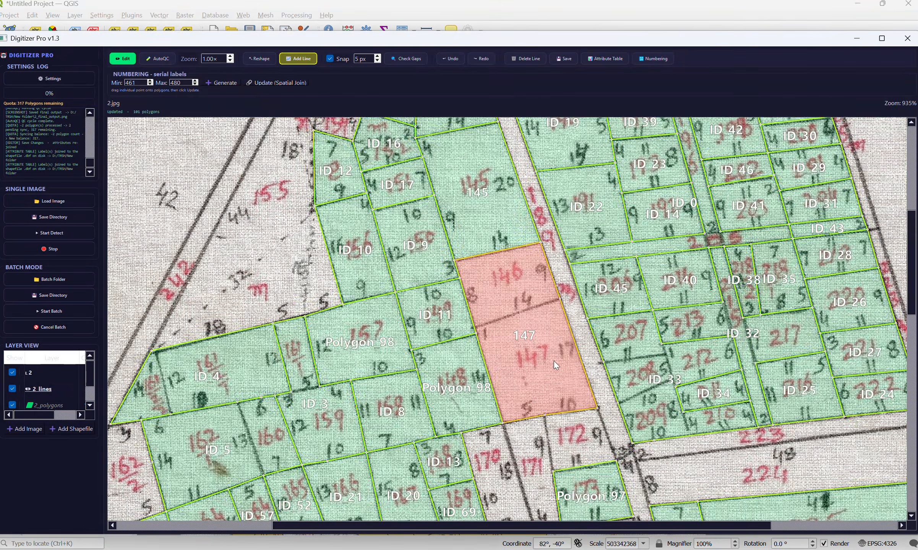
scroll(553, 361, "down", 3)
left_click_drag(824, 296, 799, 179)
scroll(671, 278, "down", 3)
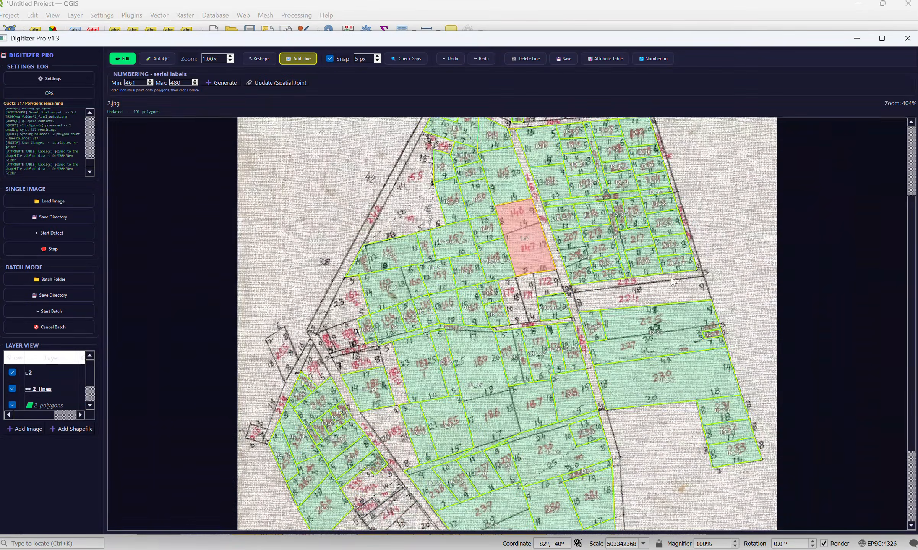
left_click_drag(633, 382, 606, 240)
scroll(388, 400, "up", 3)
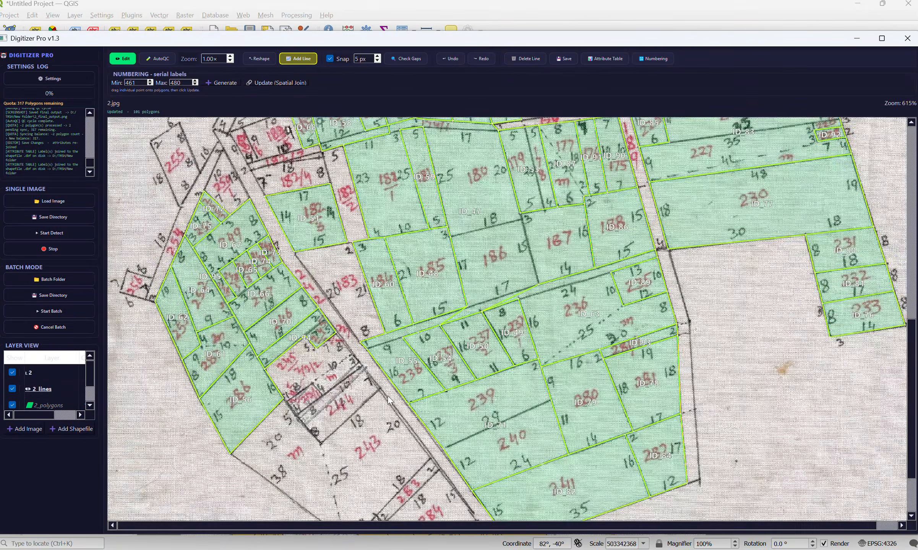
scroll(399, 373, "up", 3)
scroll(294, 305, "up", 3)
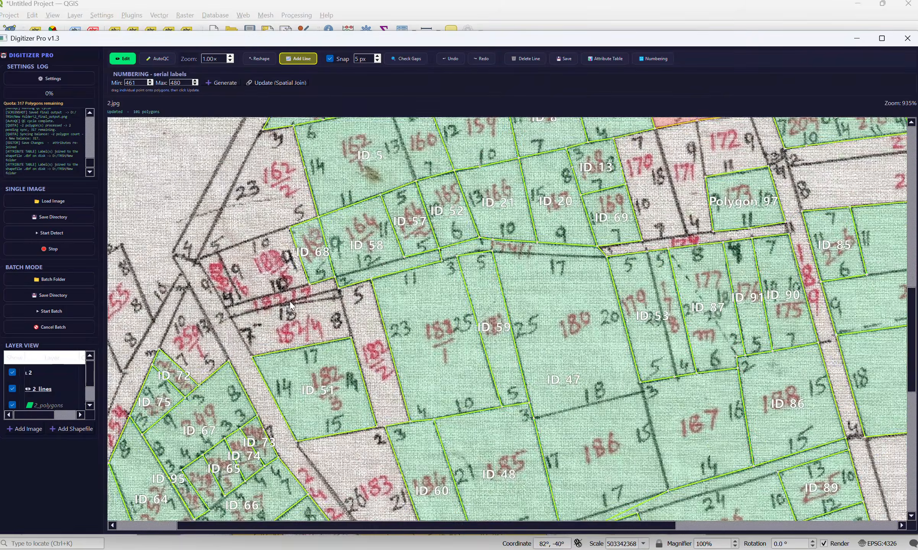
left_click_drag(712, 204, 792, 351)
left_click_drag(749, 235, 375, 322)
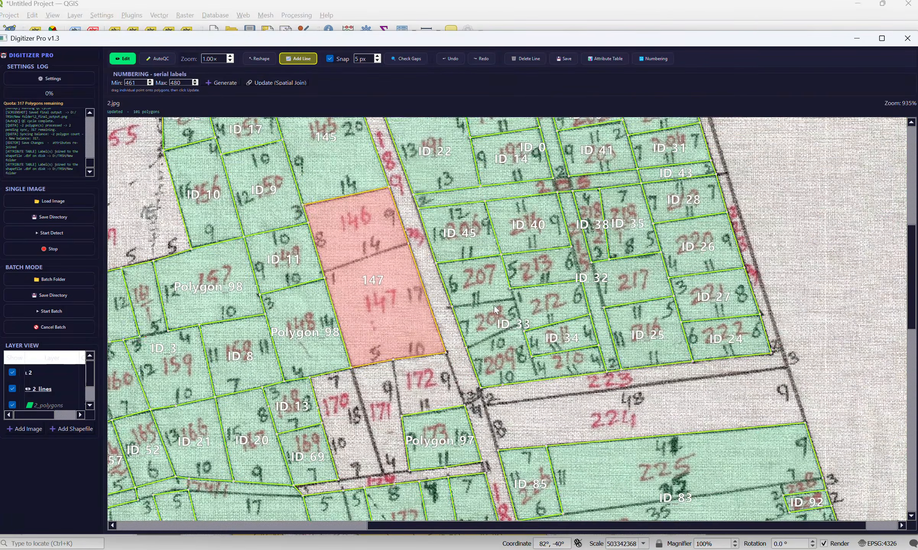
left_click_drag(554, 291, 559, 444)
left_click_drag(585, 305, 588, 387)
left_click_drag(357, 284, 521, 278)
scroll(349, 273, "down", 1)
left_click_drag(311, 302, 307, 381)
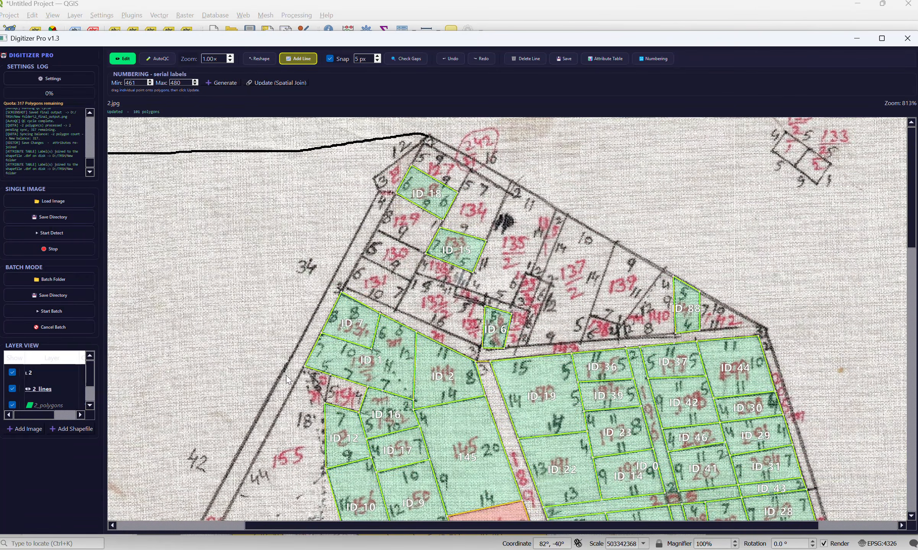
left_click_drag(209, 332, 330, 292)
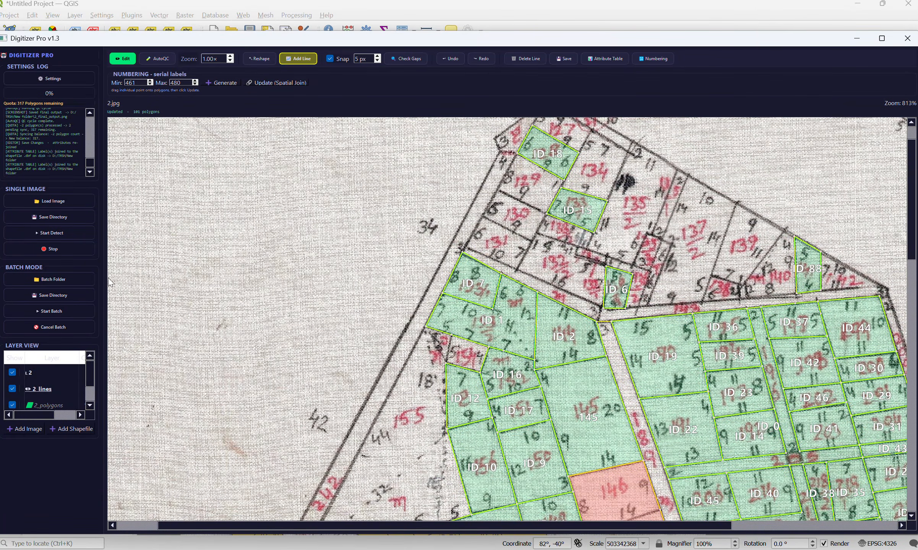
Step: Load the image 3.jpg and add its existing polygon shapefile 3_polygons.shp over it
left_click(24, 429)
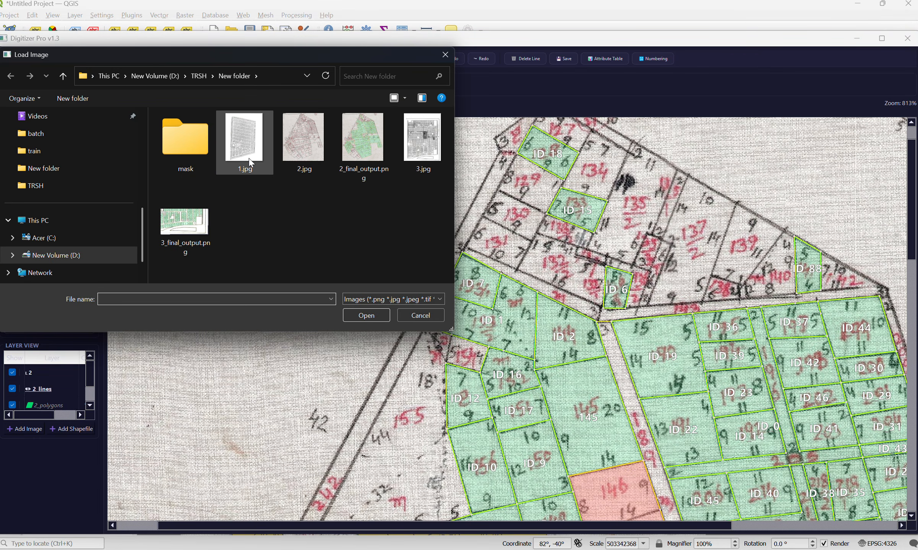
left_click(422, 149)
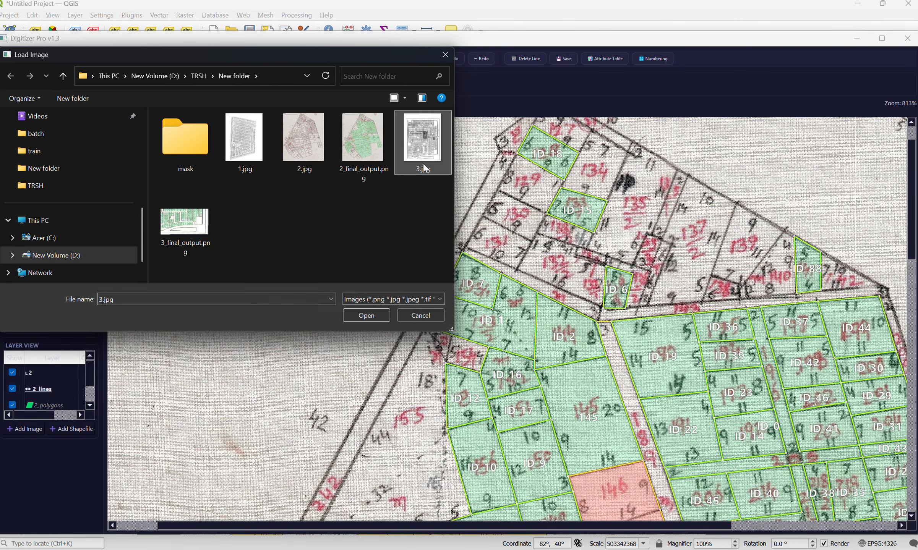
left_click(368, 317)
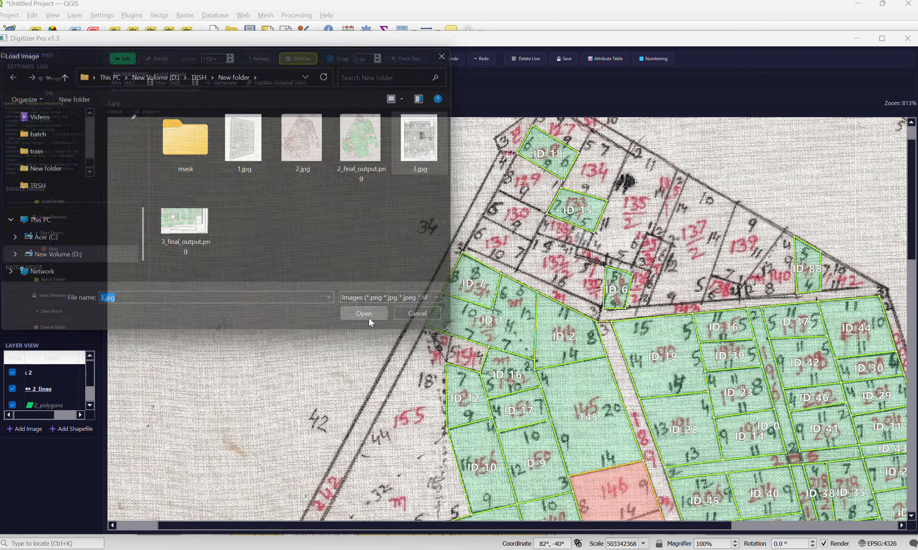
left_click(83, 429)
left_click(363, 141)
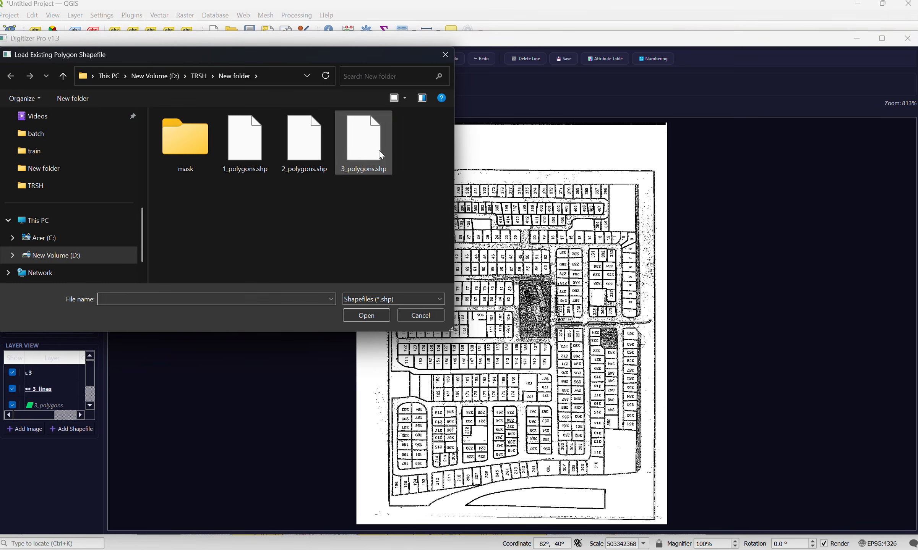
left_click(366, 315)
Step: Inspect the loaded polygons over all plot blocks of 3.jpg, checking which plots are covered and which are not
scroll(389, 249, "up", 5)
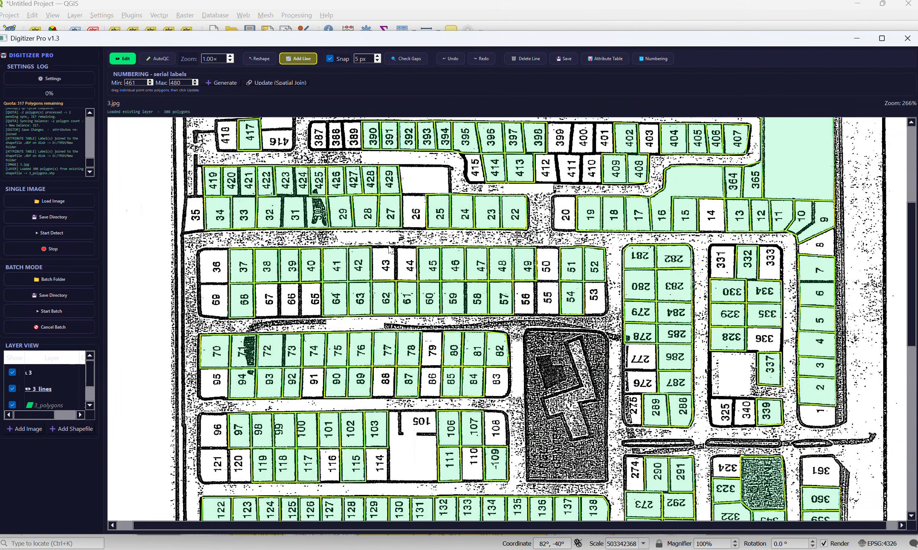
left_click_drag(407, 132, 399, 332)
scroll(398, 332, "up", 1)
left_click_drag(270, 354, 293, 154)
left_click_drag(469, 369, 439, 134)
left_click_drag(571, 342, 535, 197)
left_click_drag(518, 286, 508, 208)
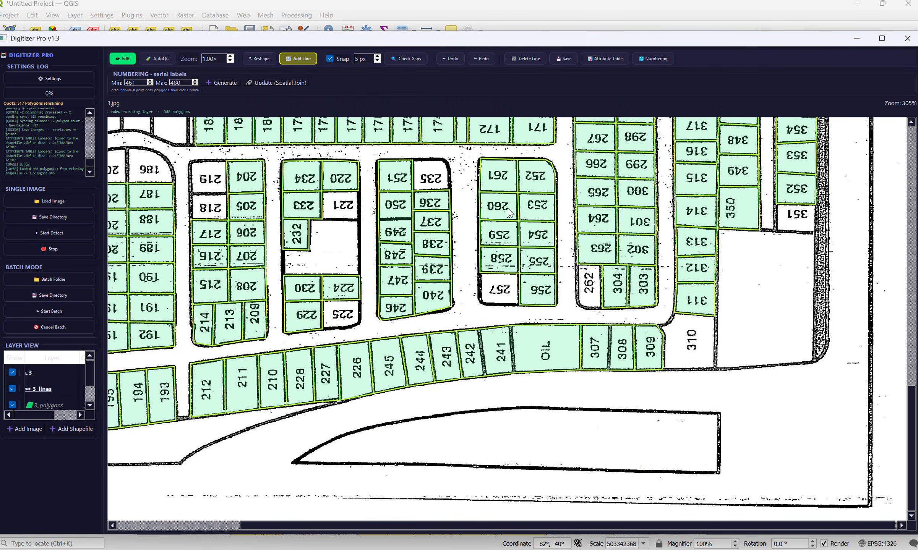
left_click_drag(463, 283, 680, 290)
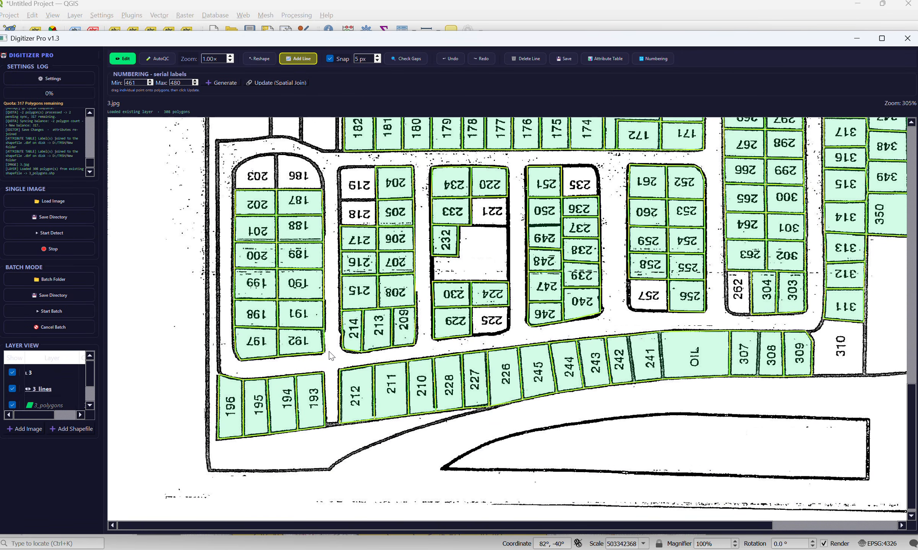
left_click_drag(330, 356, 331, 466)
scroll(379, 347, "up", 3)
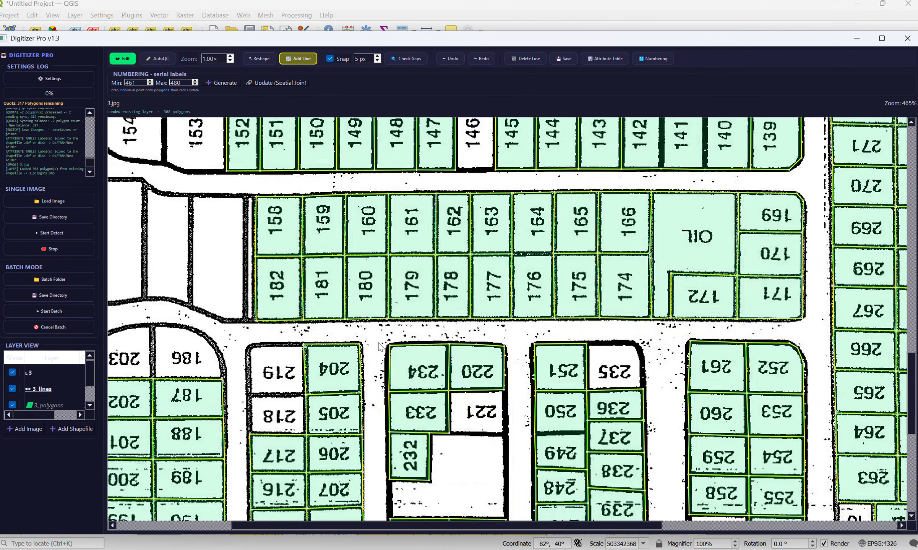
scroll(379, 346, "down", 6)
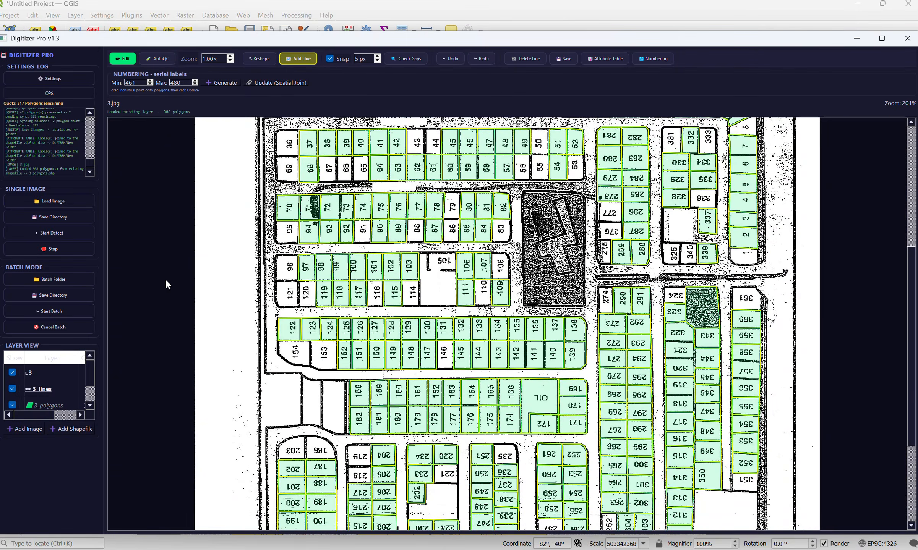
scroll(182, 185, "down", 2)
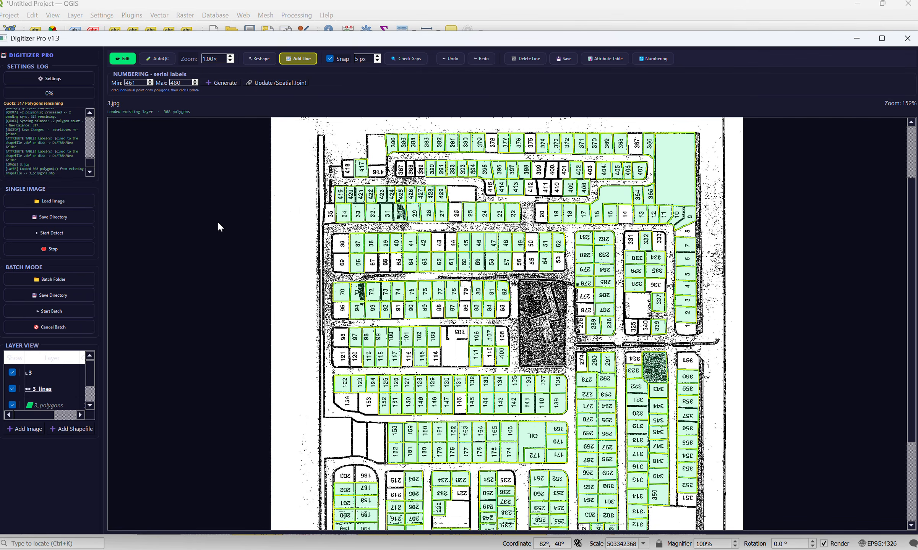
scroll(180, 184, "down", 2)
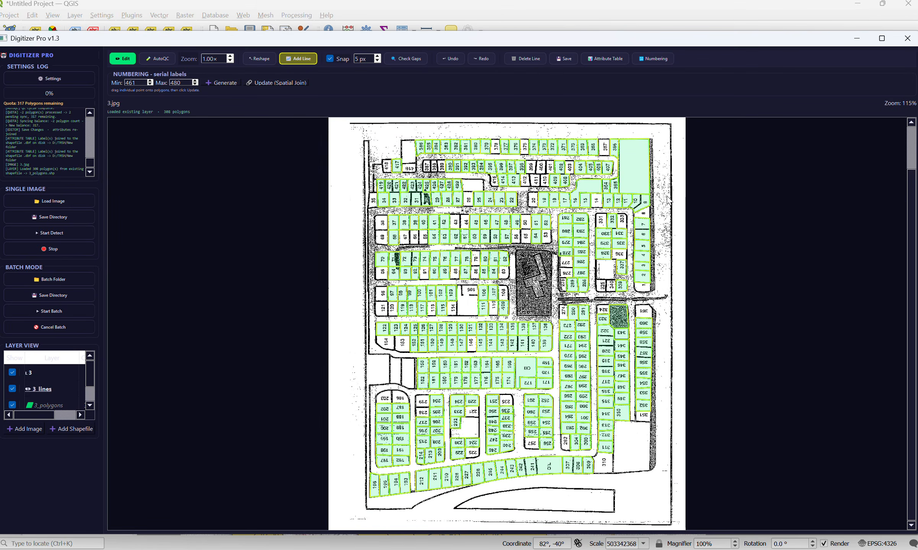
scroll(699, 225, "up", 3)
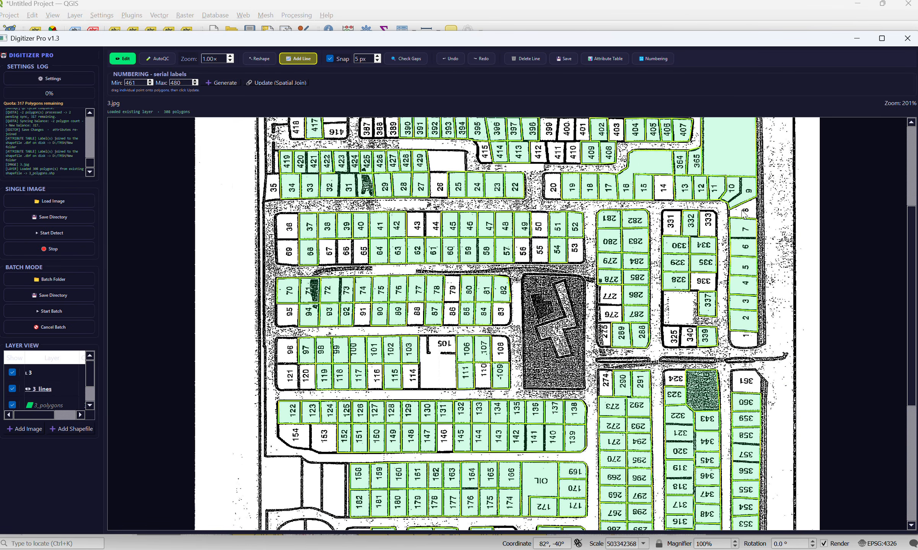
mouse_move(797, 167)
left_mouse_down()
mouse_move(799, 307)
mouse_move(804, 175)
left_mouse_up()
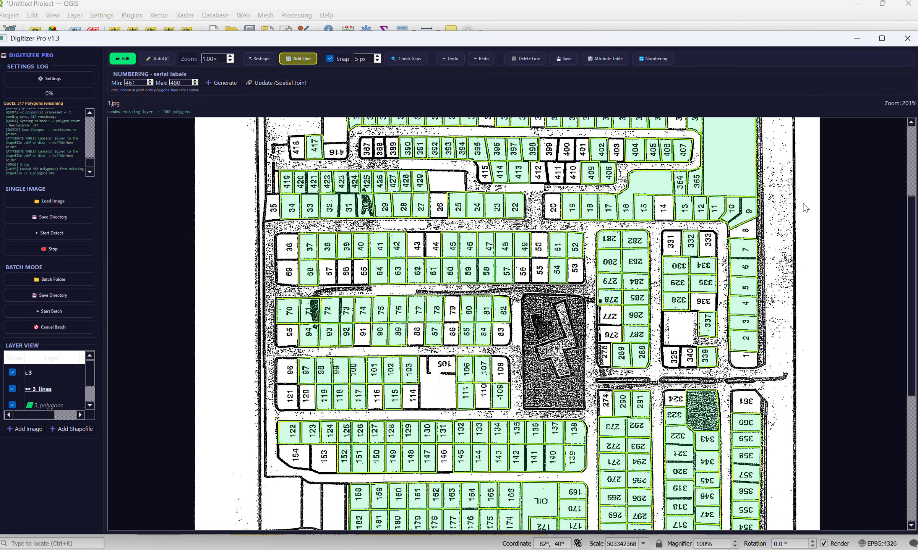
left_click_drag(807, 273, 809, 192)
left_click_drag(800, 244, 786, 169)
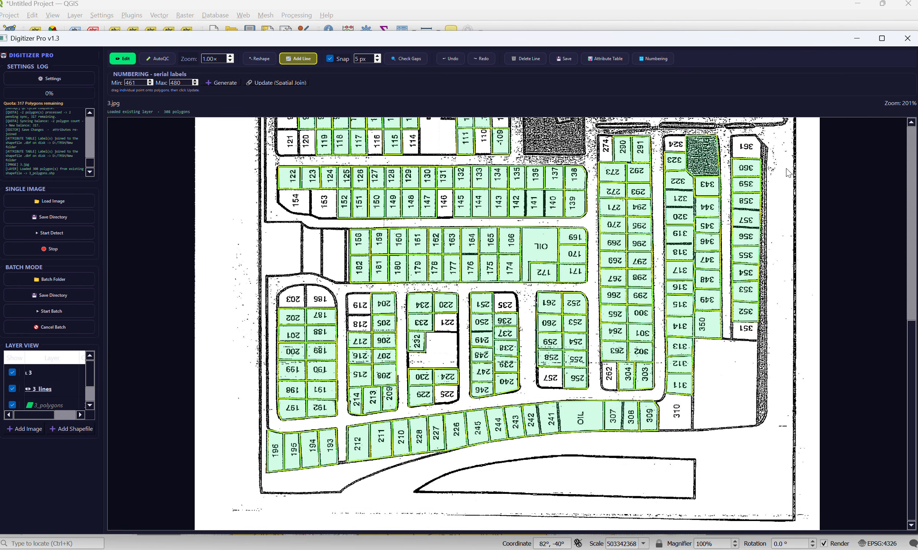
scroll(768, 359, "up", 2)
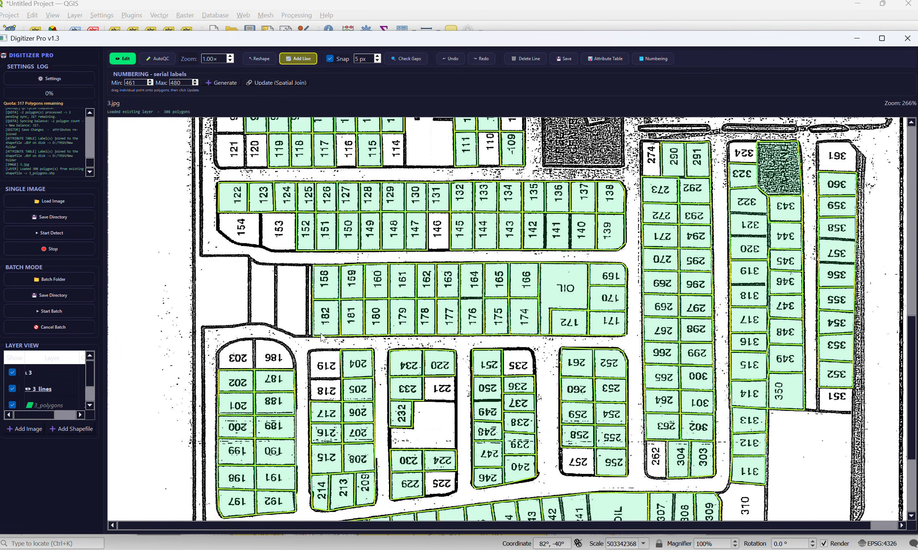
left_click_drag(320, 333, 321, 338)
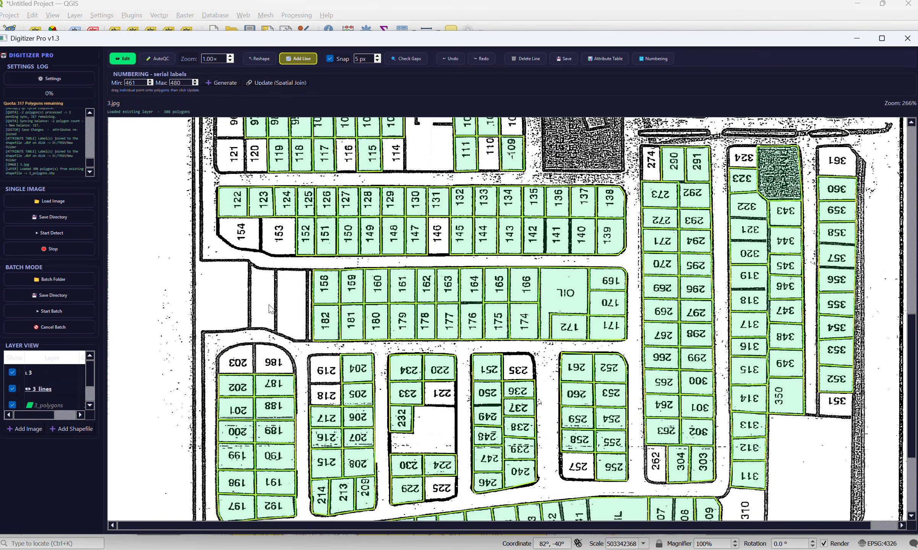
scroll(260, 285, "up", 6)
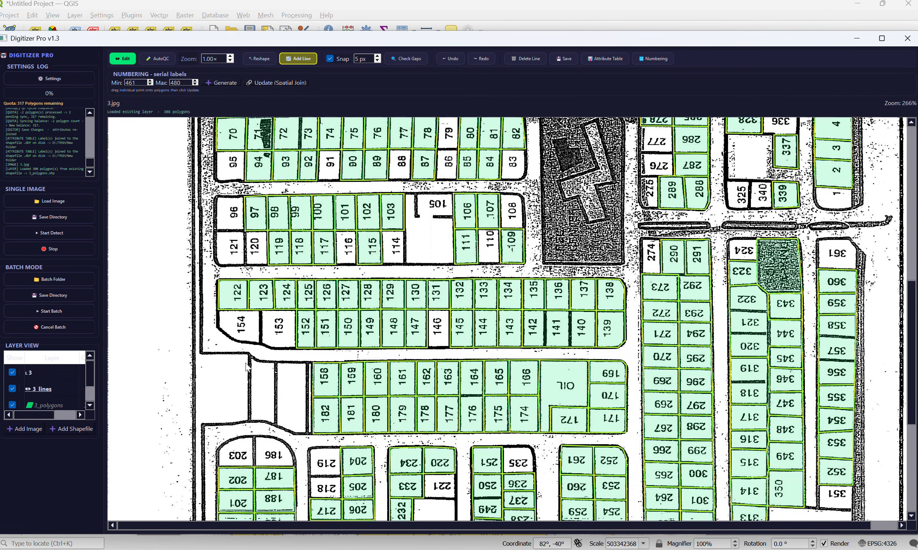